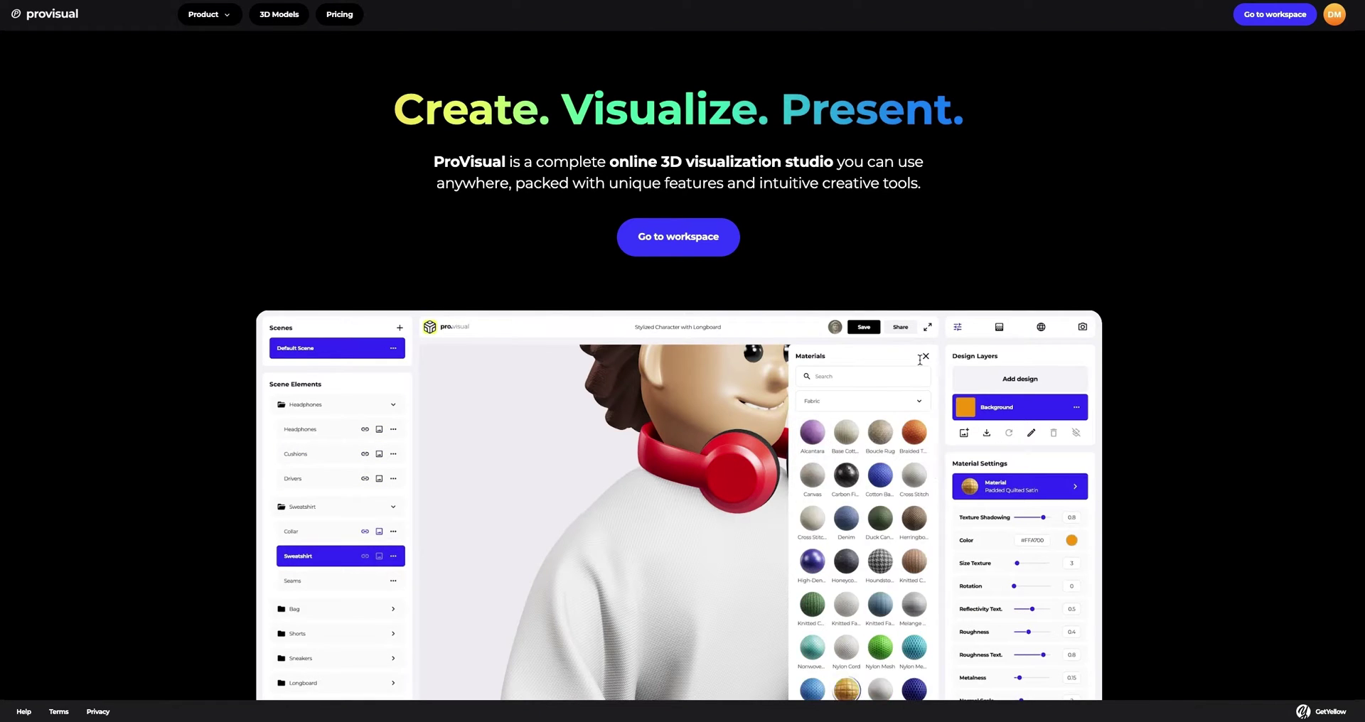
Browse the mockups in the 3D model library
{"action": "left_click", "coordinate": [277, 14]}
{"action": "scroll", "coordinate": [271, 18], "scroll_direction": "down", "scroll_amount": 1}
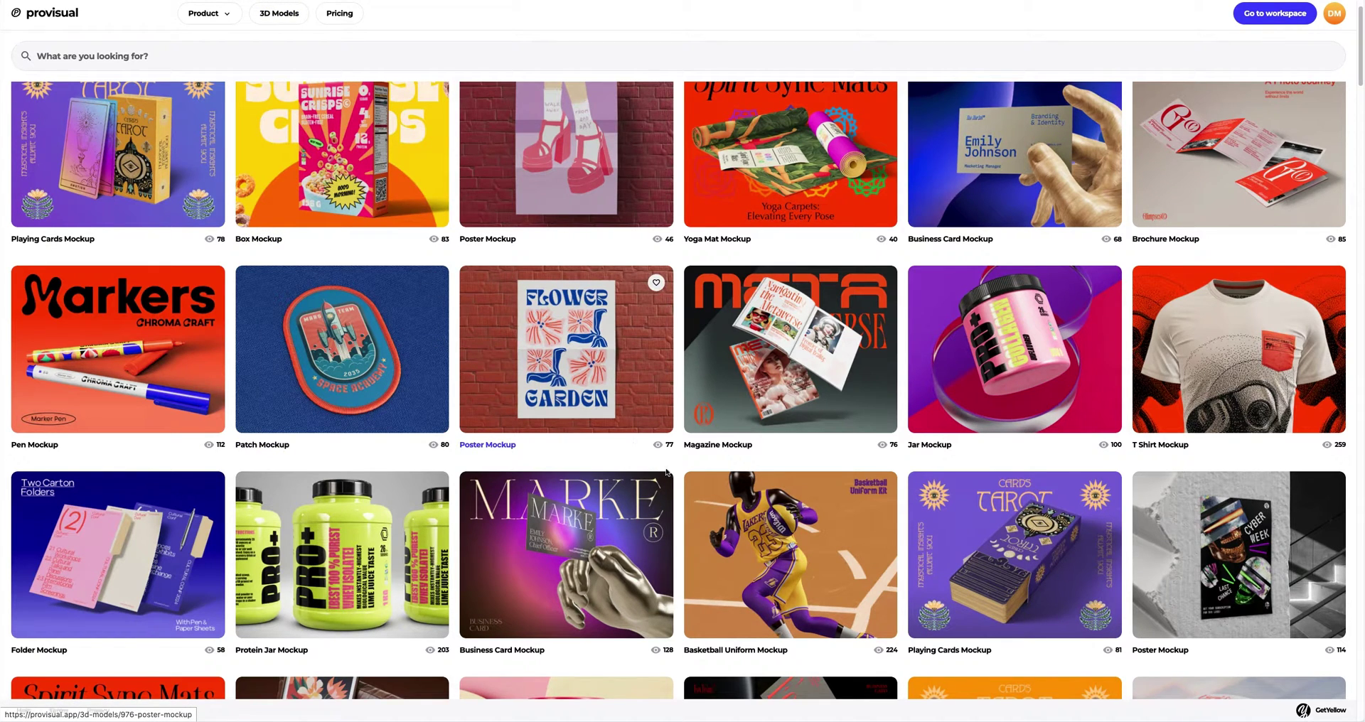
{"action": "scroll", "coordinate": [739, 528], "scroll_direction": "down", "scroll_amount": 6}
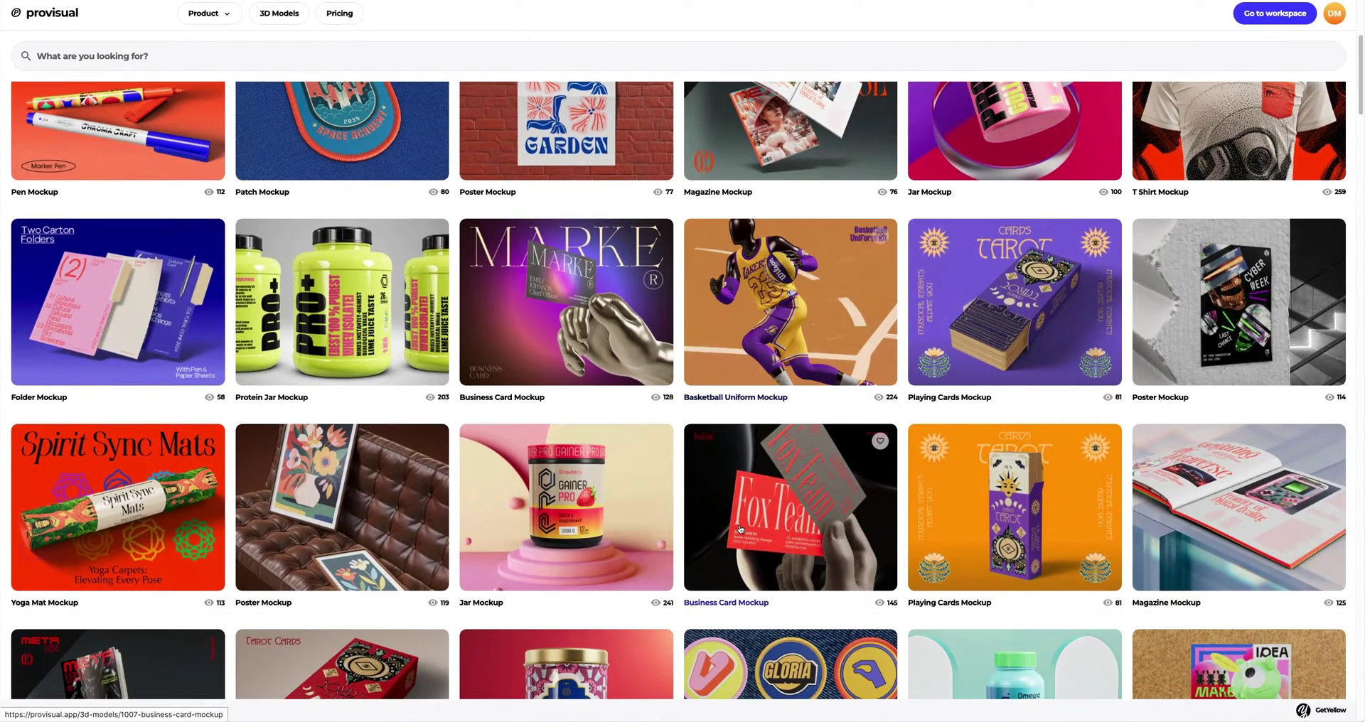
{"action": "scroll", "coordinate": [739, 529], "scroll_direction": "down", "scroll_amount": 6}
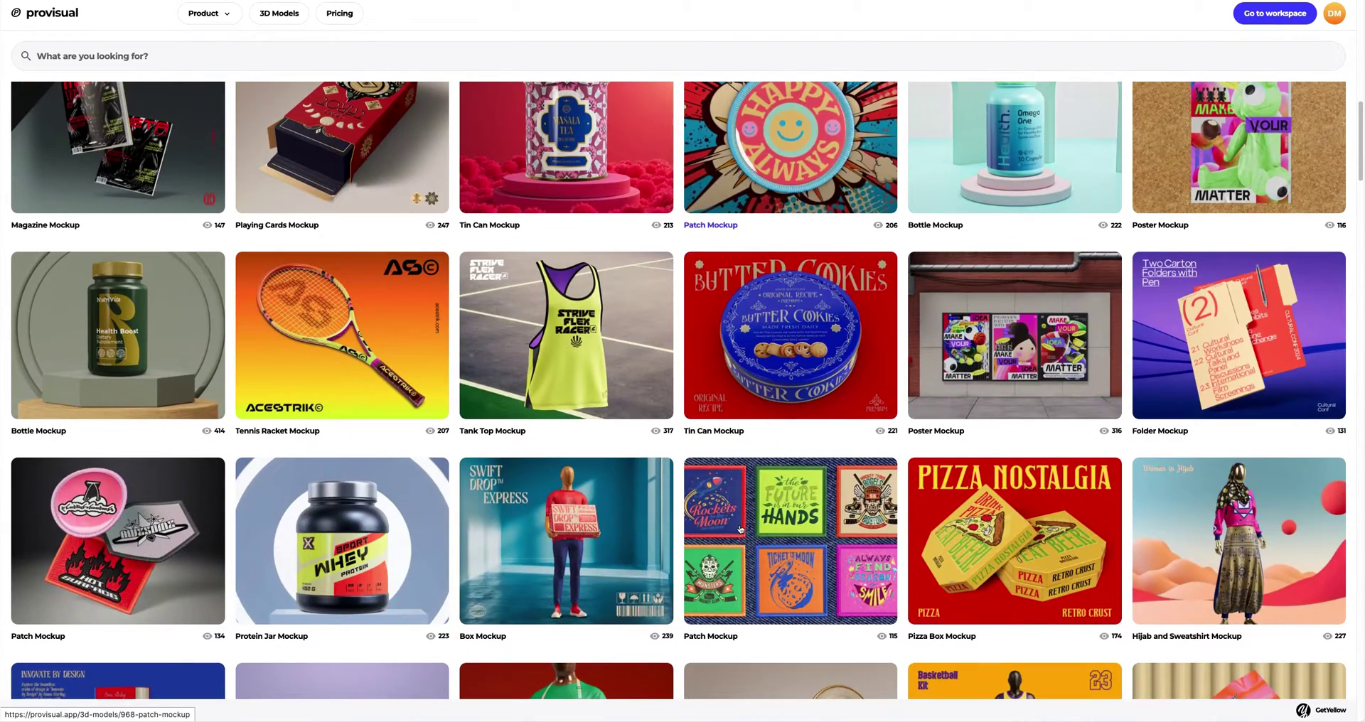
{"action": "scroll", "coordinate": [739, 529], "scroll_direction": "down", "scroll_amount": 6}
{"action": "scroll", "coordinate": [739, 529], "scroll_direction": "down", "scroll_amount": 2}
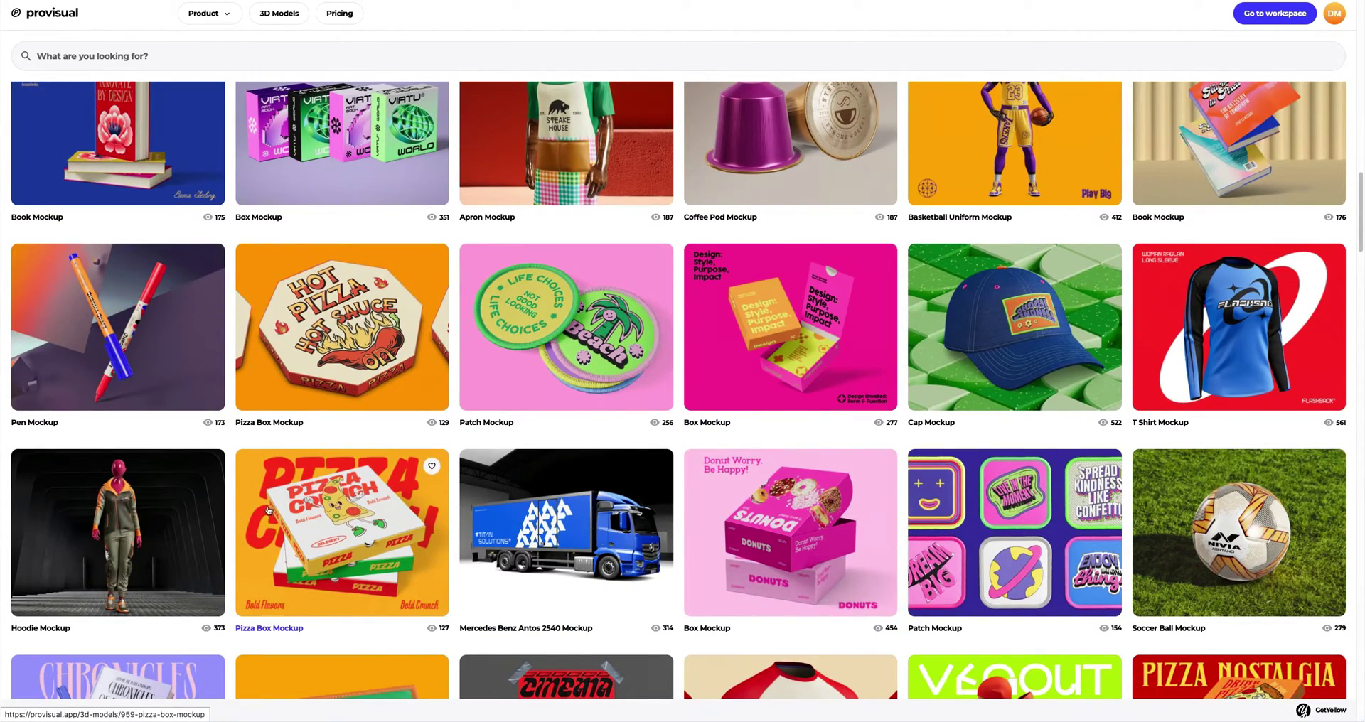
{"action": "scroll", "coordinate": [151, 506], "scroll_direction": "down", "scroll_amount": 3}
{"action": "scroll", "coordinate": [150, 506], "scroll_direction": "down", "scroll_amount": 4}
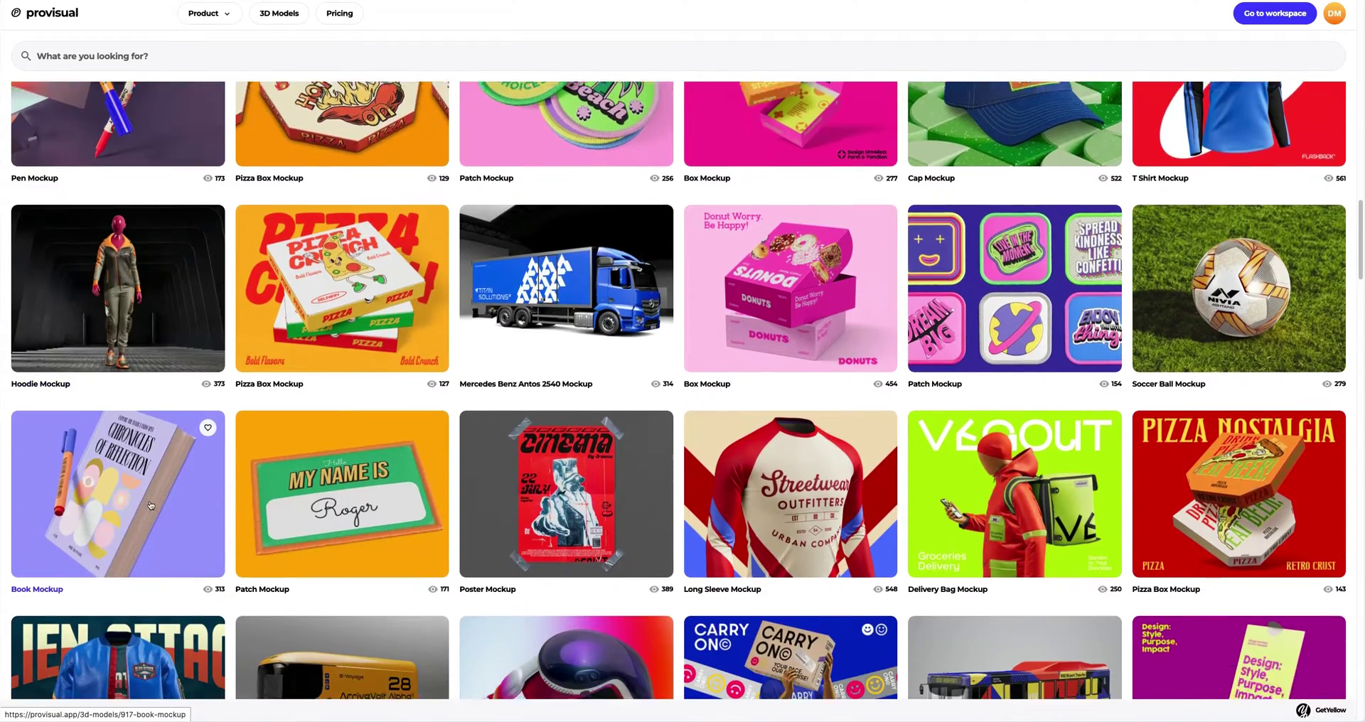
{"action": "scroll", "coordinate": [150, 505], "scroll_direction": "down", "scroll_amount": 7}
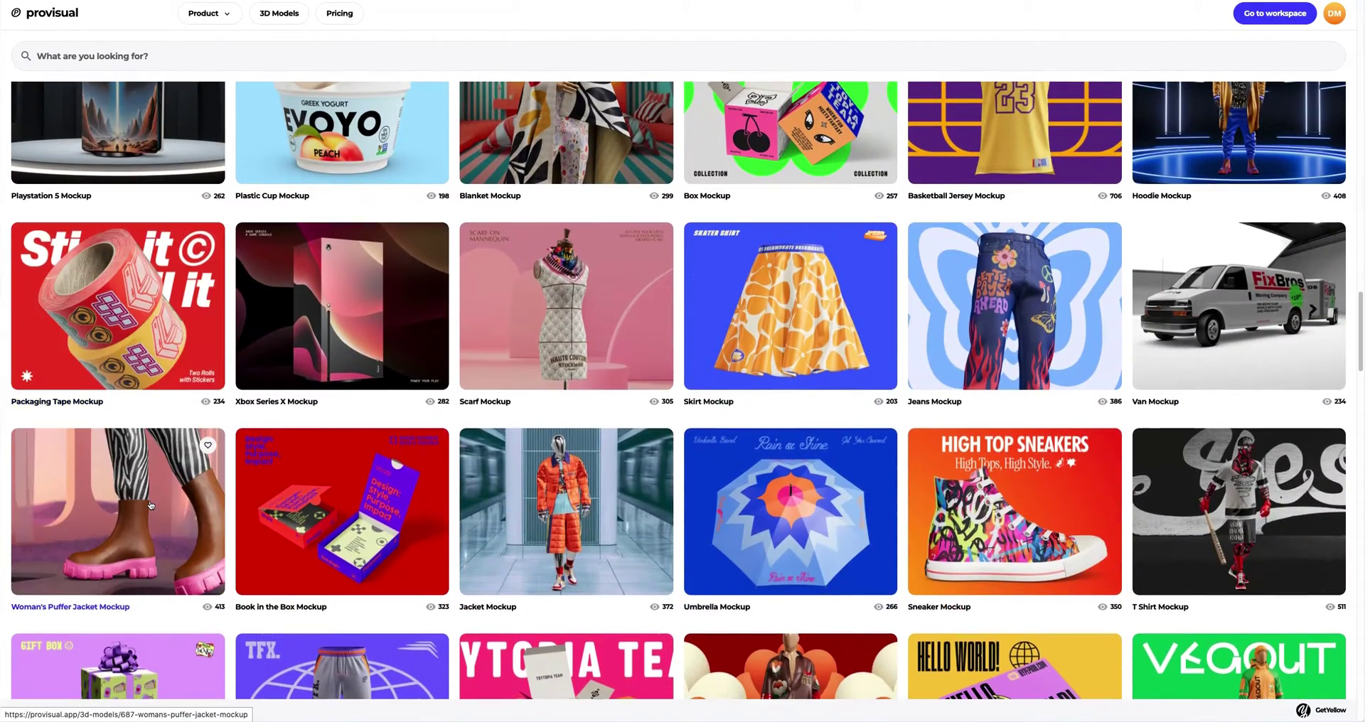
{"action": "scroll", "coordinate": [150, 506], "scroll_direction": "down", "scroll_amount": 5}
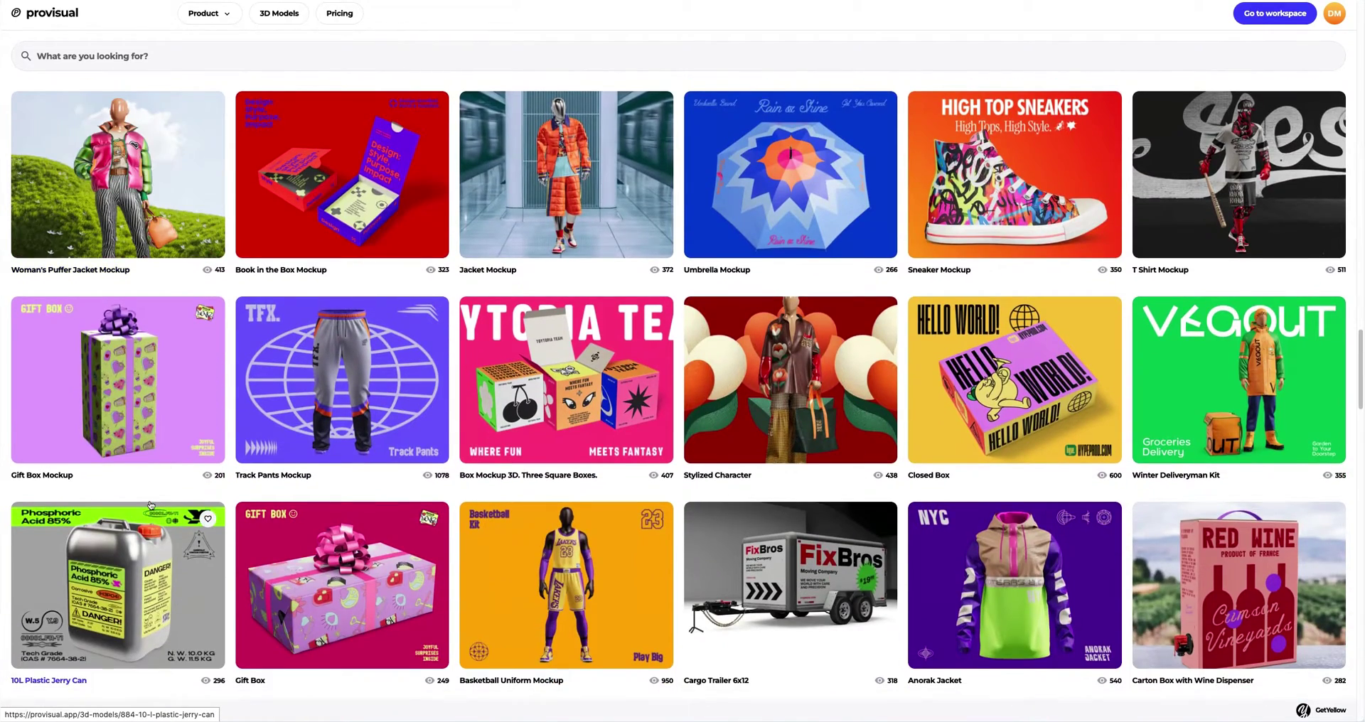
{"action": "scroll", "coordinate": [150, 506], "scroll_direction": "down", "scroll_amount": 6}
{"action": "scroll", "coordinate": [151, 504], "scroll_direction": "down", "scroll_amount": 6}
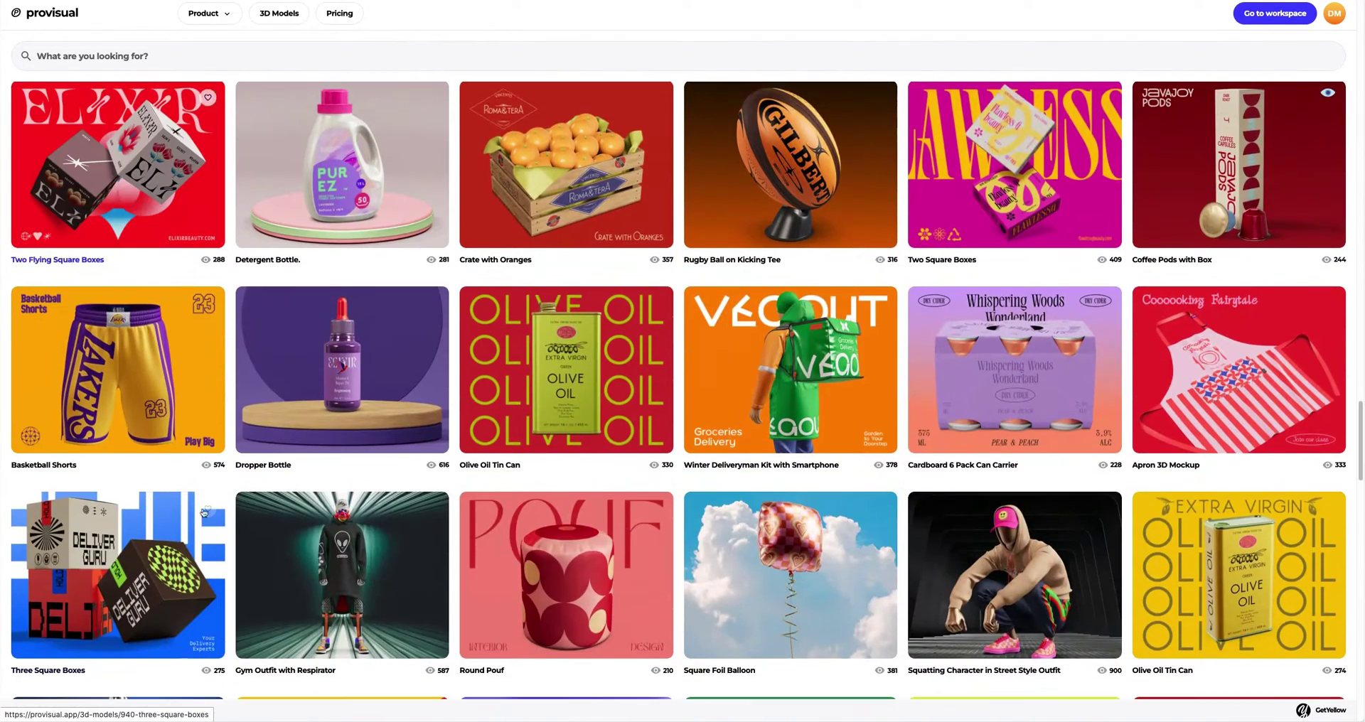
{"action": "scroll", "coordinate": [315, 538], "scroll_direction": "down", "scroll_amount": 6}
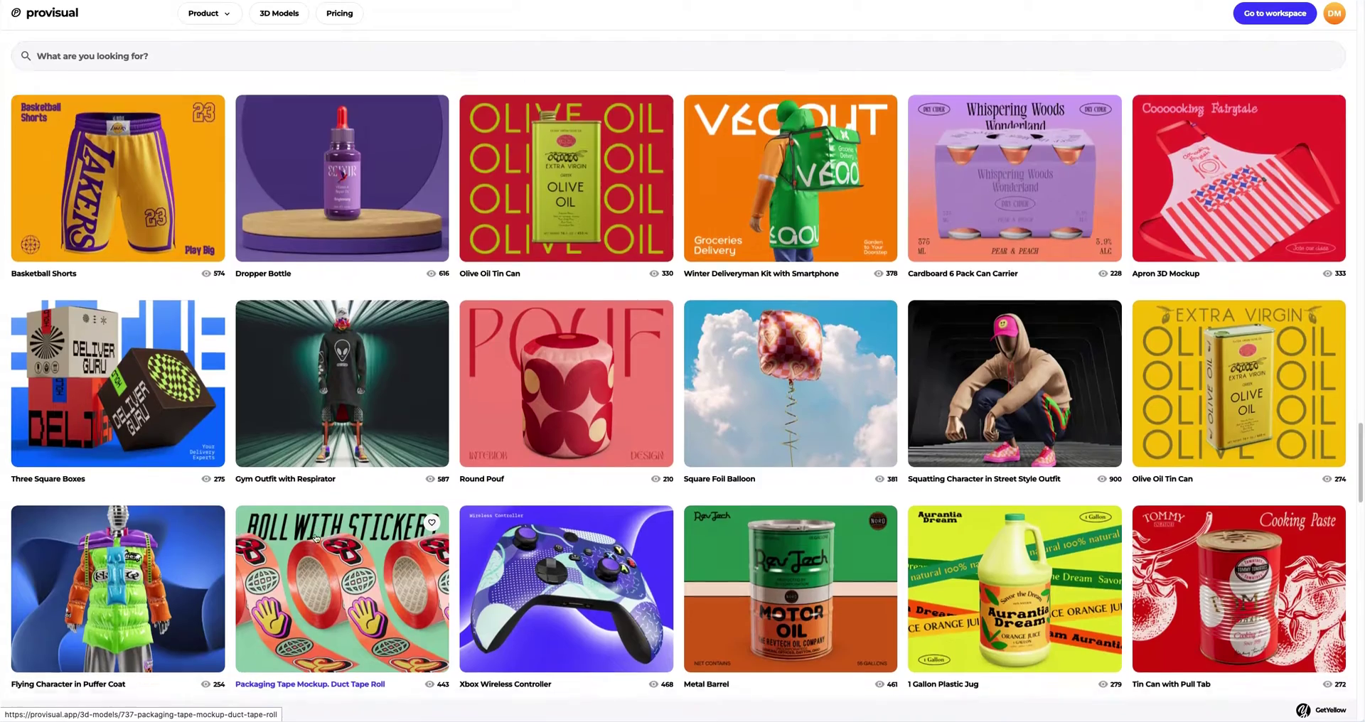
{"action": "scroll", "coordinate": [316, 538], "scroll_direction": "down", "scroll_amount": 9}
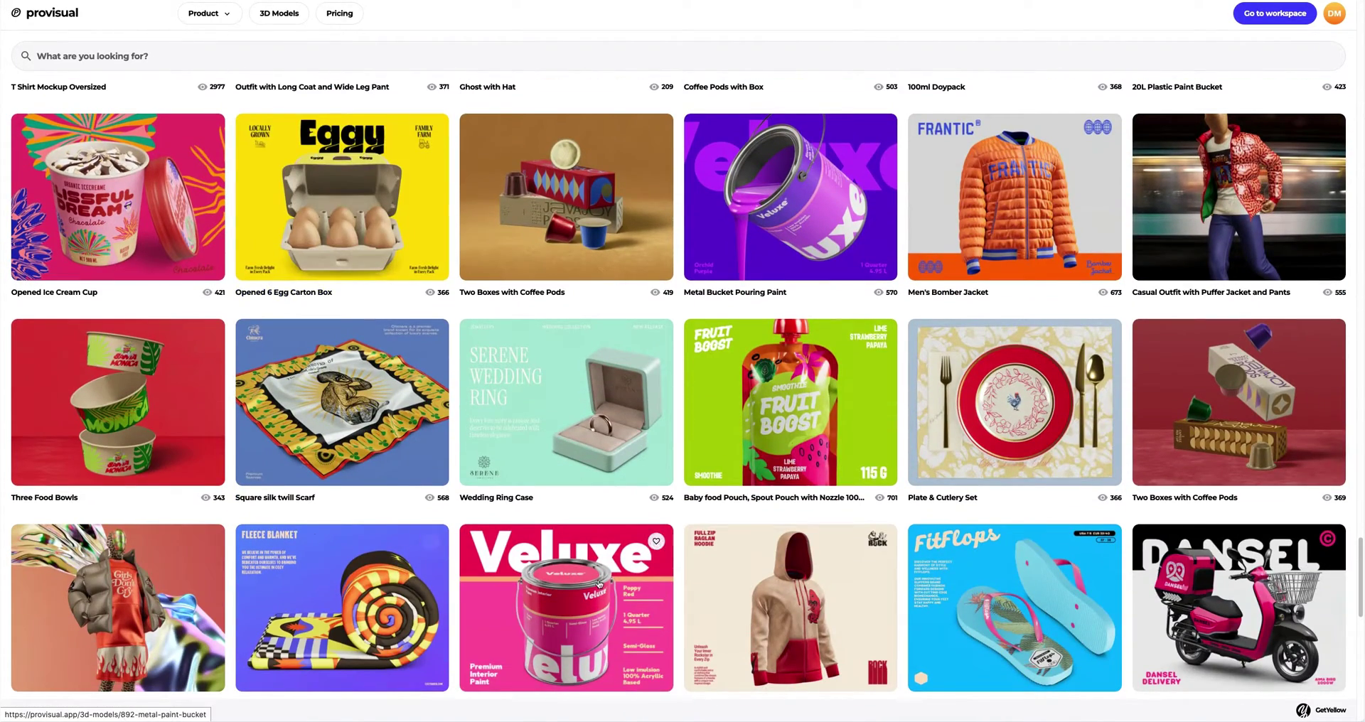
{"action": "scroll", "coordinate": [980, 297], "scroll_direction": "up", "scroll_amount": 1}
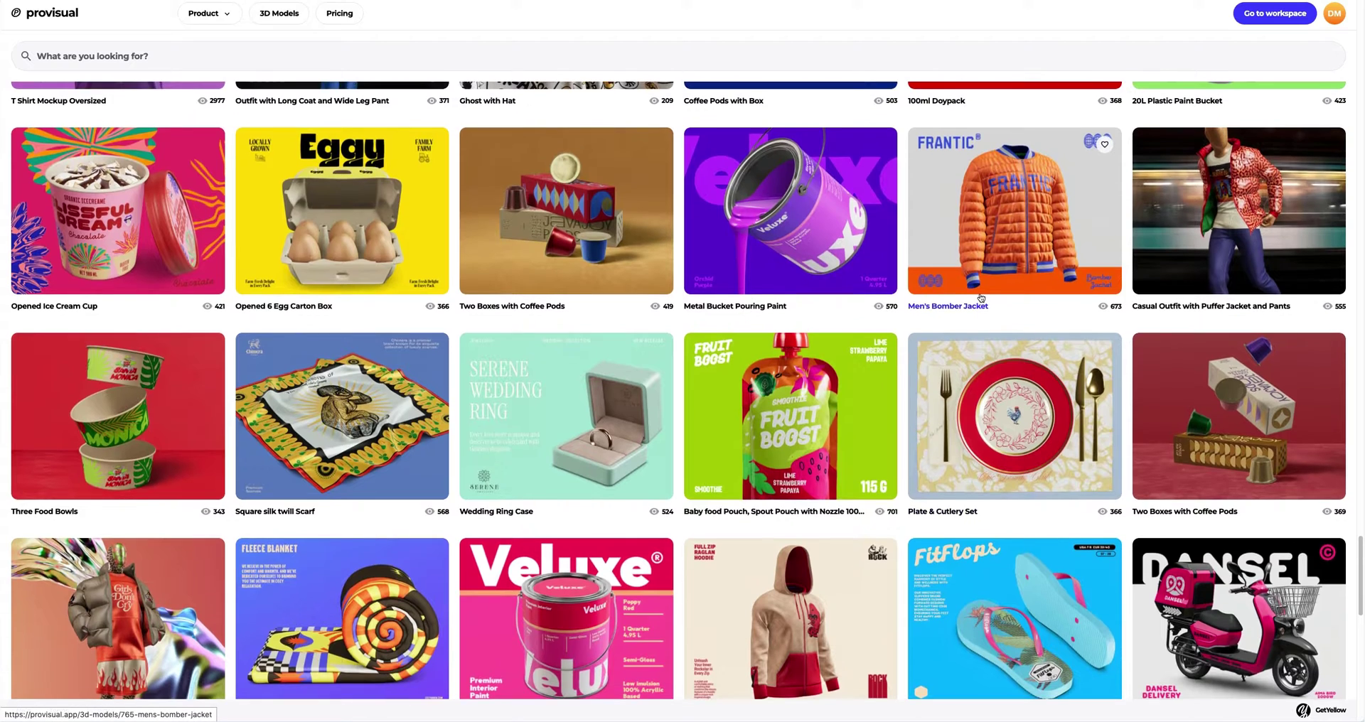
Review the preview images of the Men's Bomber Jacket model and create a project from it
{"action": "left_click", "coordinate": [1012, 226]}
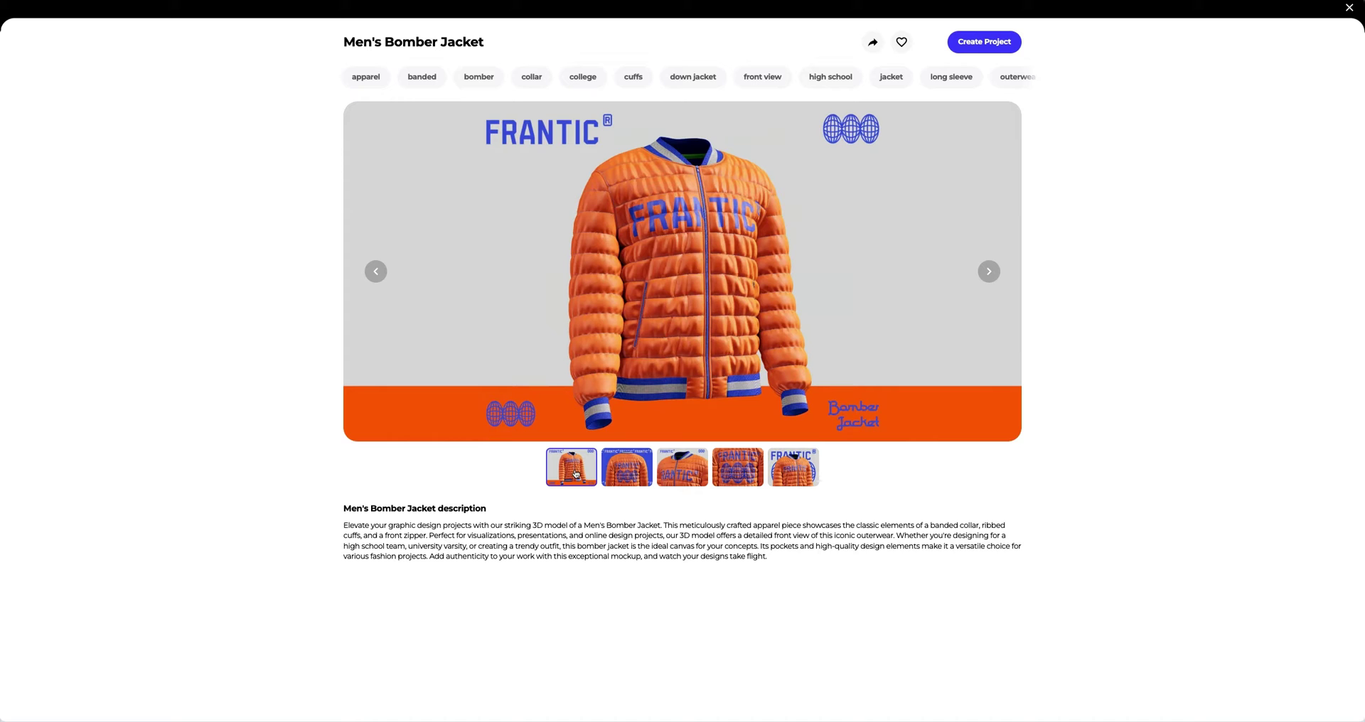
{"action": "left_click", "coordinate": [619, 475]}
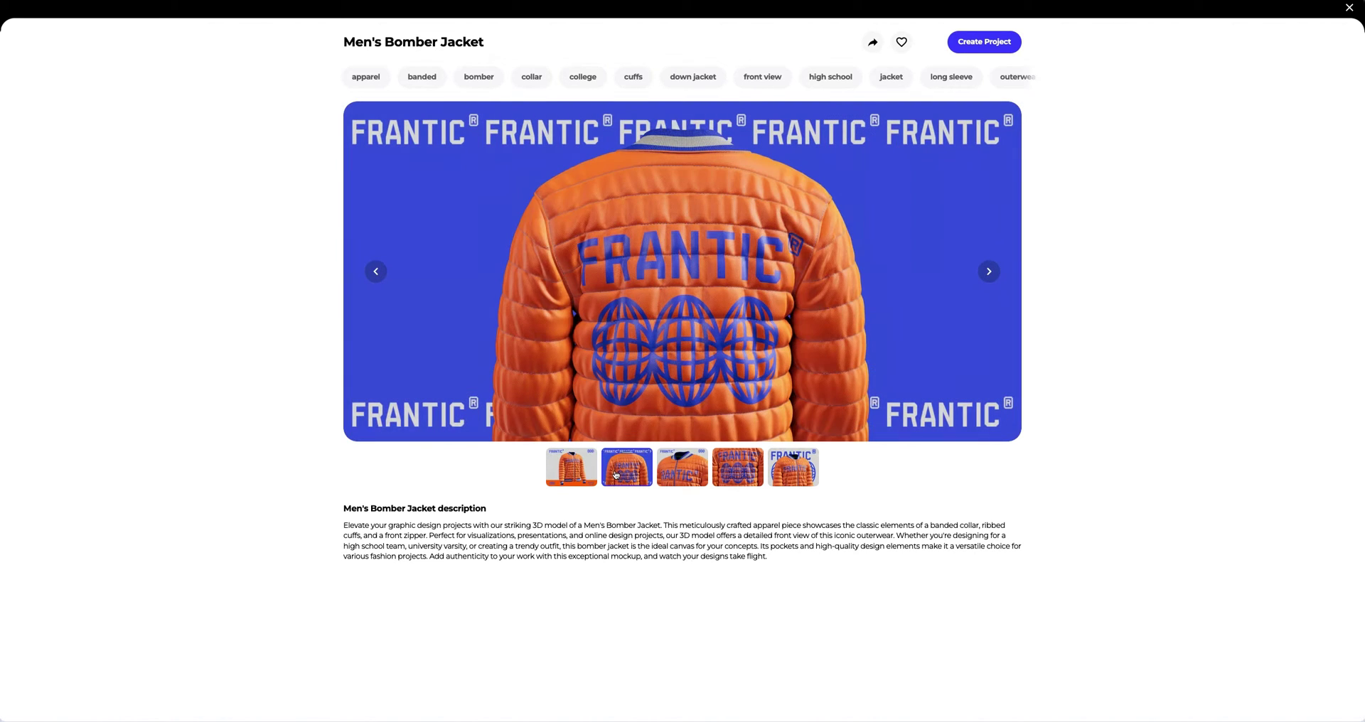
{"action": "left_click", "coordinate": [666, 475]}
{"action": "left_click", "coordinate": [731, 475]}
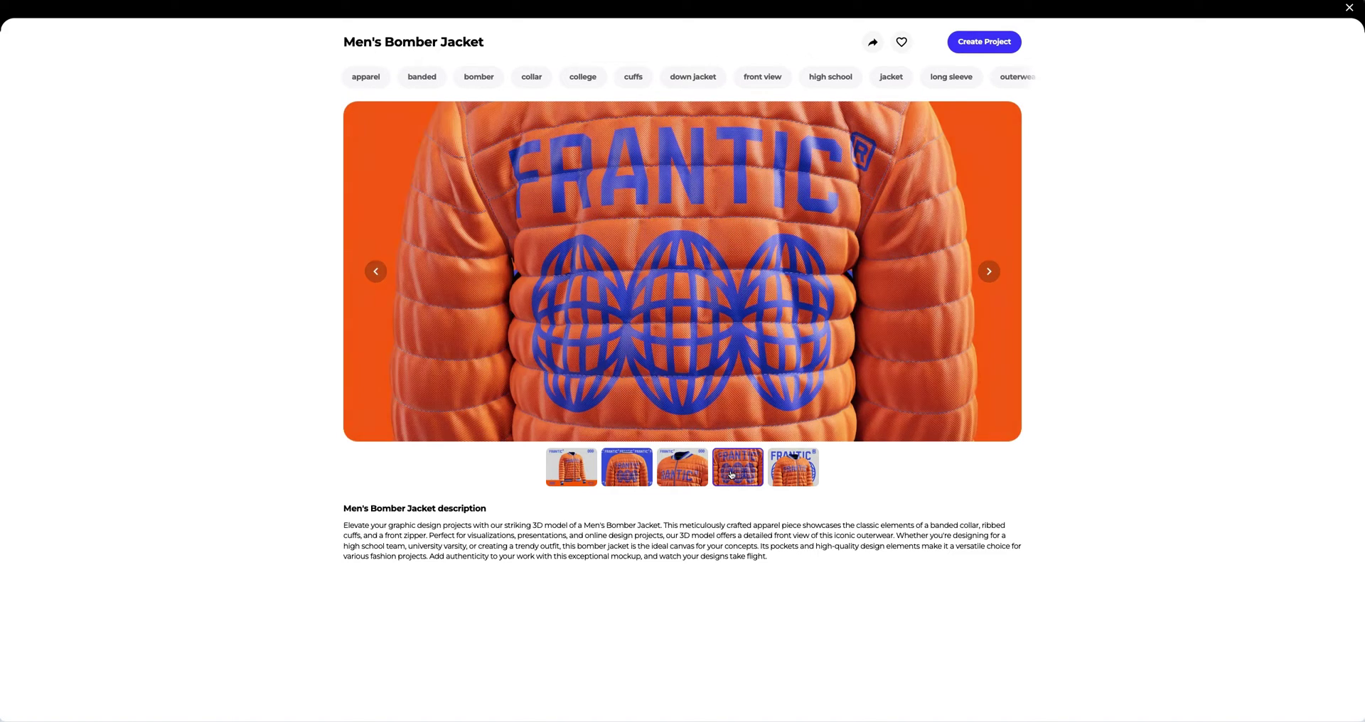
{"action": "left_click", "coordinate": [787, 474]}
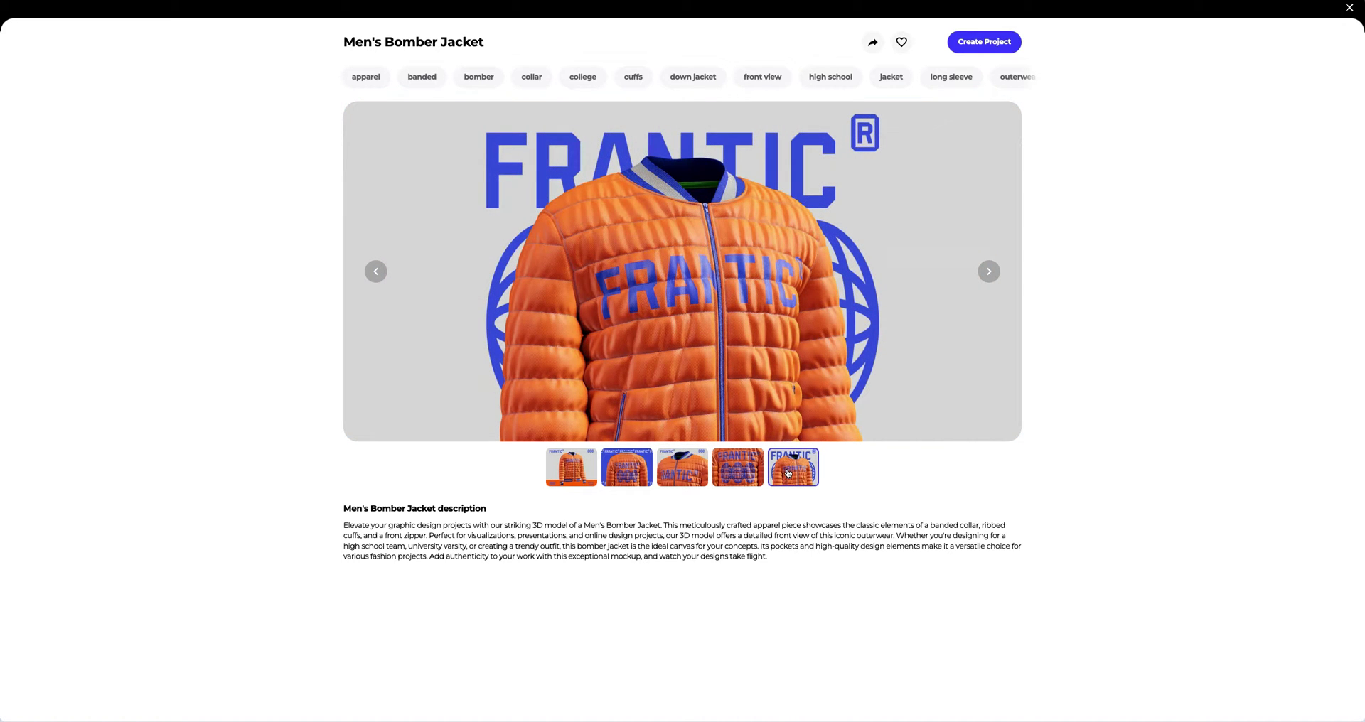
{"action": "left_click", "coordinate": [984, 41]}
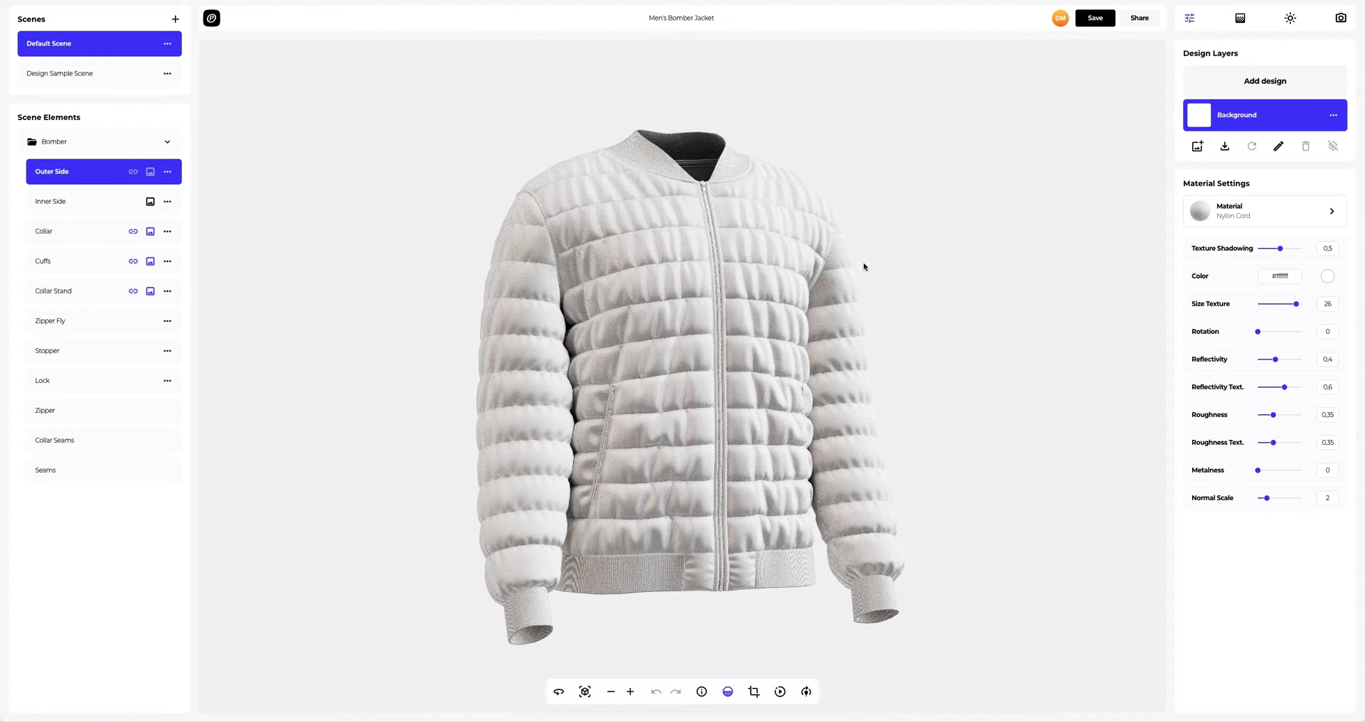
Add Front.png as a design on the jacket's Outer Side and position it over the front body pattern at about X 137, Y 160
{"action": "mouse_move", "coordinate": [863, 267]}
{"action": "left_mouse_down"}
{"action": "mouse_move", "coordinate": [875, 283]}
{"action": "mouse_move", "coordinate": [688, 228]}
{"action": "mouse_move", "coordinate": [610, 127]}
{"action": "mouse_move", "coordinate": [597, 86]}
{"action": "mouse_move", "coordinate": [695, 183]}
{"action": "mouse_move", "coordinate": [839, 271]}
{"action": "left_mouse_up"}
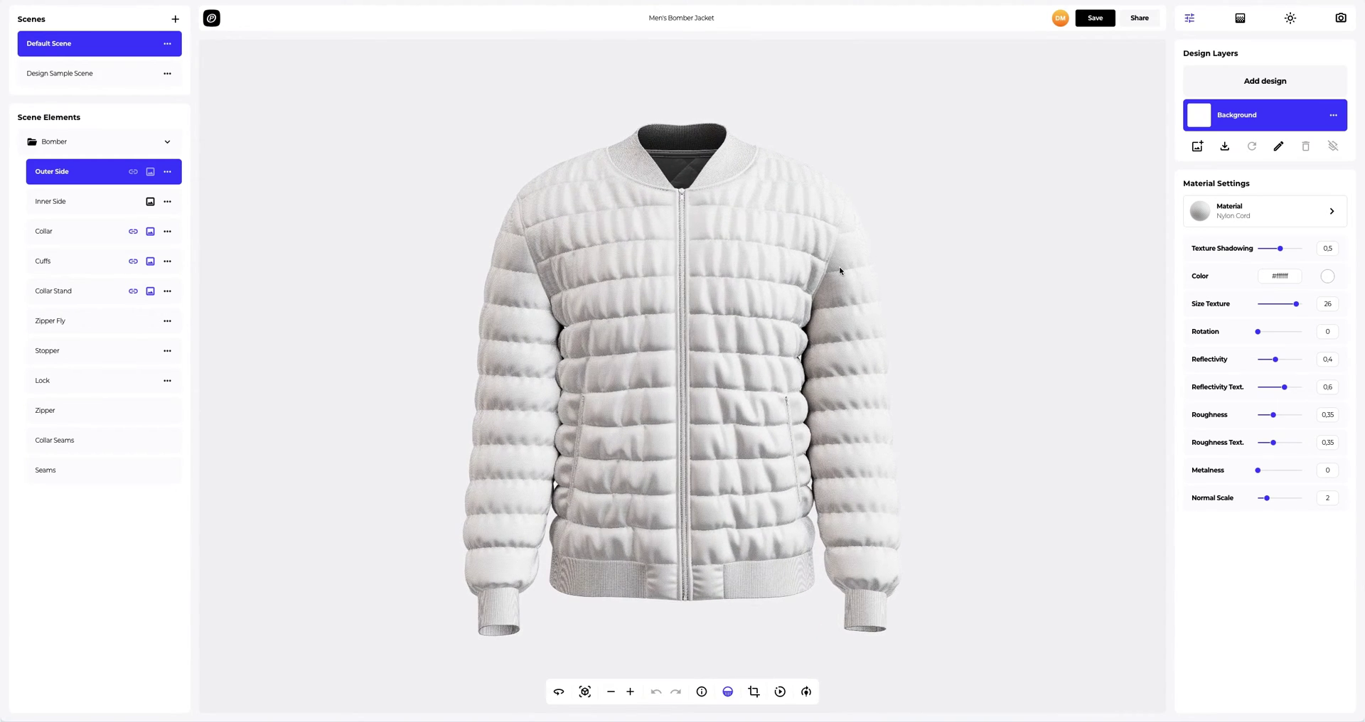
{"action": "scroll", "coordinate": [833, 270], "scroll_direction": "up", "scroll_amount": 3}
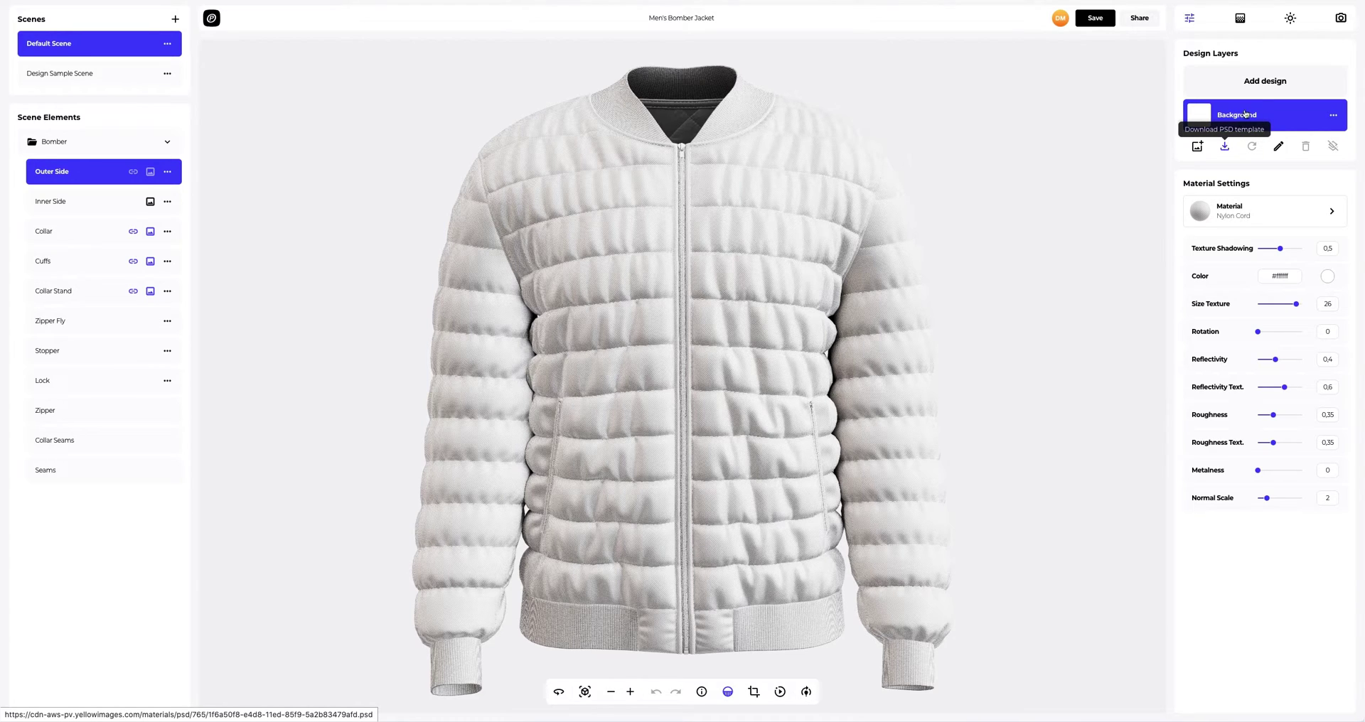
{"action": "left_click", "coordinate": [1264, 80]}
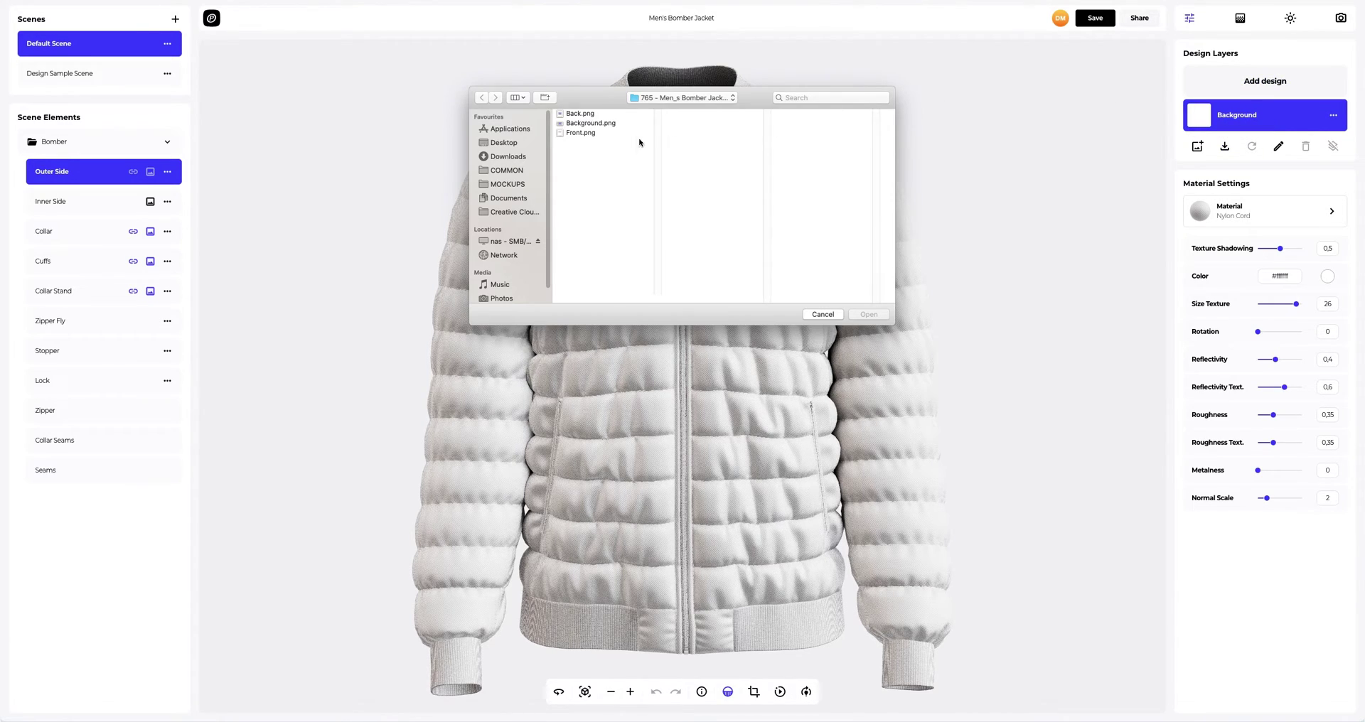
{"action": "left_click", "coordinate": [584, 133]}
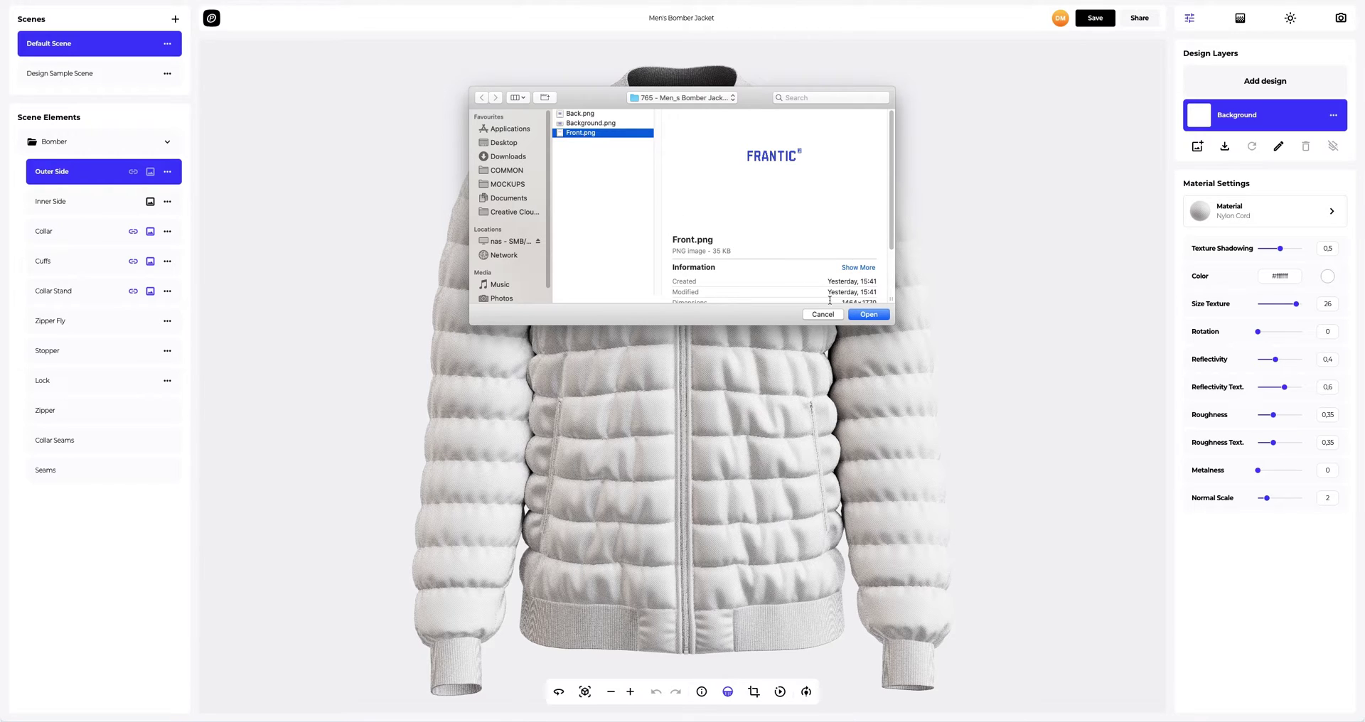
{"action": "left_click", "coordinate": [869, 315]}
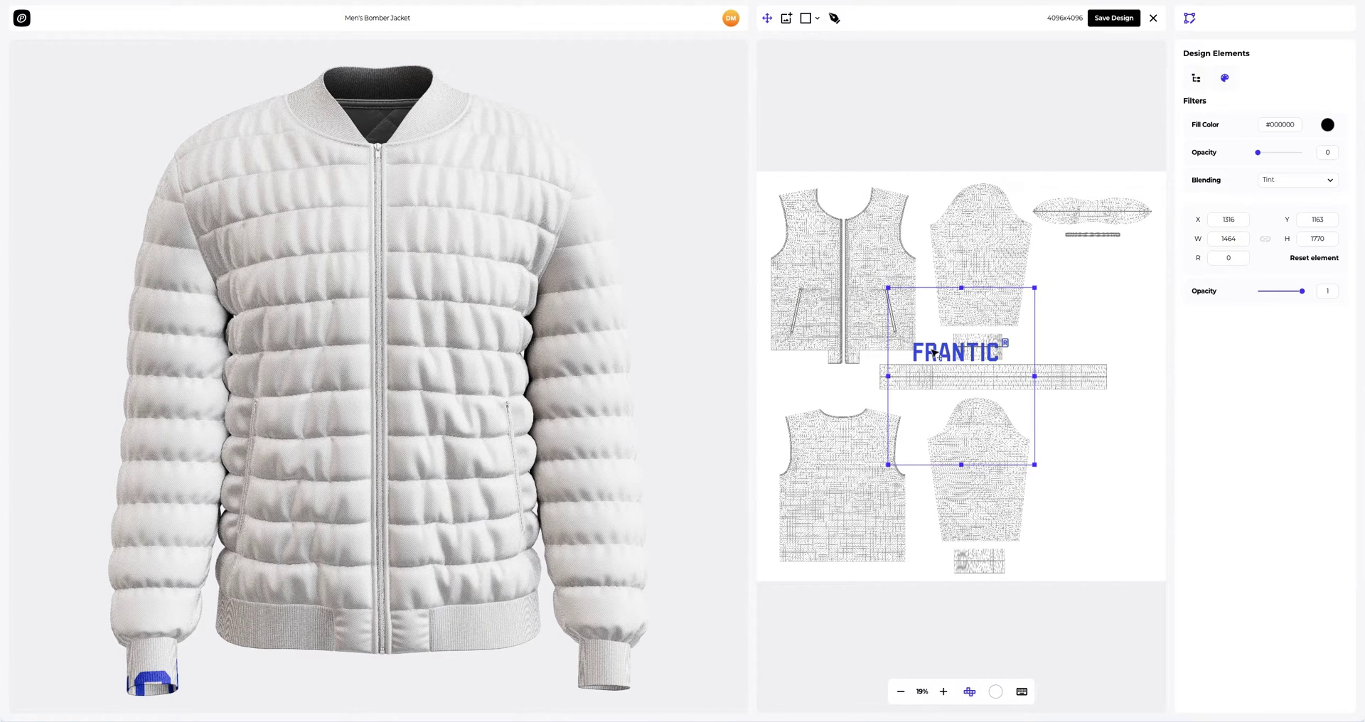
{"action": "left_click_drag", "start_coordinate": [935, 351], "coordinate": [815, 252]}
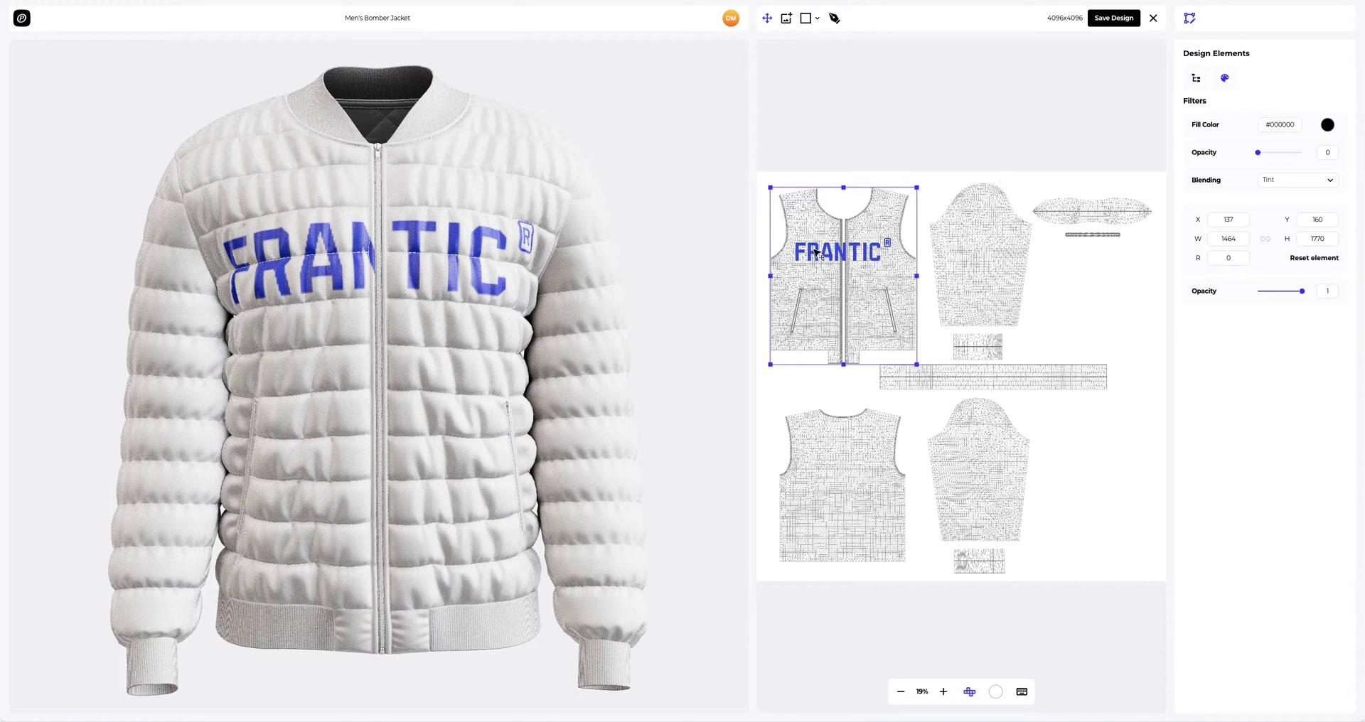
Add Back.png over the back body pattern at about X 218, Y 2368, and save the design
{"action": "left_click_drag", "start_coordinate": [609, 257], "coordinate": [267, 252]}
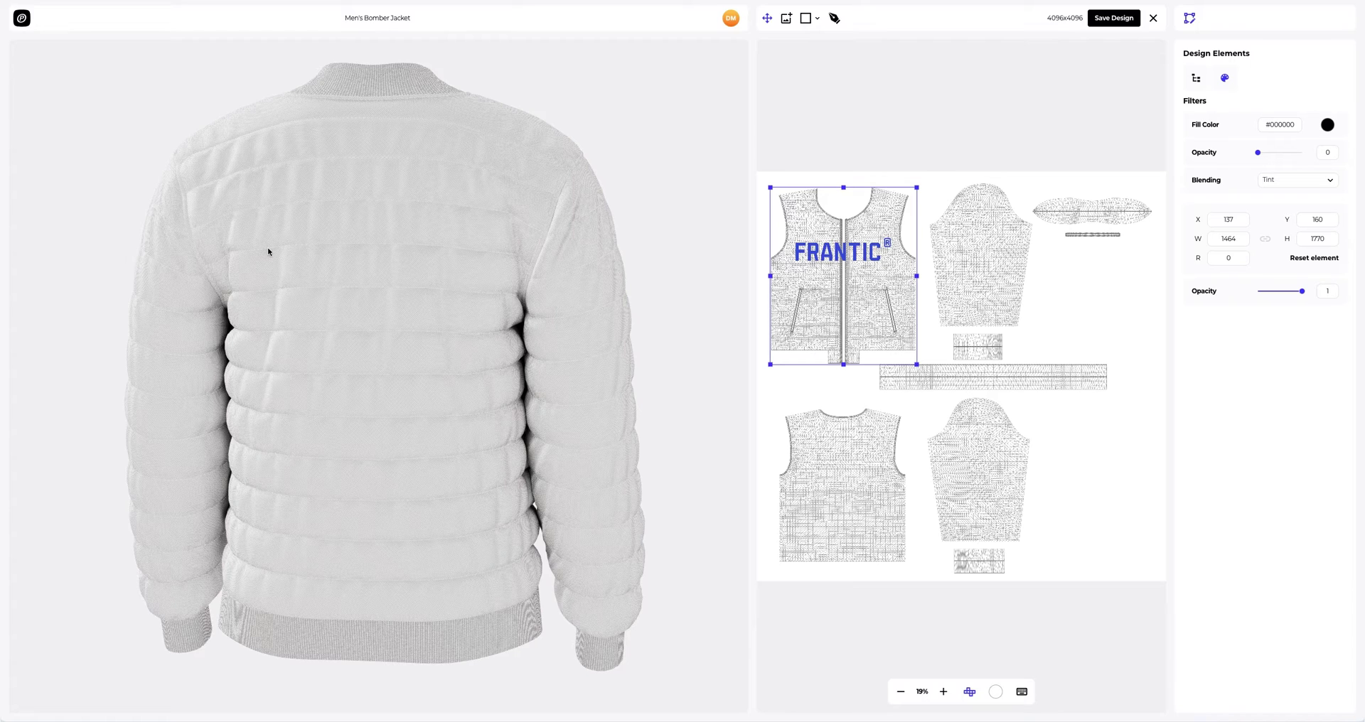
{"action": "left_click", "coordinate": [785, 19]}
{"action": "left_click", "coordinate": [572, 116]}
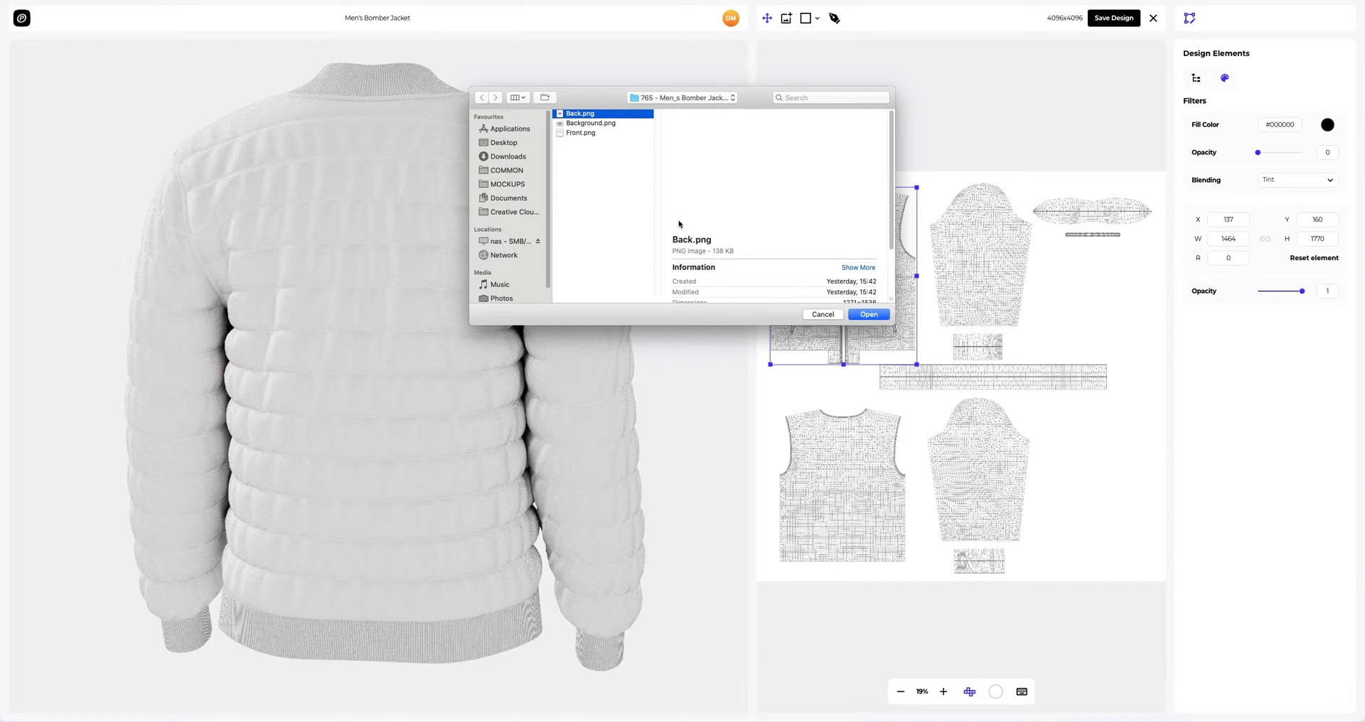
{"action": "left_click", "coordinate": [865, 314]}
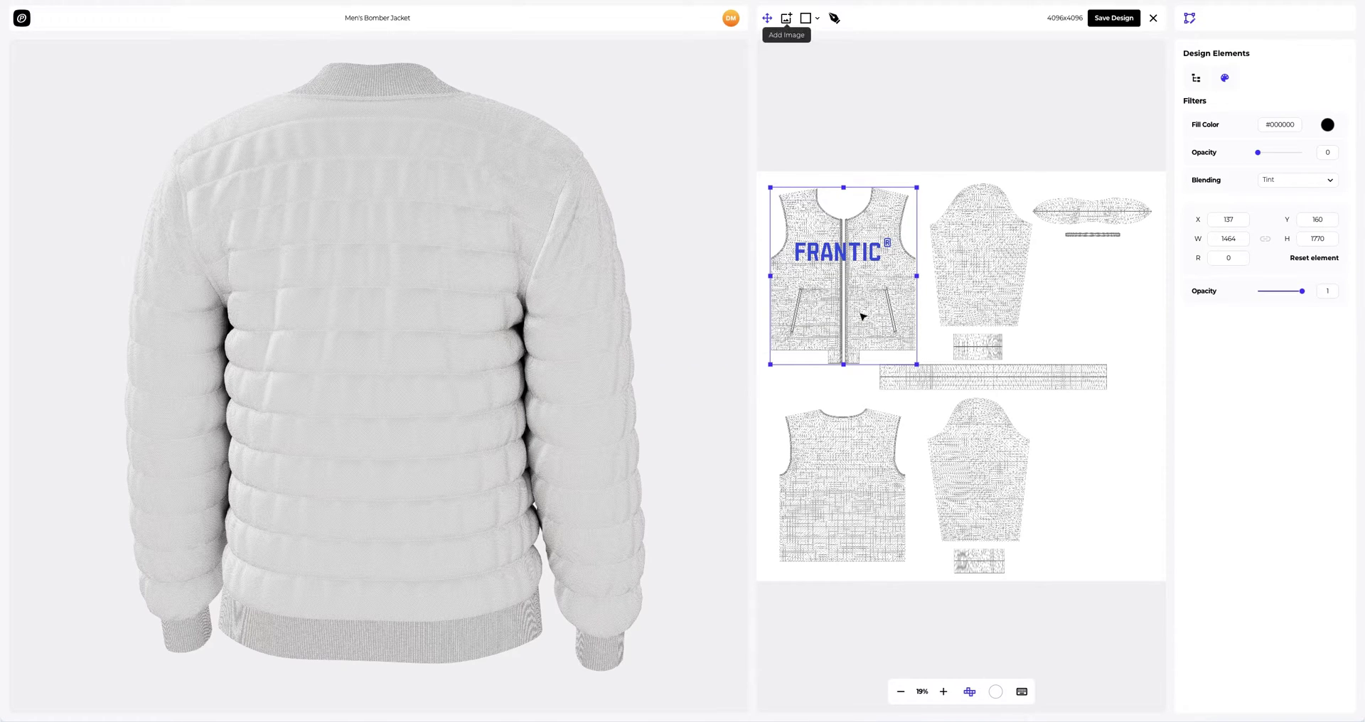
{"action": "left_click_drag", "start_coordinate": [923, 425], "coordinate": [849, 501]}
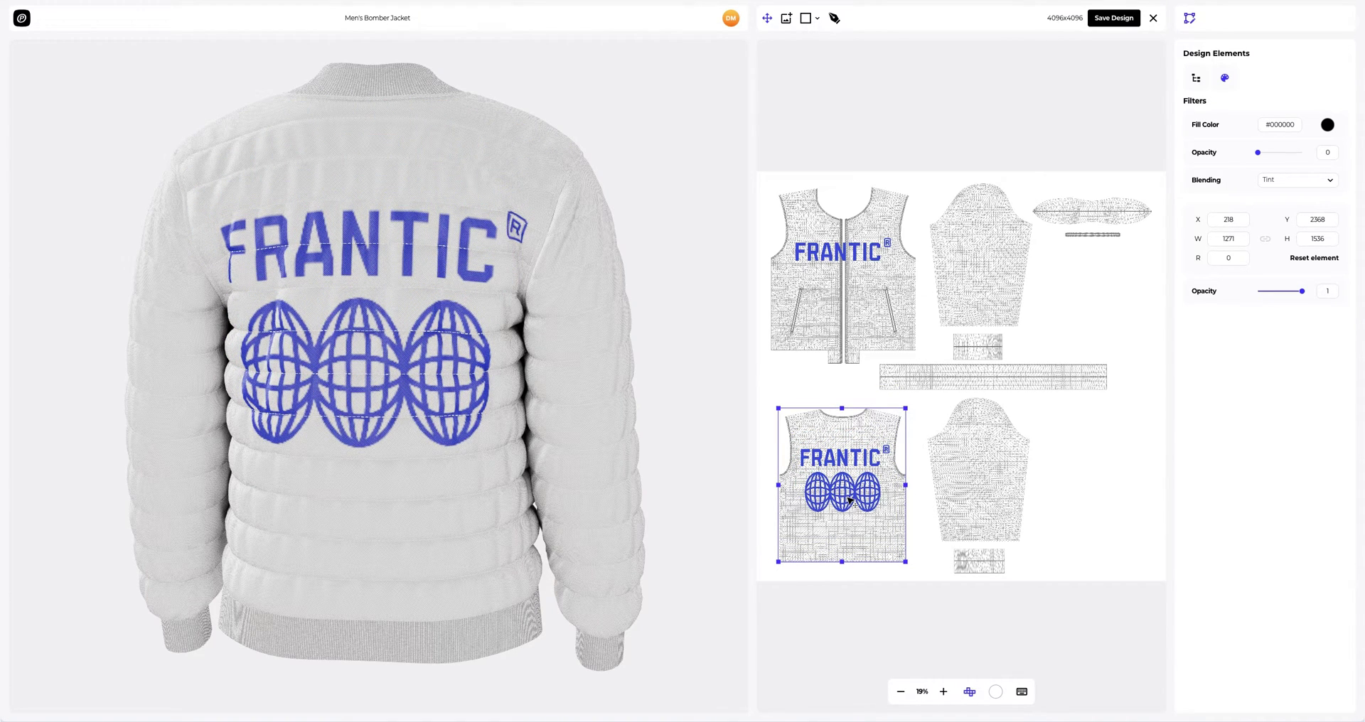
{"action": "left_click_drag", "start_coordinate": [339, 345], "coordinate": [688, 345]}
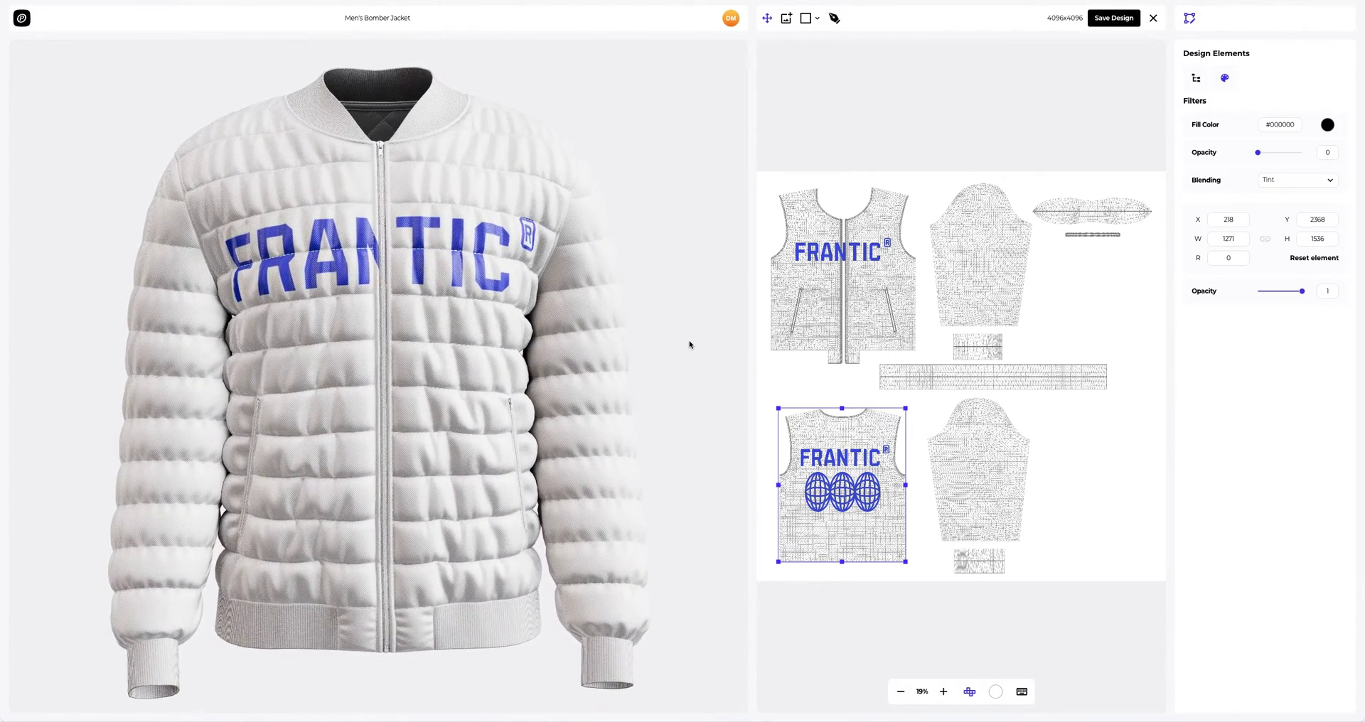
{"action": "left_click", "coordinate": [1113, 17]}
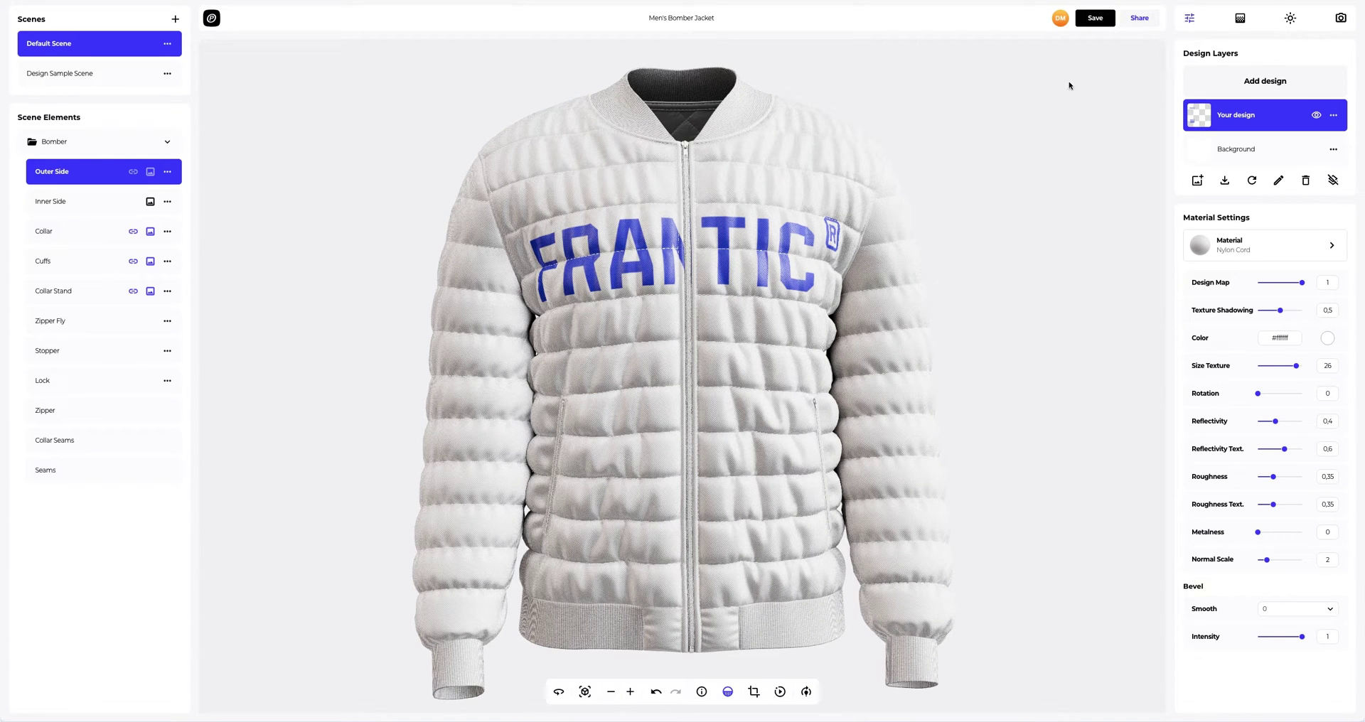
Set the Outer Side's Background layer color to #FF6301 and its texture shadowing to 0.2
{"action": "scroll", "coordinate": [933, 283], "scroll_direction": "down", "scroll_amount": 3}
{"action": "mouse_move", "coordinate": [933, 283]}
{"action": "left_mouse_down"}
{"action": "mouse_move", "coordinate": [581, 268]}
{"action": "mouse_move", "coordinate": [930, 288]}
{"action": "left_mouse_up"}
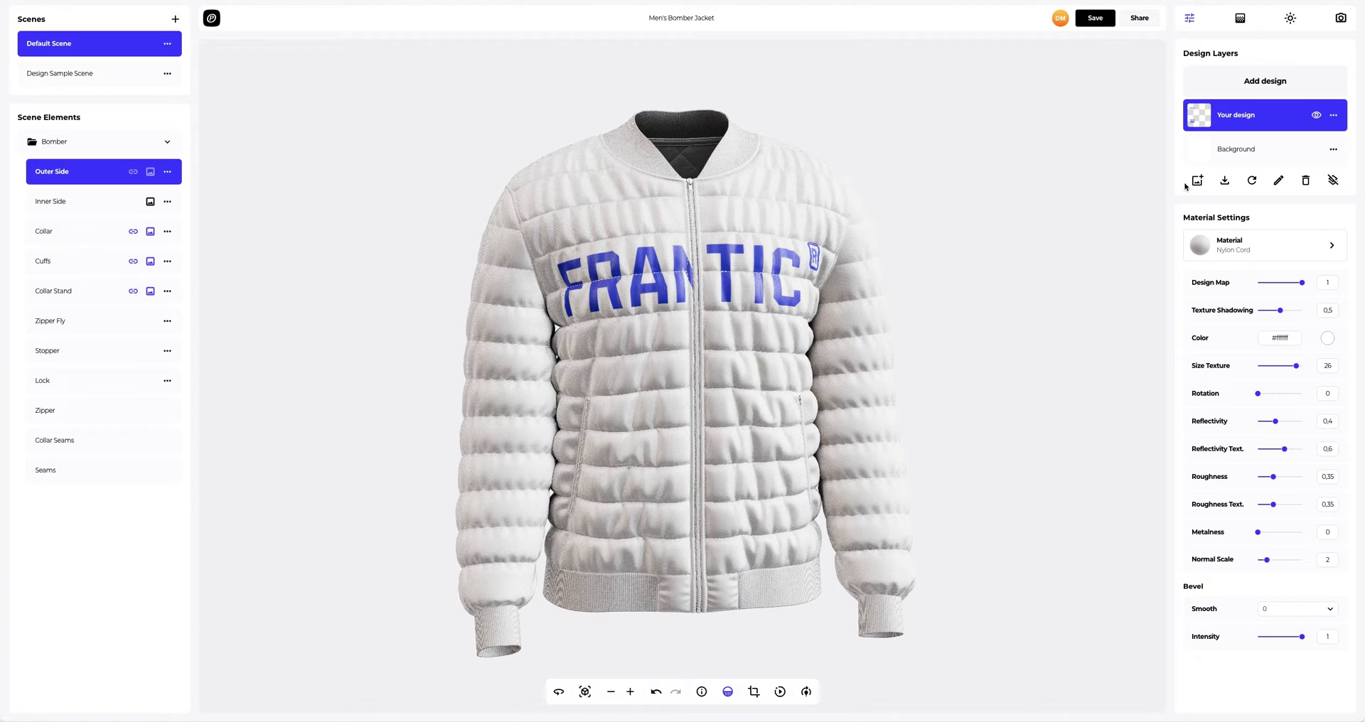
{"action": "left_click", "coordinate": [1265, 148]}
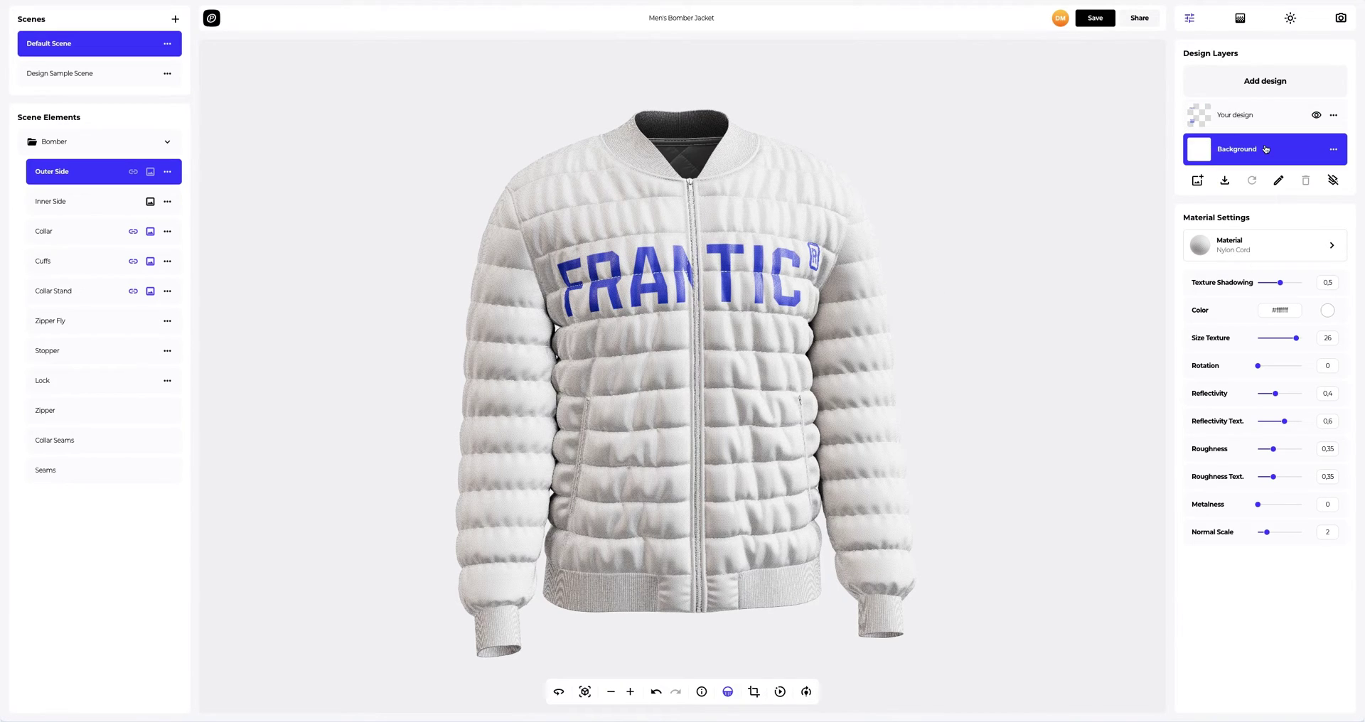
{"action": "left_click", "coordinate": [1327, 310]}
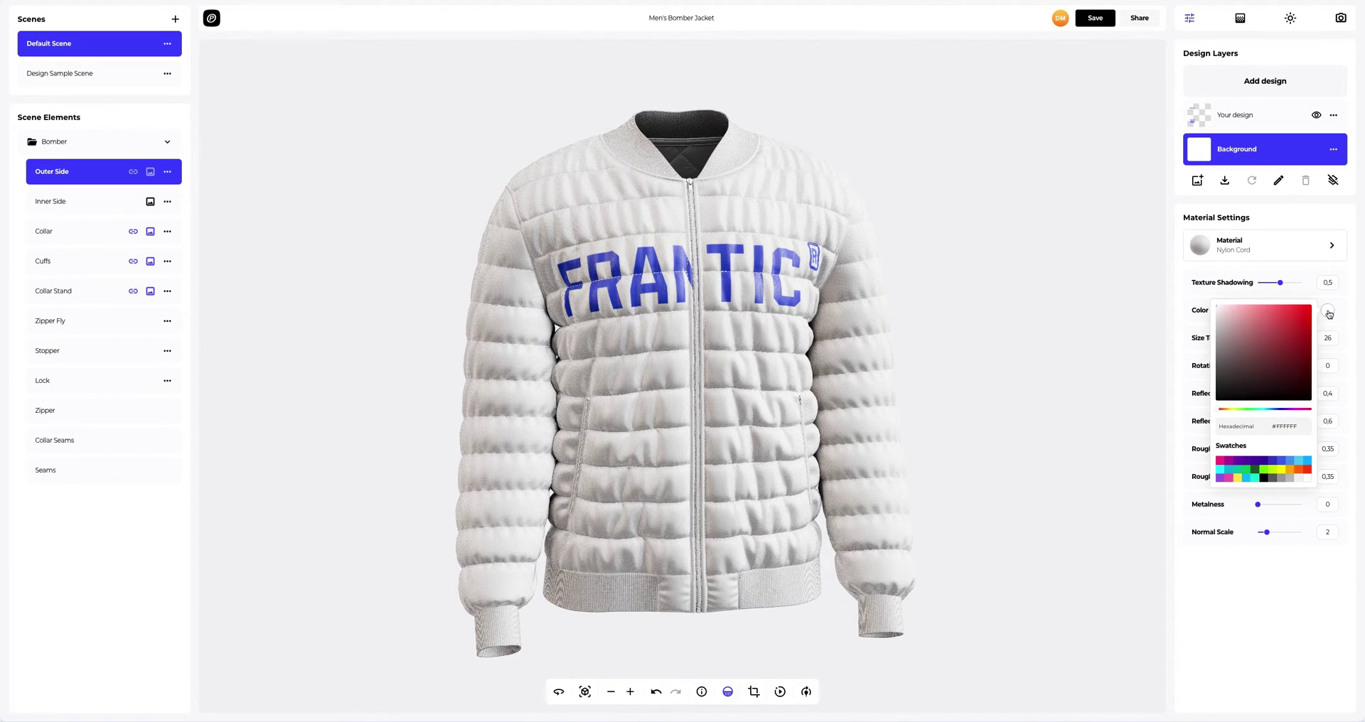
{"action": "mouse_move", "coordinate": [1292, 332]}
{"action": "left_mouse_down"}
{"action": "mouse_move", "coordinate": [1258, 368]}
{"action": "mouse_move", "coordinate": [1245, 344]}
{"action": "mouse_move", "coordinate": [1247, 369]}
{"action": "left_mouse_up"}
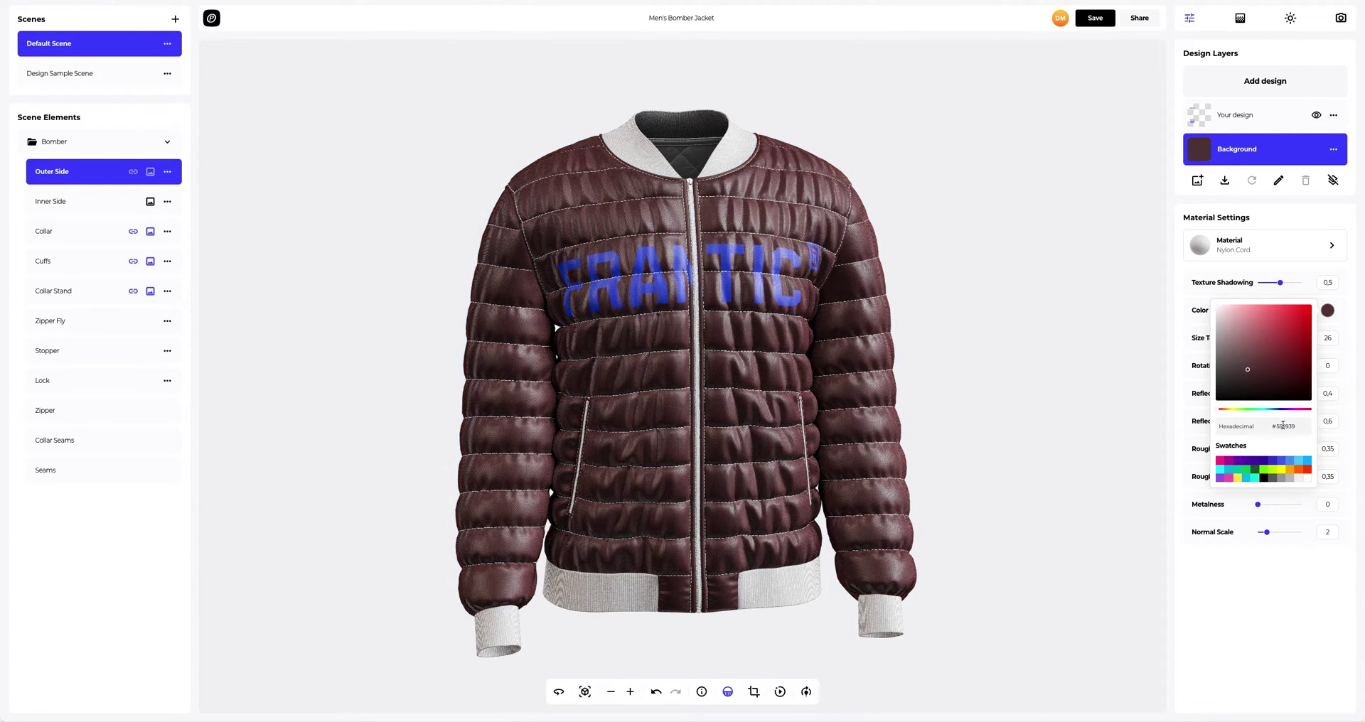
{"action": "left_click_drag", "start_coordinate": [1297, 426], "coordinate": [1265, 430]}
{"action": "type", "text": "FF6301"}
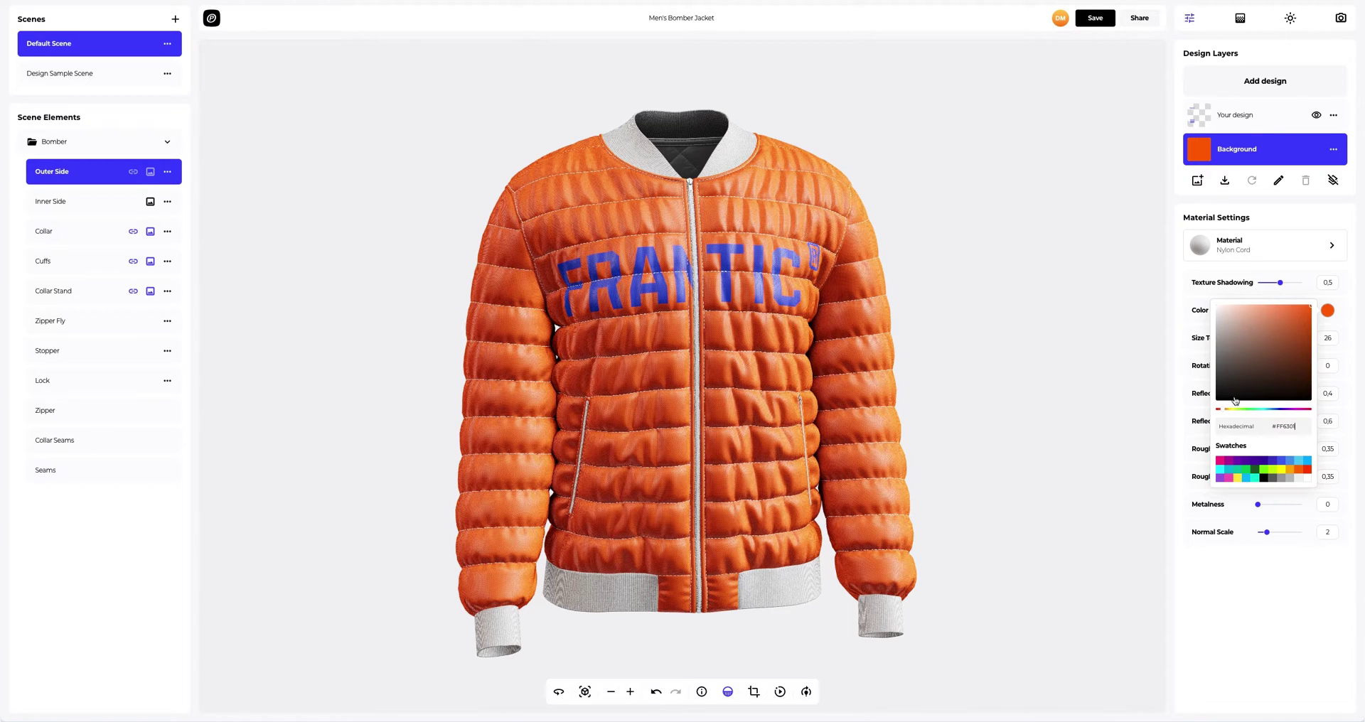
{"action": "left_click", "coordinate": [1186, 383]}
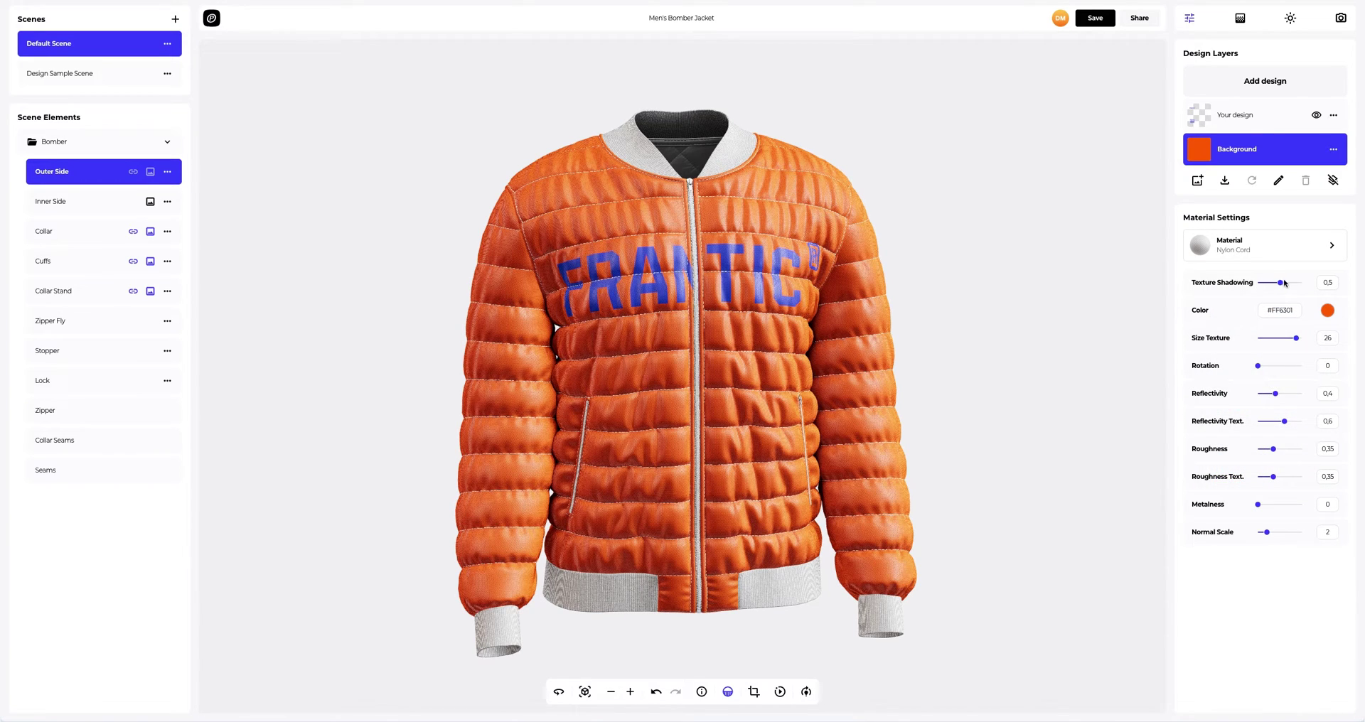
{"action": "left_click_drag", "start_coordinate": [1283, 282], "coordinate": [1267, 285]}
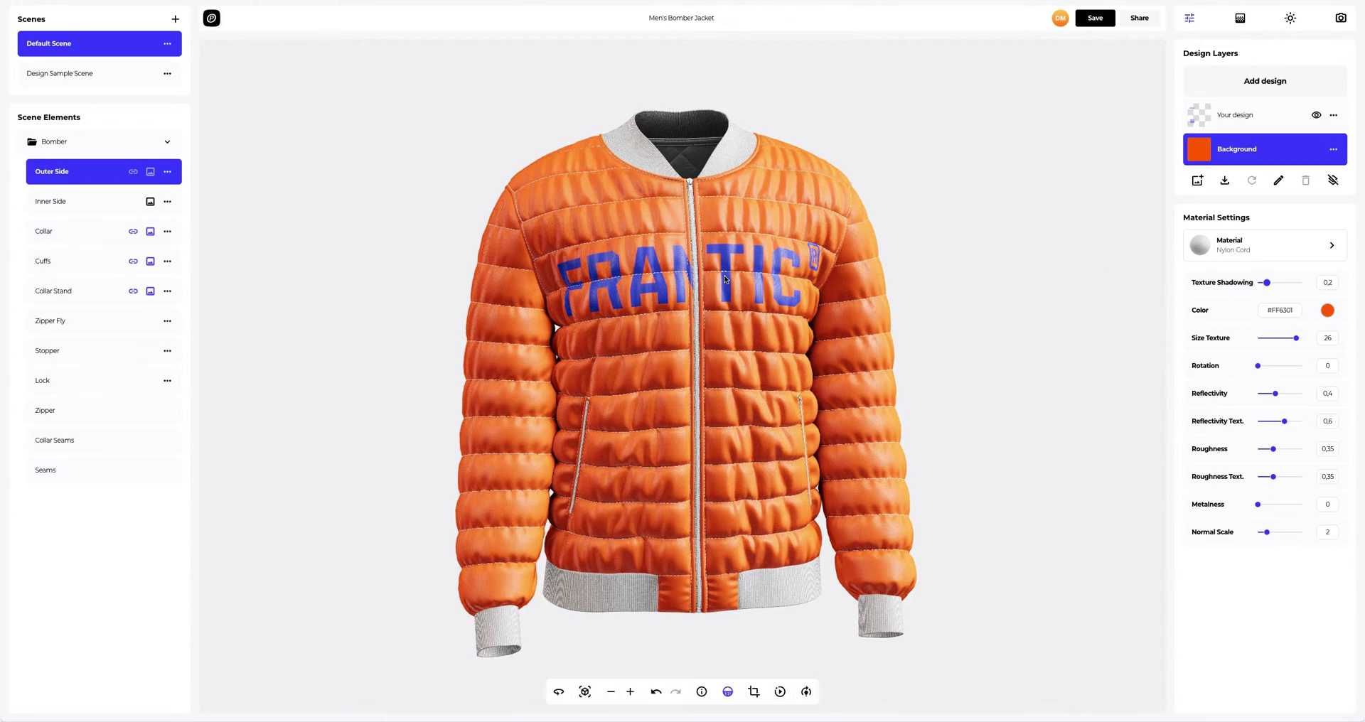
Set the color of the jacket's Inner Side to #3A56DE
{"action": "scroll", "coordinate": [724, 279], "scroll_direction": "up", "scroll_amount": 3}
{"action": "left_click_drag", "start_coordinate": [720, 290], "coordinate": [704, 179]}
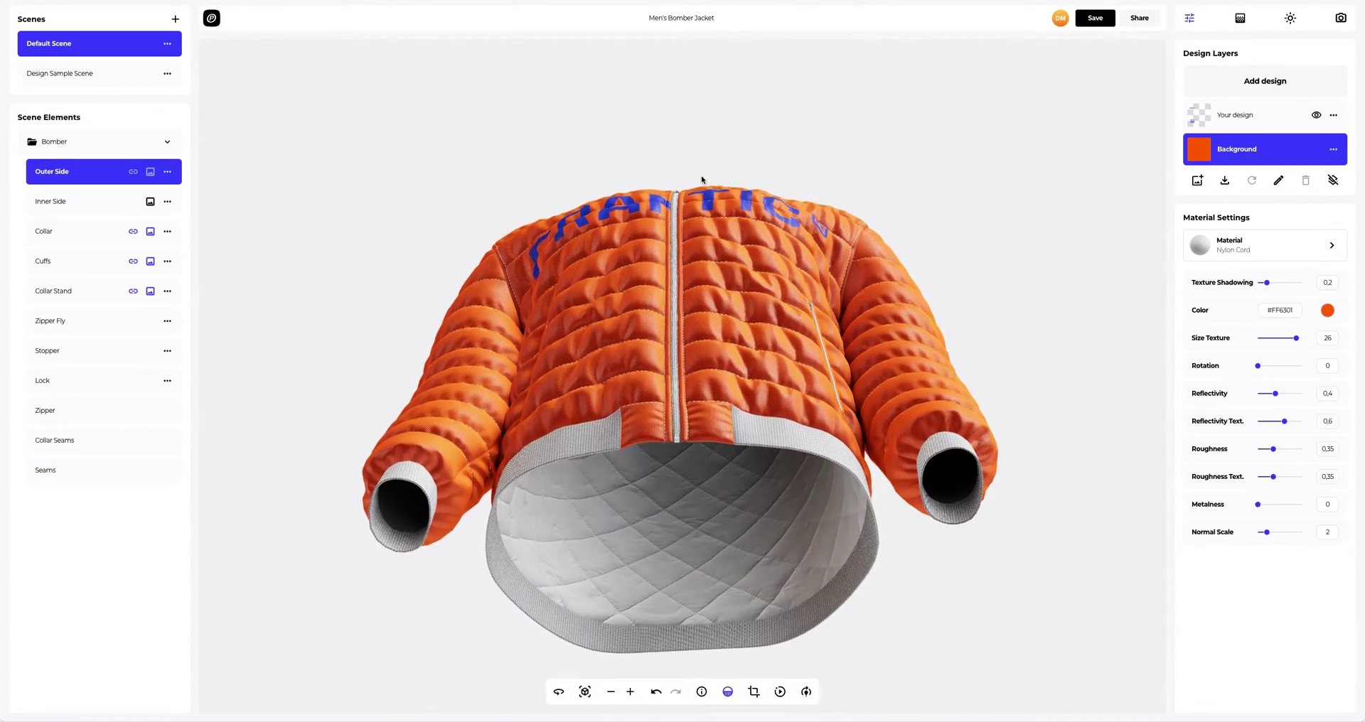
{"action": "scroll", "coordinate": [688, 427], "scroll_direction": "up", "scroll_amount": 3}
{"action": "scroll", "coordinate": [688, 429], "scroll_direction": "up", "scroll_amount": 3}
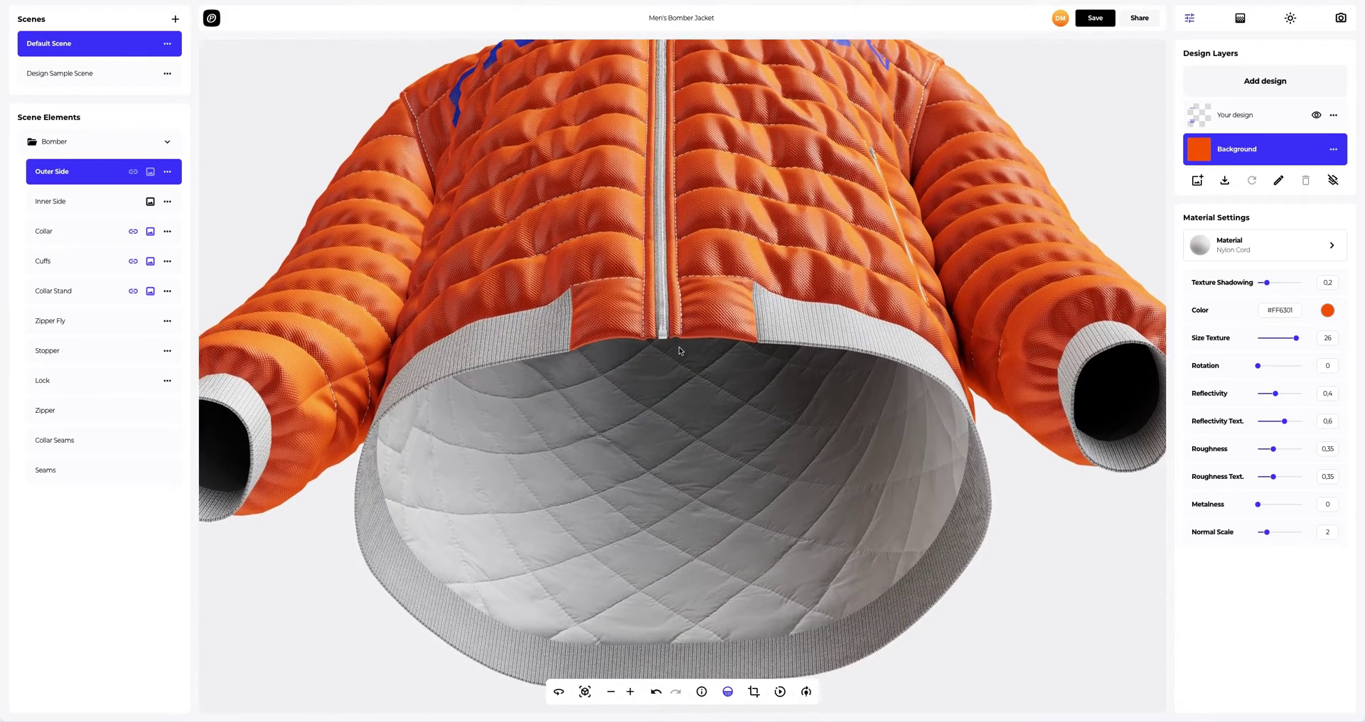
{"action": "left_click", "coordinate": [95, 202]}
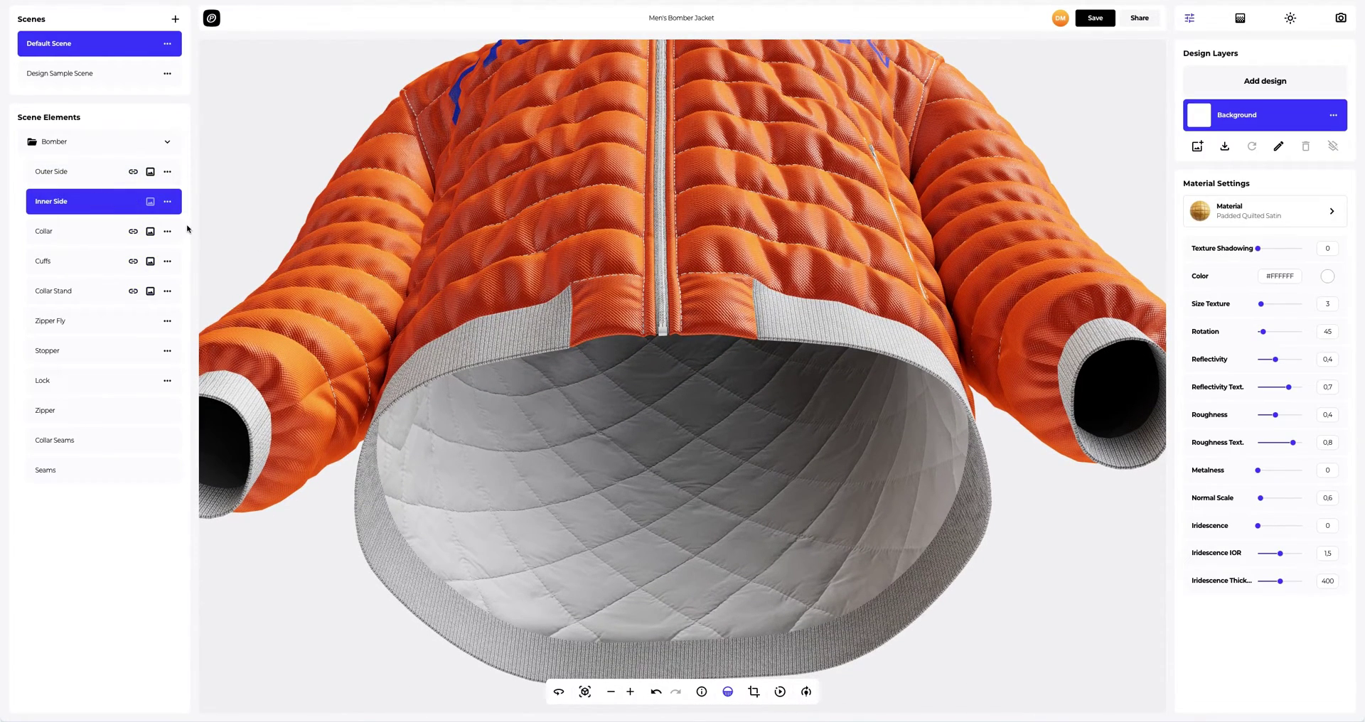
{"action": "left_click", "coordinate": [1327, 276]}
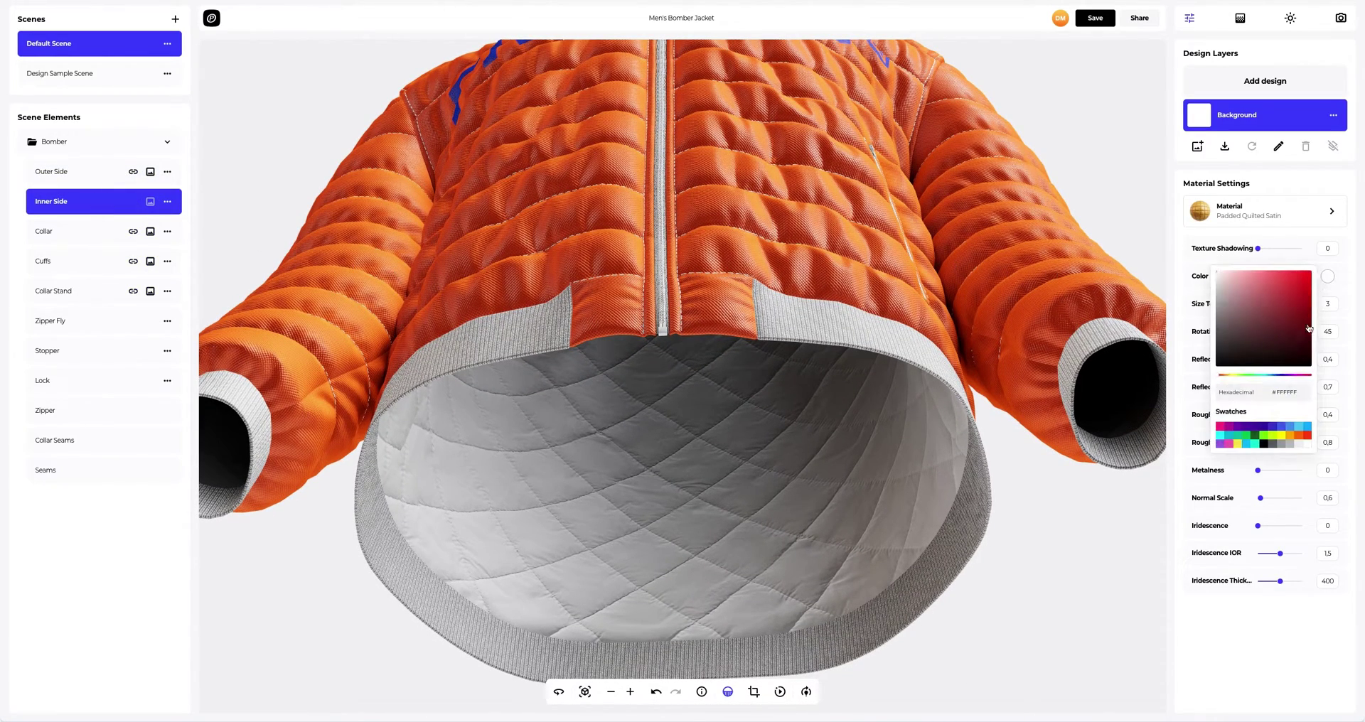
{"action": "double_click", "coordinate": [1279, 392]}
{"action": "type", "text": "3A56DE"}
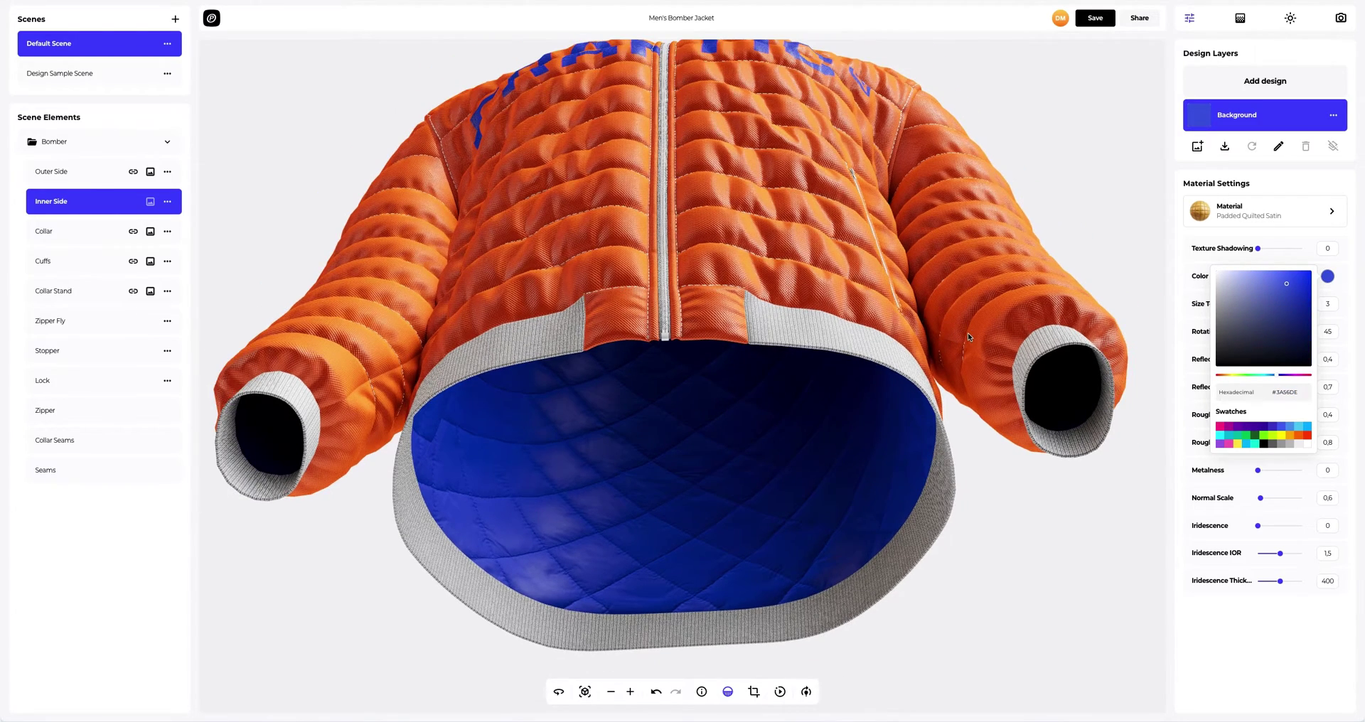
{"action": "left_click", "coordinate": [967, 334]}
Set the Collar's Background layer color to #3A56DE
{"action": "left_click_drag", "start_coordinate": [967, 334], "coordinate": [664, 287]}
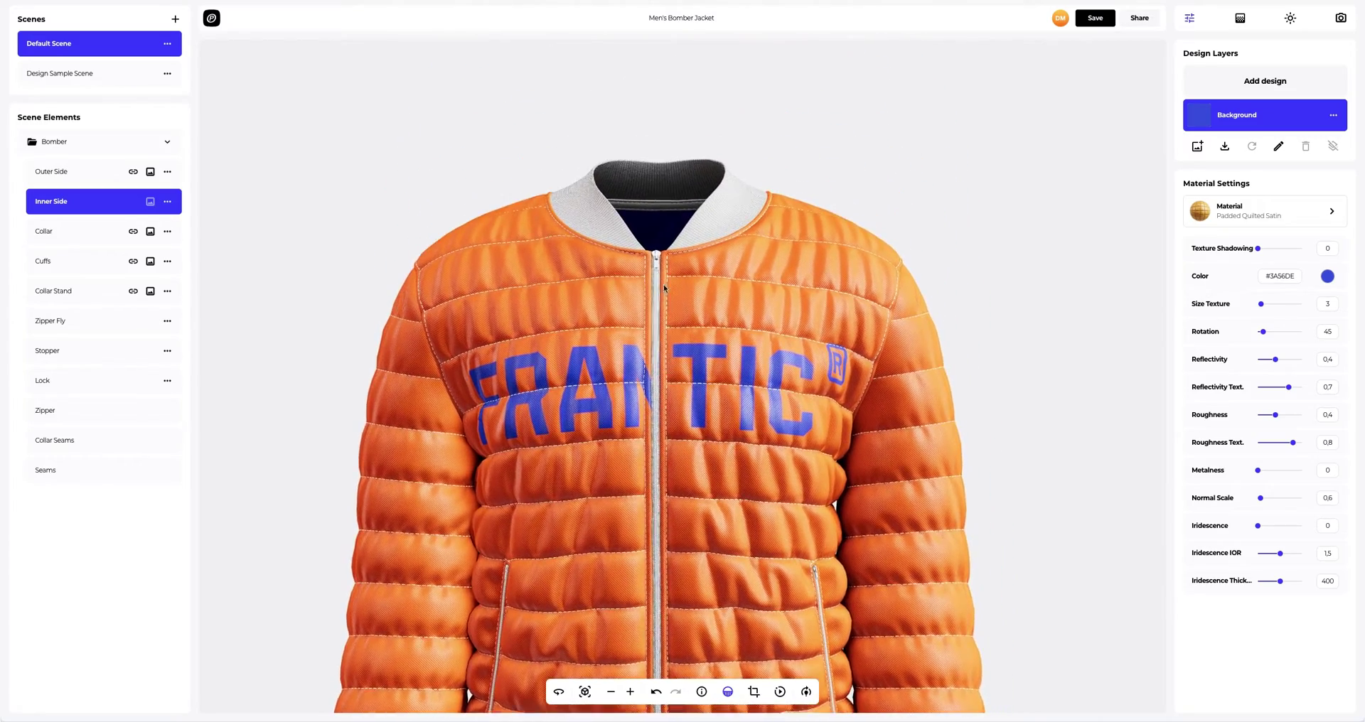
{"action": "scroll", "coordinate": [668, 298], "scroll_direction": "up", "scroll_amount": 5}
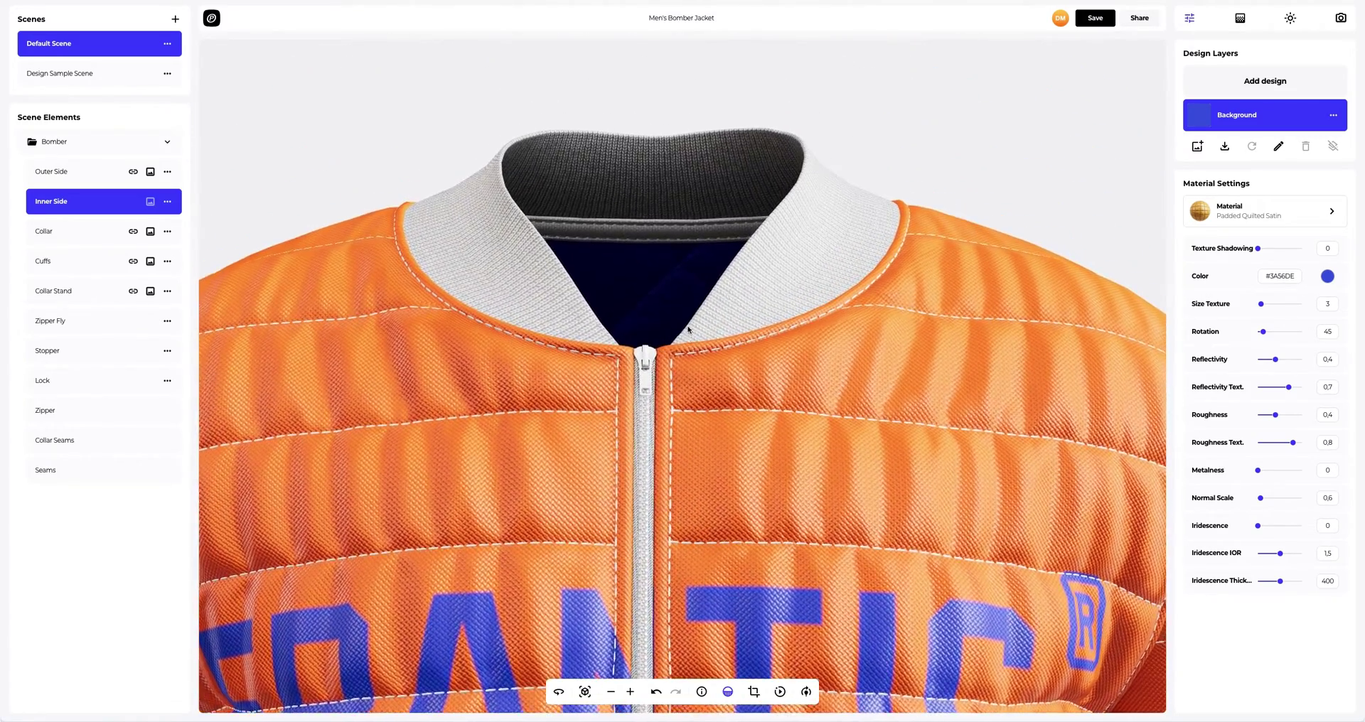
{"action": "left_click", "coordinate": [49, 232]}
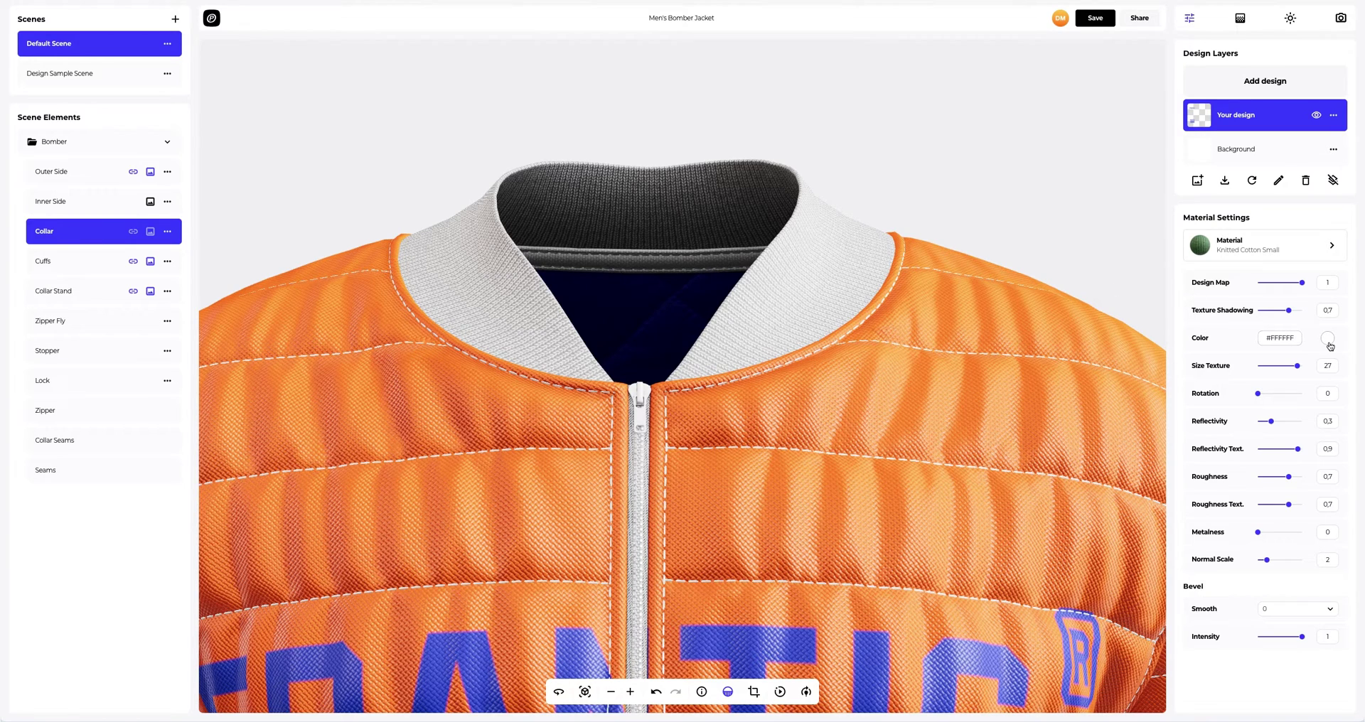
{"action": "left_click", "coordinate": [1270, 150]}
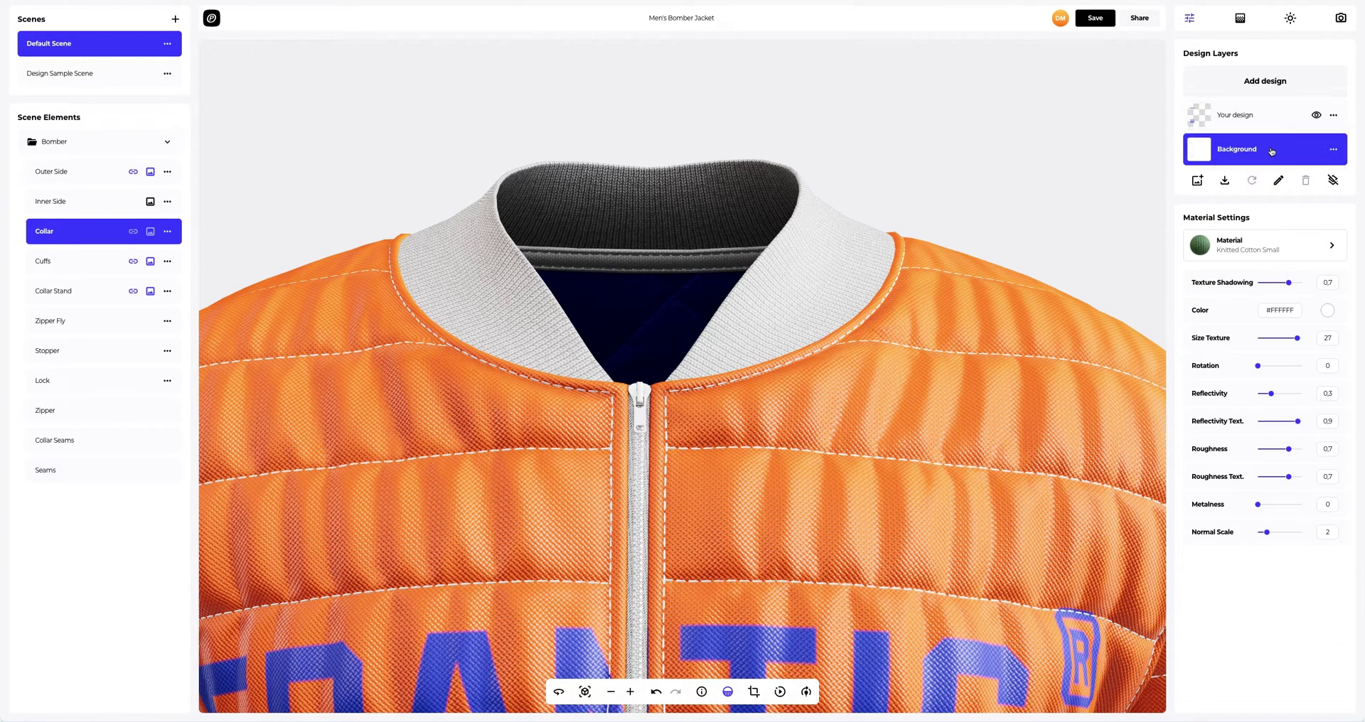
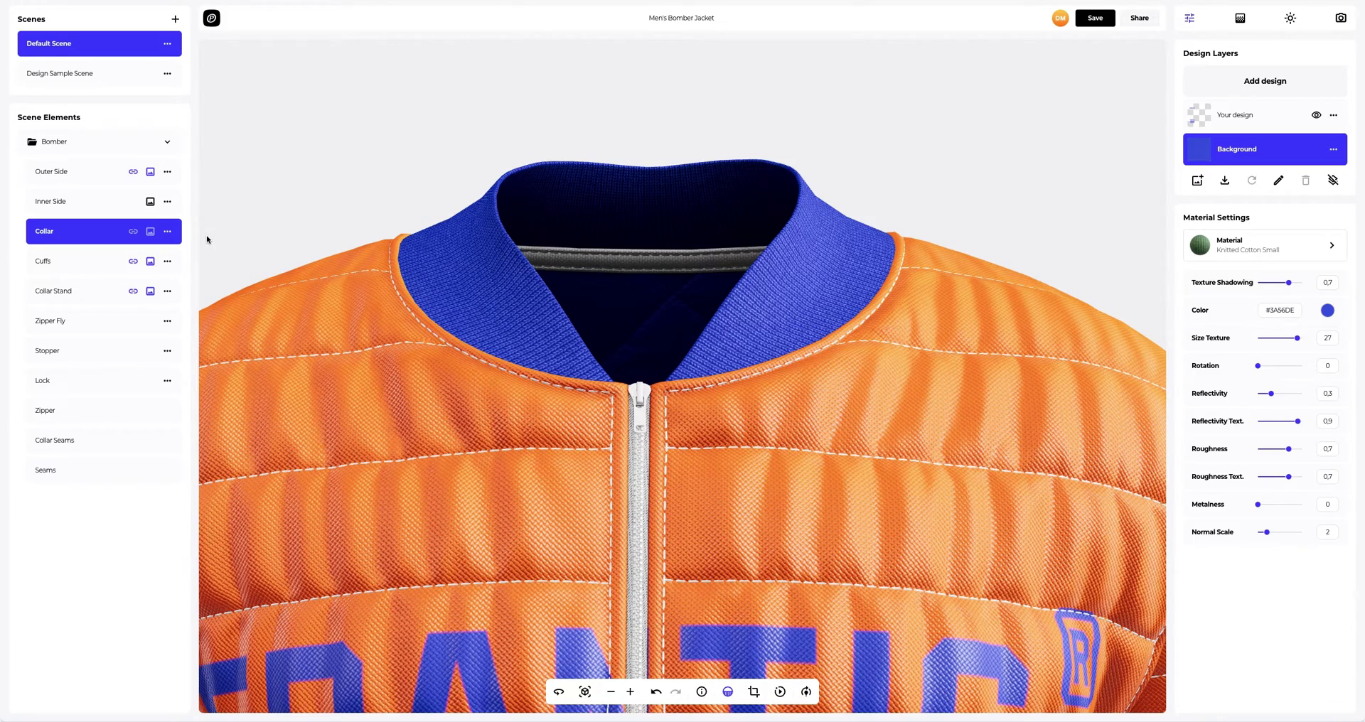
Paste the Collar's copied material onto the Background layer of the Cuffs
{"action": "scroll", "coordinate": [235, 245], "scroll_direction": "down", "scroll_amount": 5}
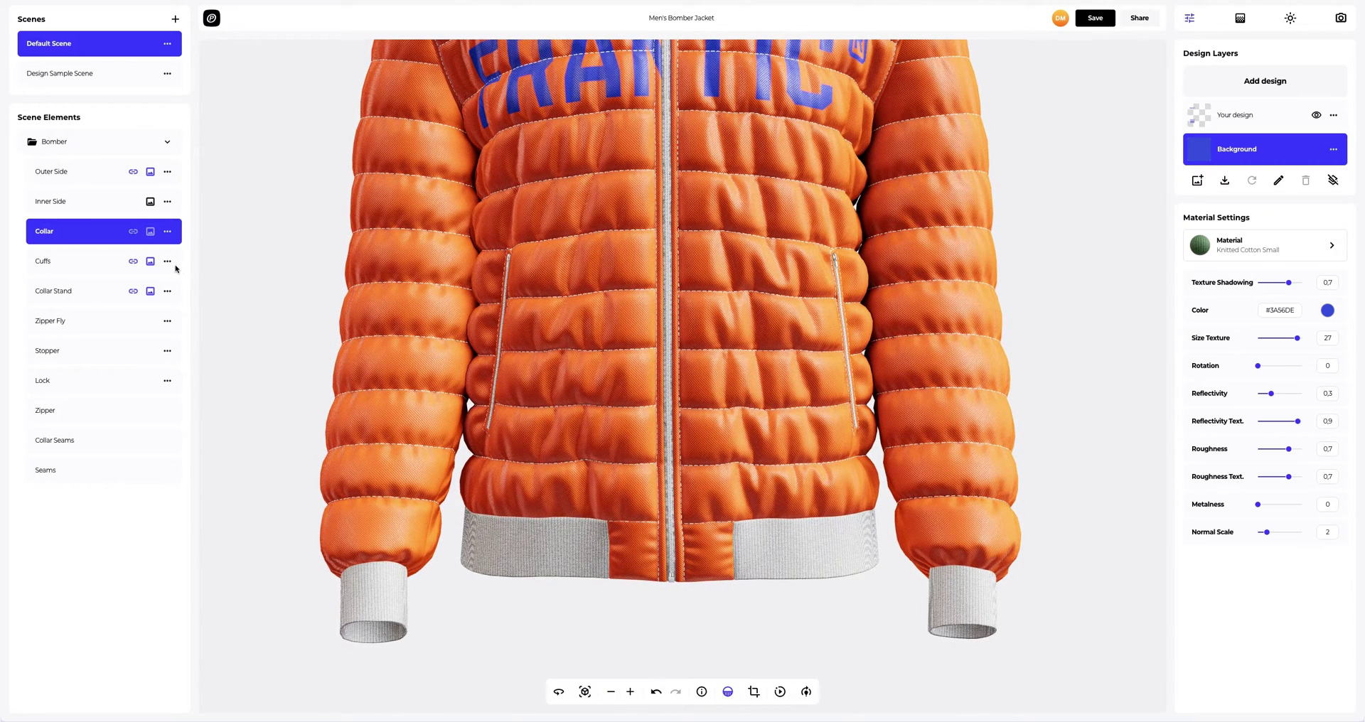
{"action": "left_click", "coordinate": [76, 263]}
{"action": "left_click", "coordinate": [167, 260]}
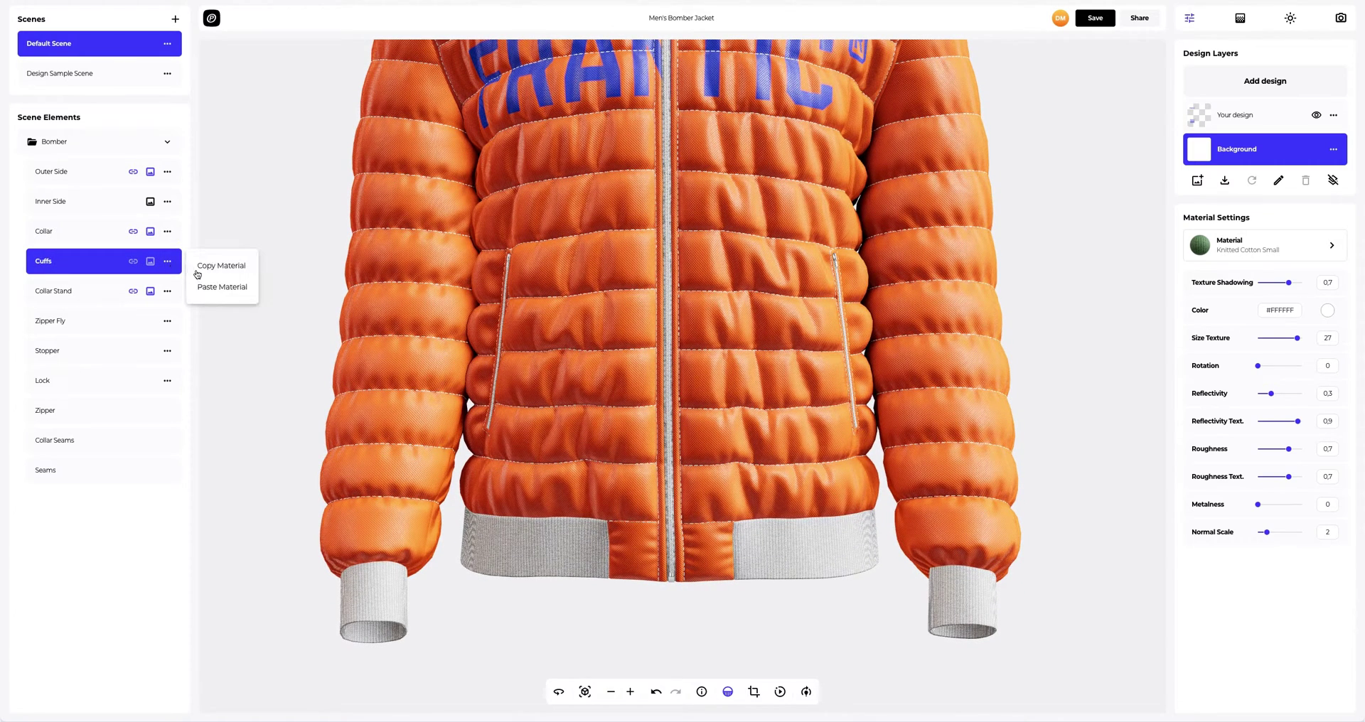
{"action": "left_click", "coordinate": [204, 287]}
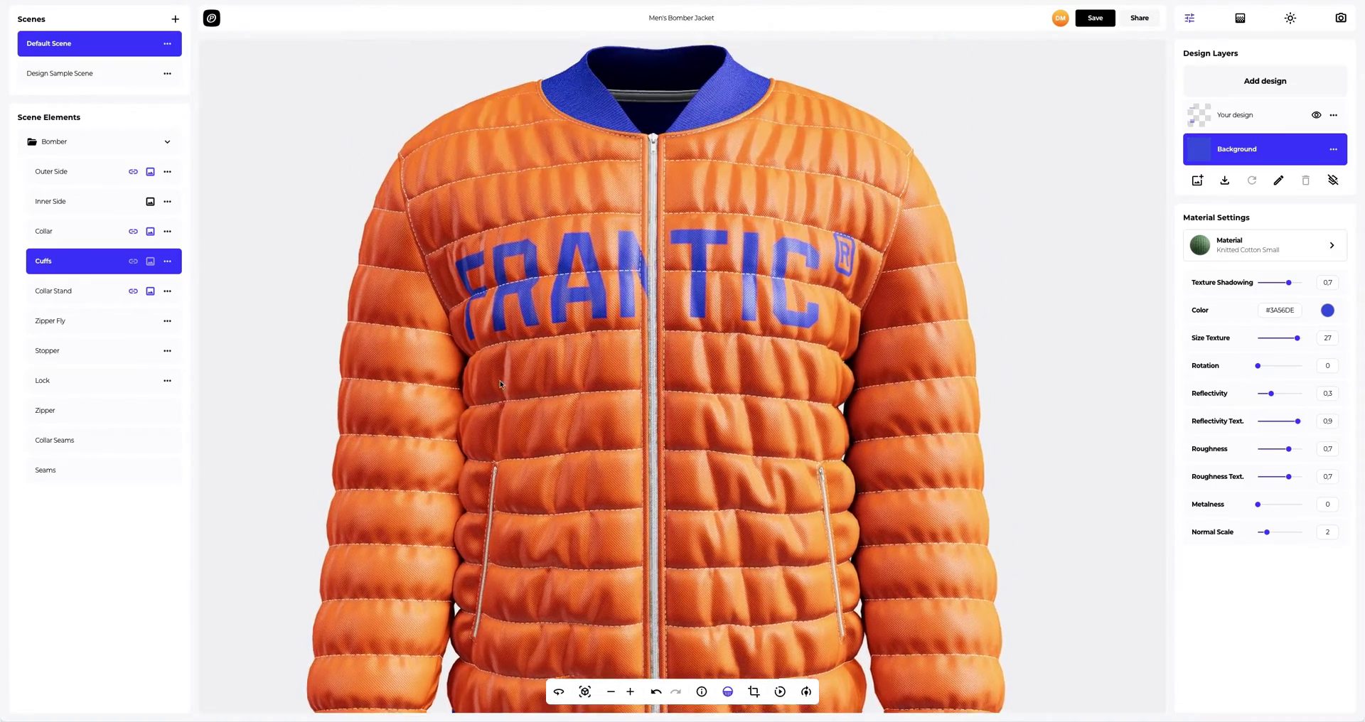
Set the Collar Stand's Background layer color to #75FF02
{"action": "scroll", "coordinate": [580, 307], "scroll_direction": "up", "scroll_amount": 5}
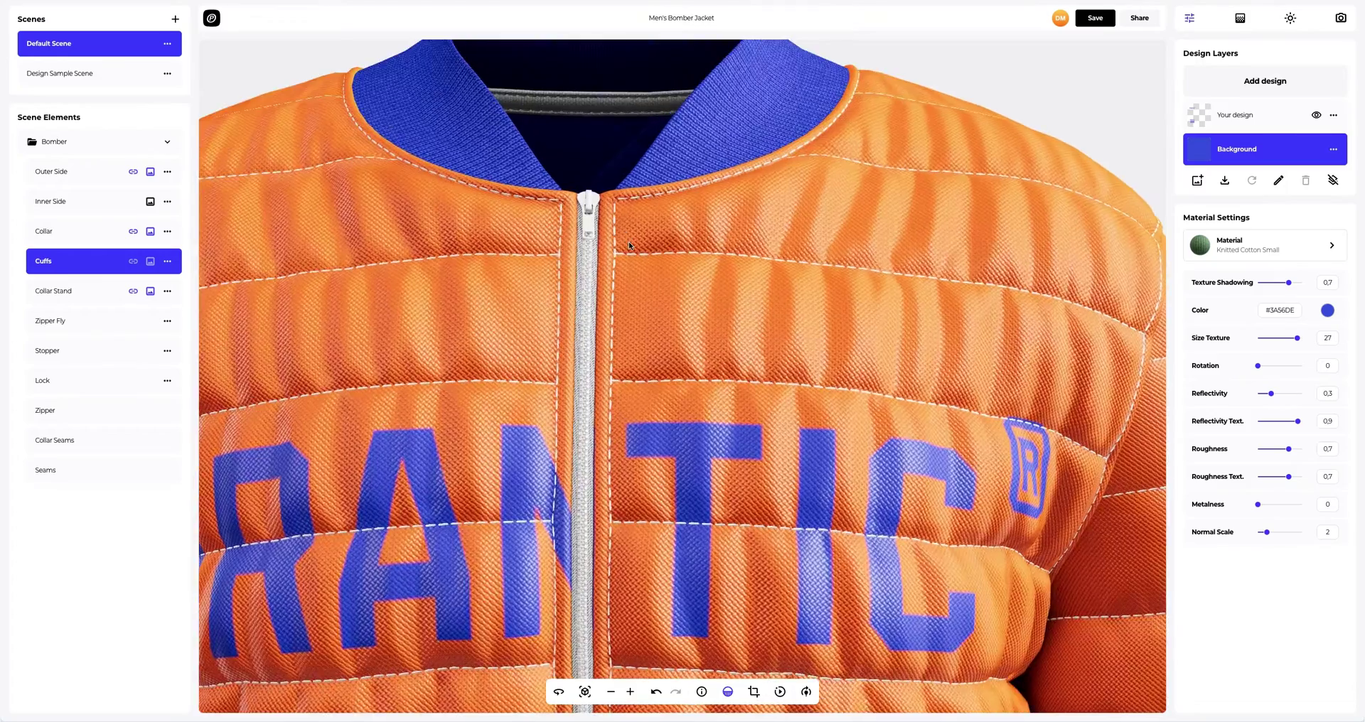
{"action": "left_click_drag", "start_coordinate": [629, 246], "coordinate": [639, 377]}
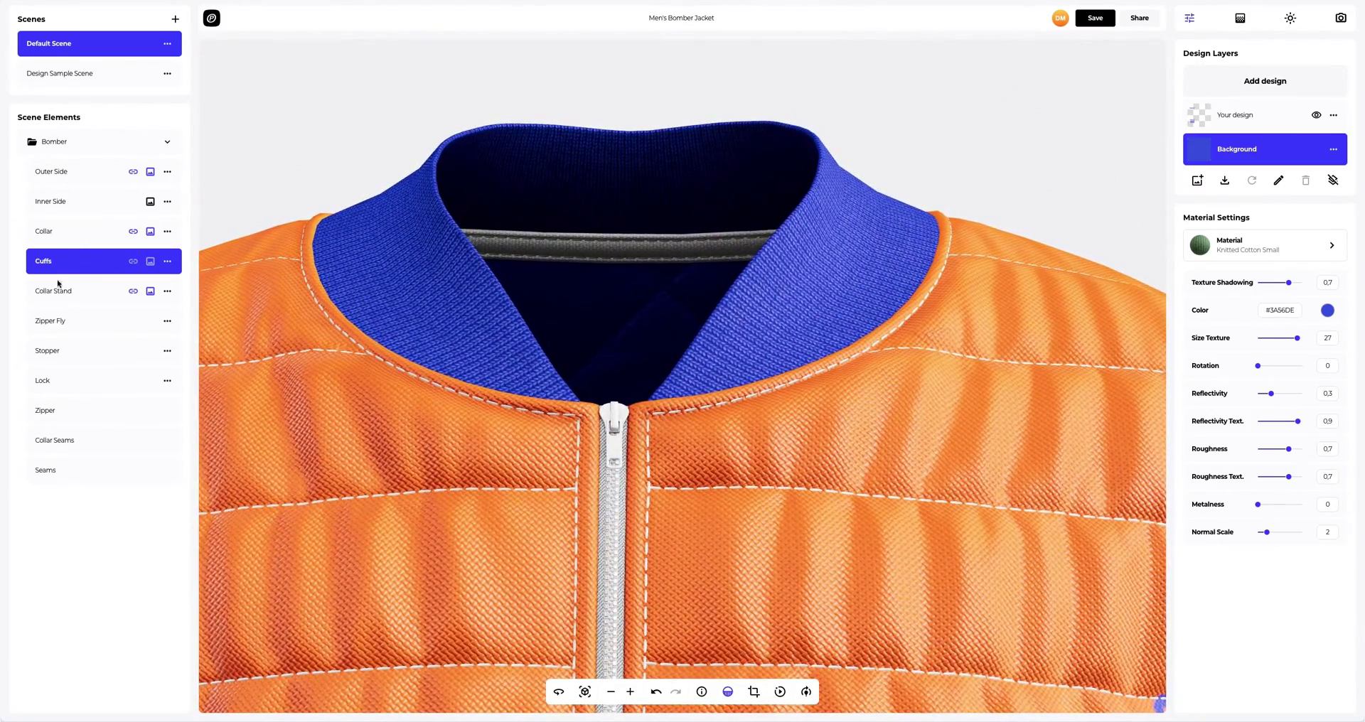
{"action": "left_click", "coordinate": [58, 293]}
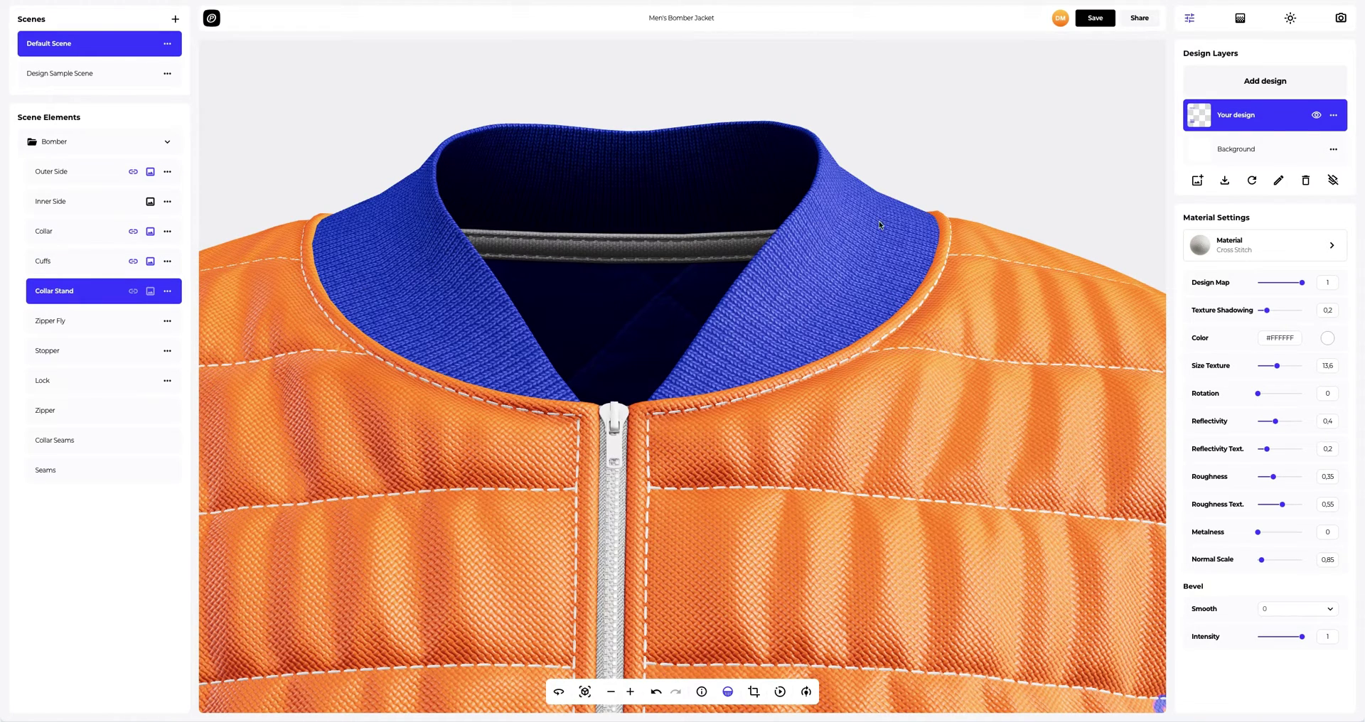
{"action": "left_click", "coordinate": [1247, 151]}
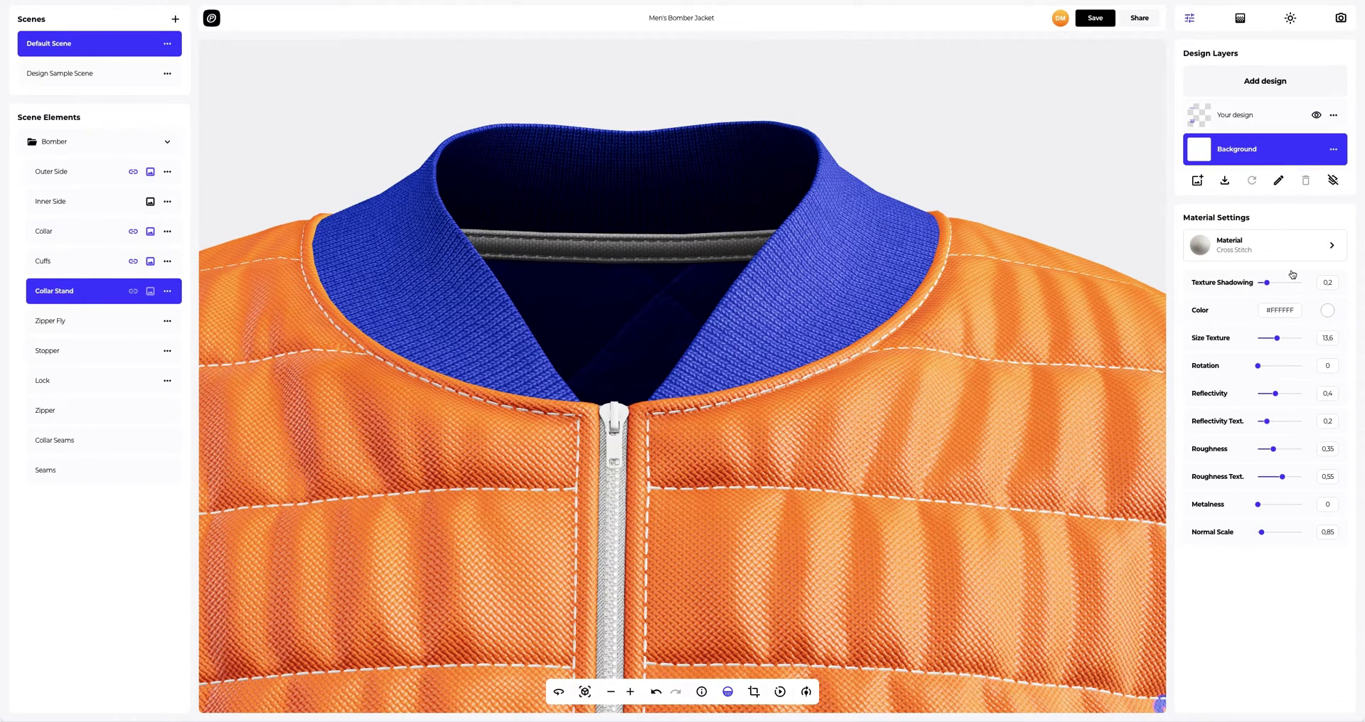
{"action": "left_click", "coordinate": [1327, 310]}
{"action": "left_click", "coordinate": [1264, 428]}
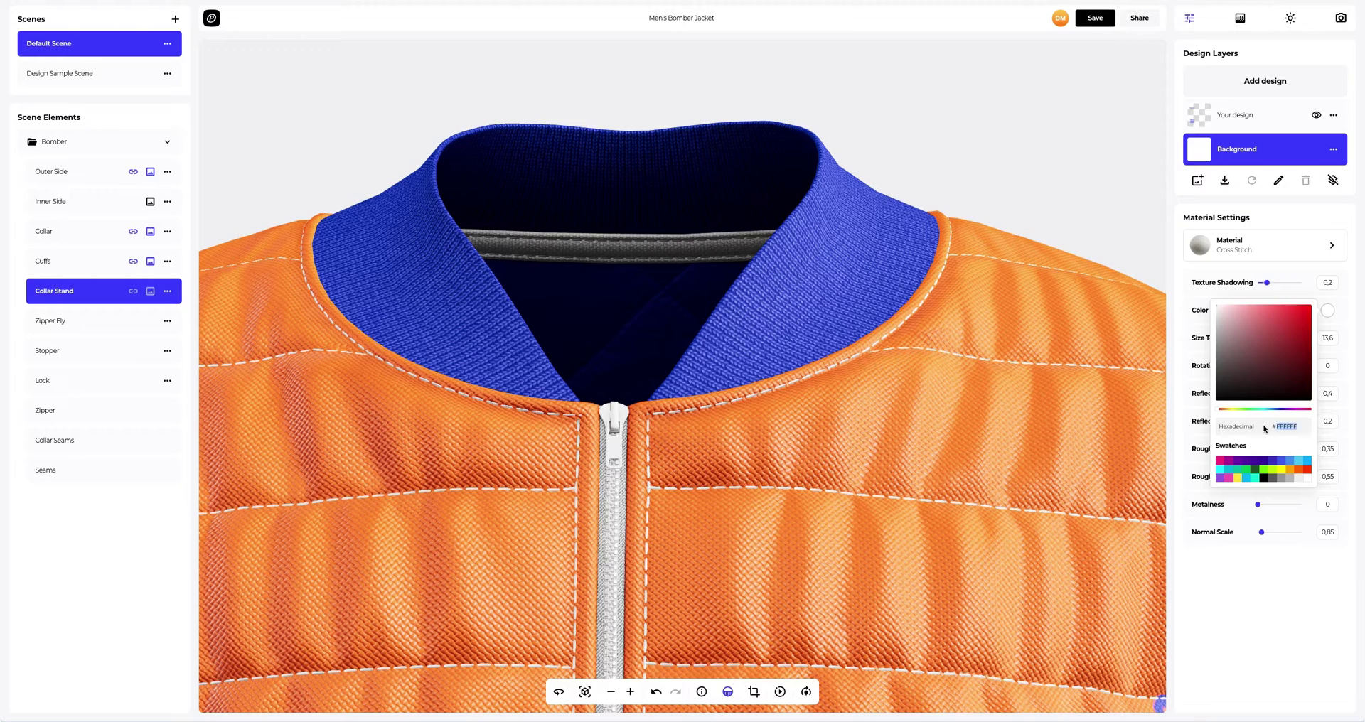
{"action": "type", "text": "75FF02"}
{"action": "left_click", "coordinate": [1181, 420]}
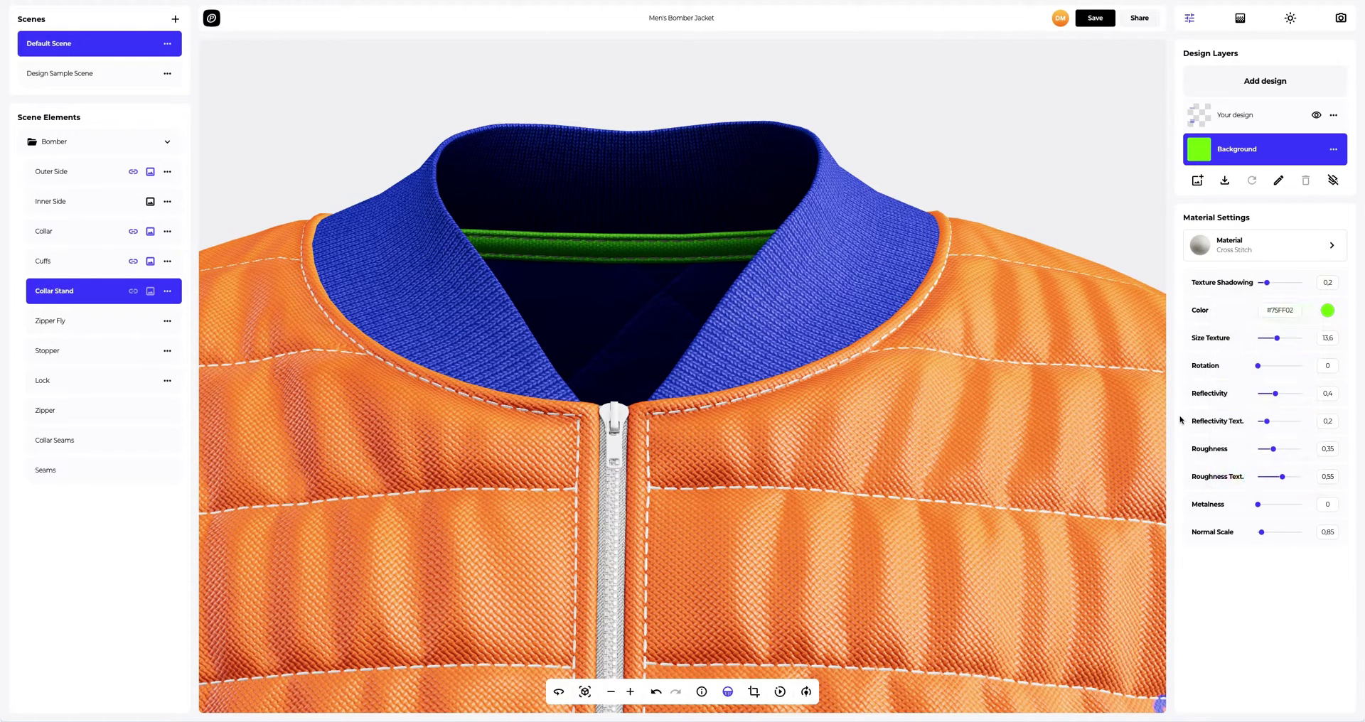
Set the color of the Zipper Fly material to #3A56DE
{"action": "left_click", "coordinate": [59, 316]}
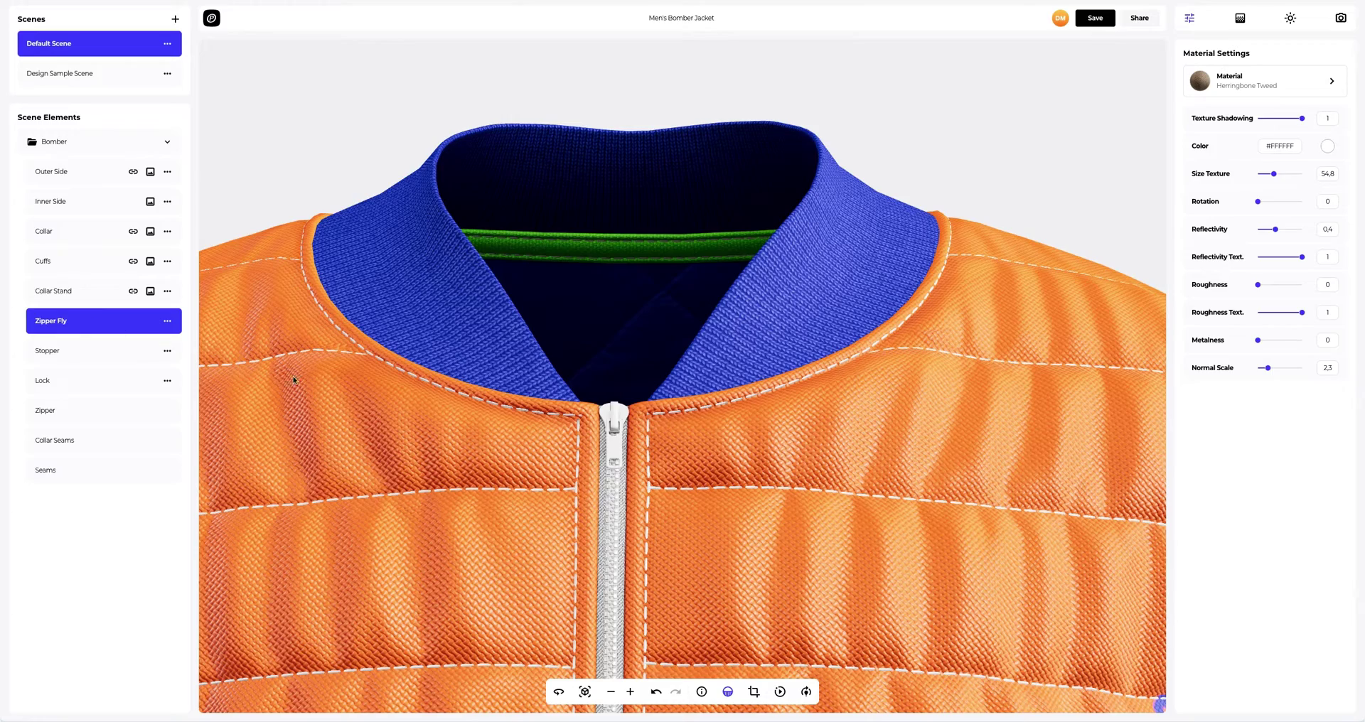
{"action": "scroll", "coordinate": [396, 394], "scroll_direction": "down", "scroll_amount": 5}
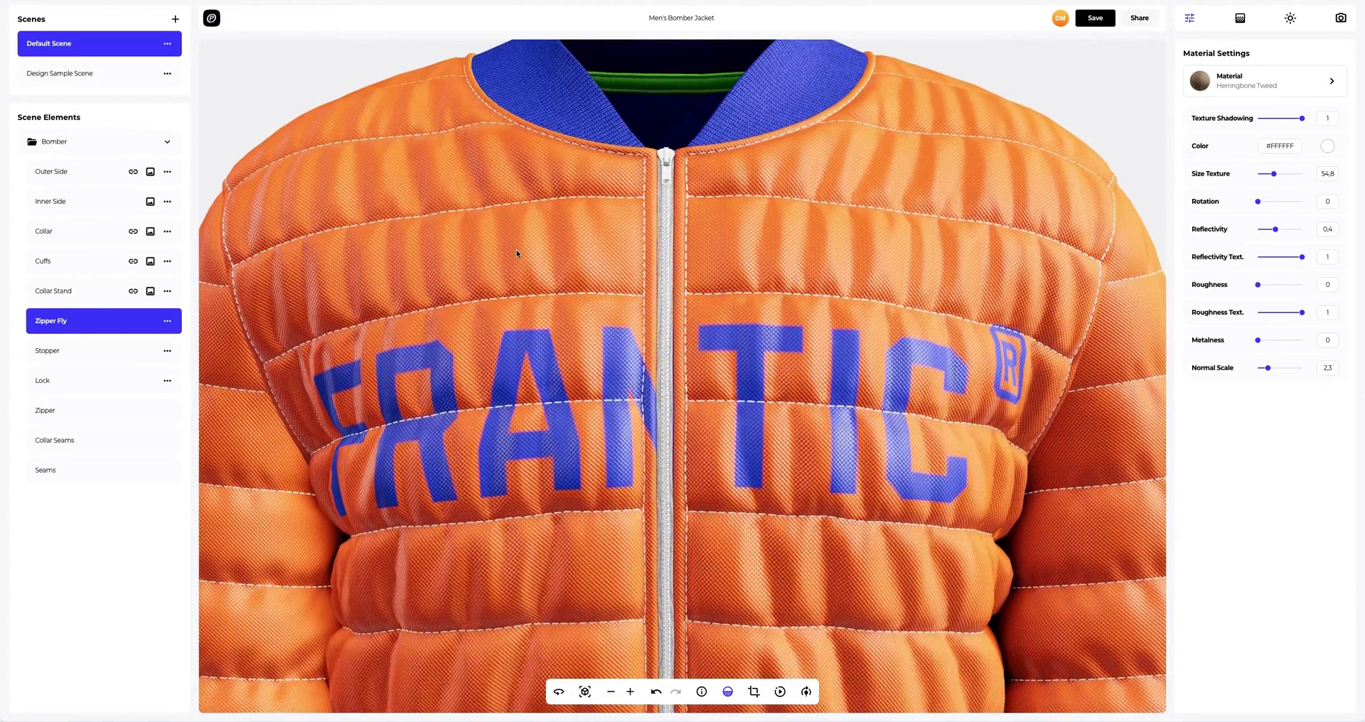
{"action": "scroll", "coordinate": [519, 258], "scroll_direction": "down", "scroll_amount": 5}
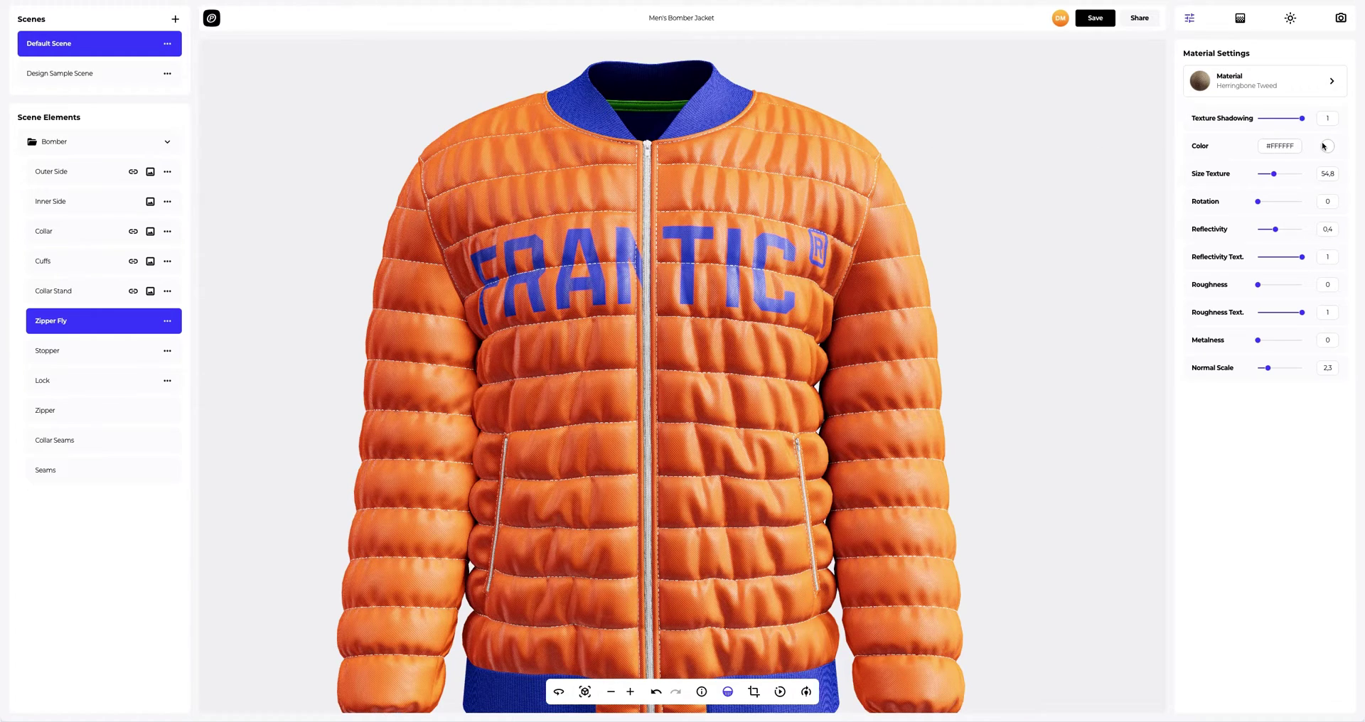
{"action": "left_click", "coordinate": [1325, 146]}
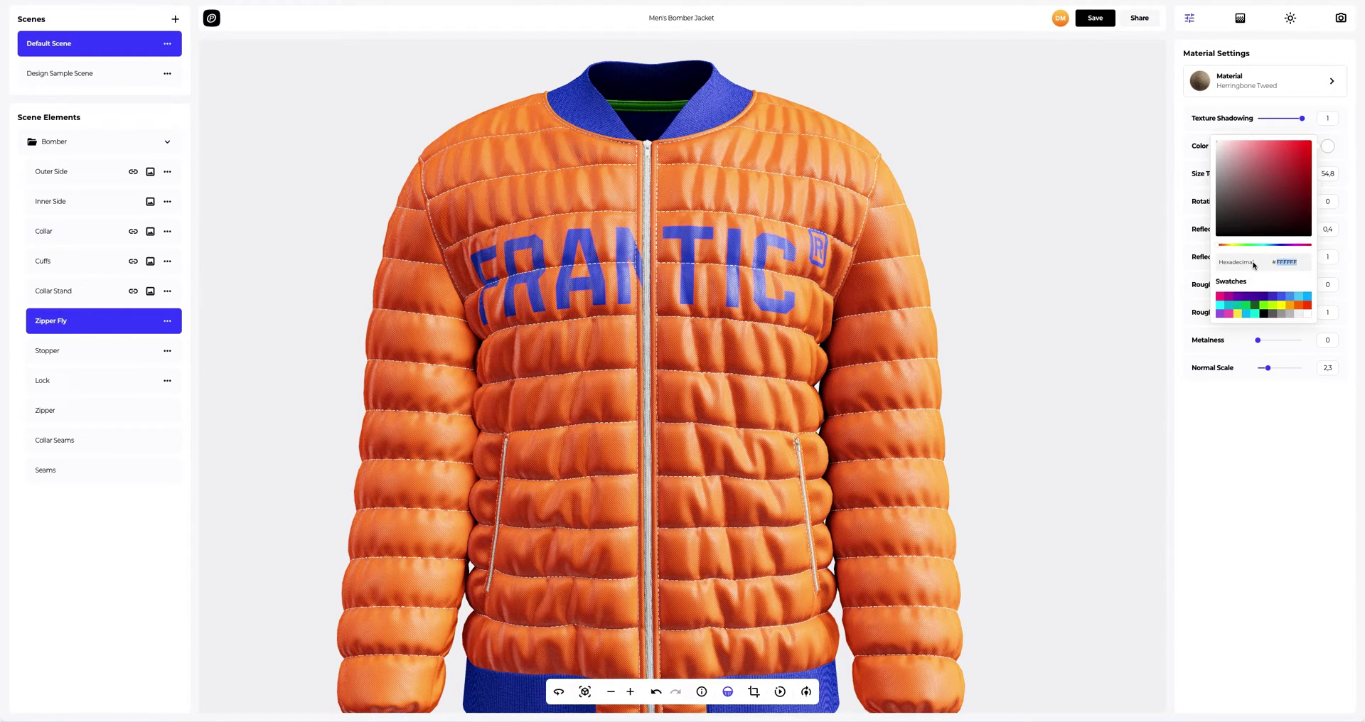
{"action": "type", "text": "3A56DE"}
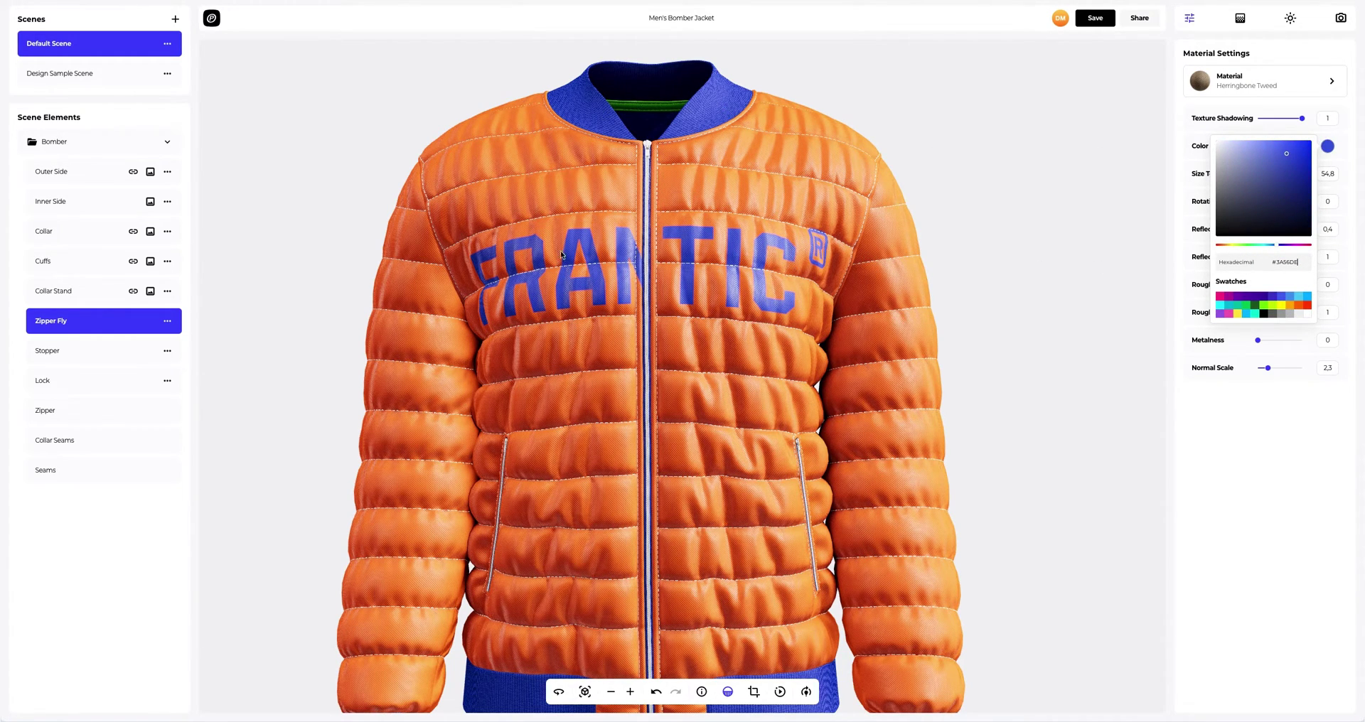
Set the color of the zipper's Stopper material to #3A56DE
{"action": "left_click", "coordinate": [98, 351]}
{"action": "mouse_move", "coordinate": [618, 444]}
{"action": "left_mouse_down"}
{"action": "mouse_move", "coordinate": [632, 396]}
{"action": "mouse_move", "coordinate": [638, 430]}
{"action": "left_mouse_up"}
{"action": "scroll", "coordinate": [638, 429], "scroll_direction": "up", "scroll_amount": 10}
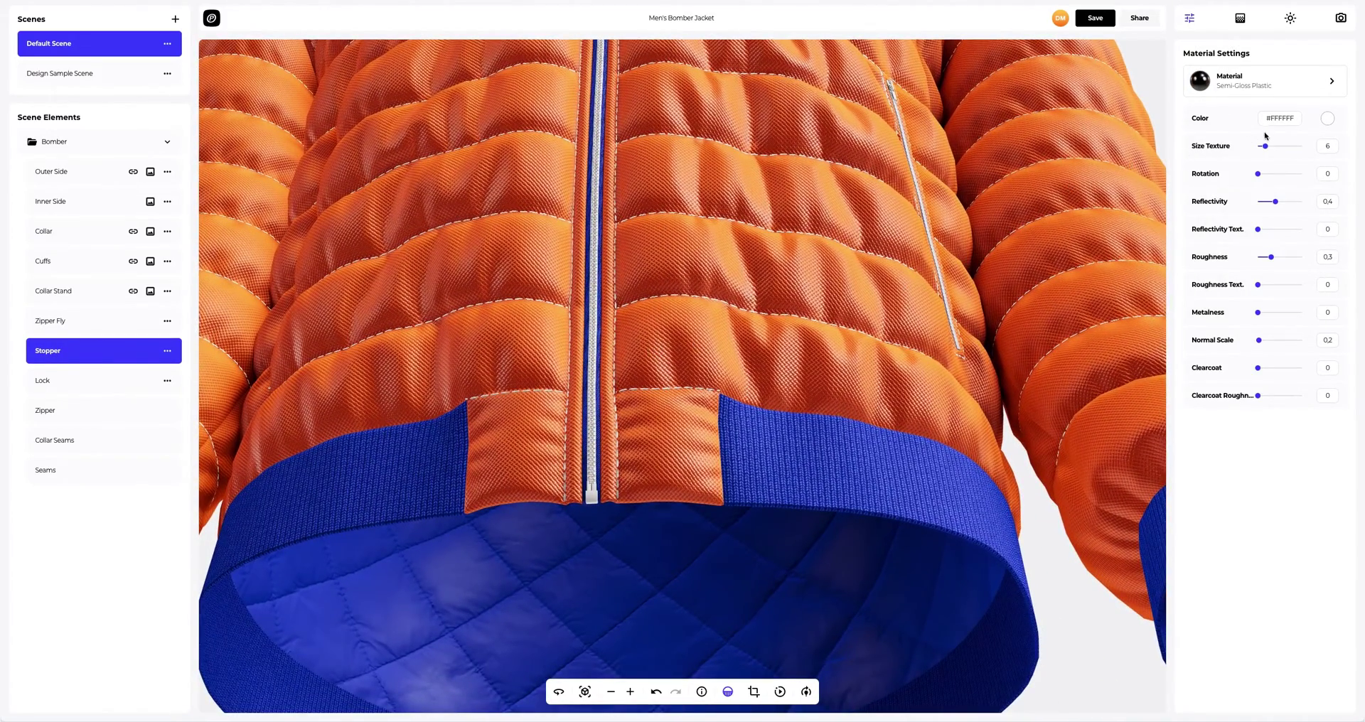
{"action": "left_click", "coordinate": [1325, 119]}
{"action": "left_click_drag", "start_coordinate": [1297, 234], "coordinate": [1249, 237]}
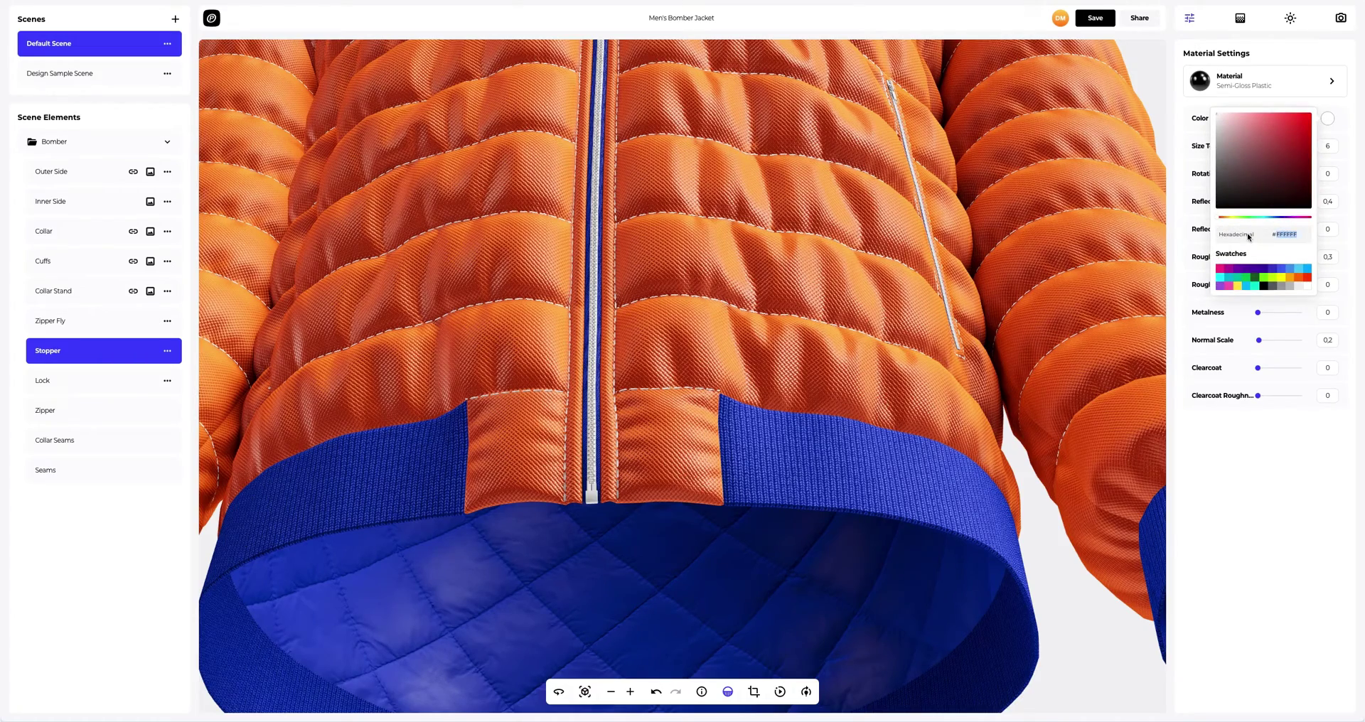
{"action": "type", "text": "3A56DE"}
{"action": "left_click", "coordinate": [715, 265]}
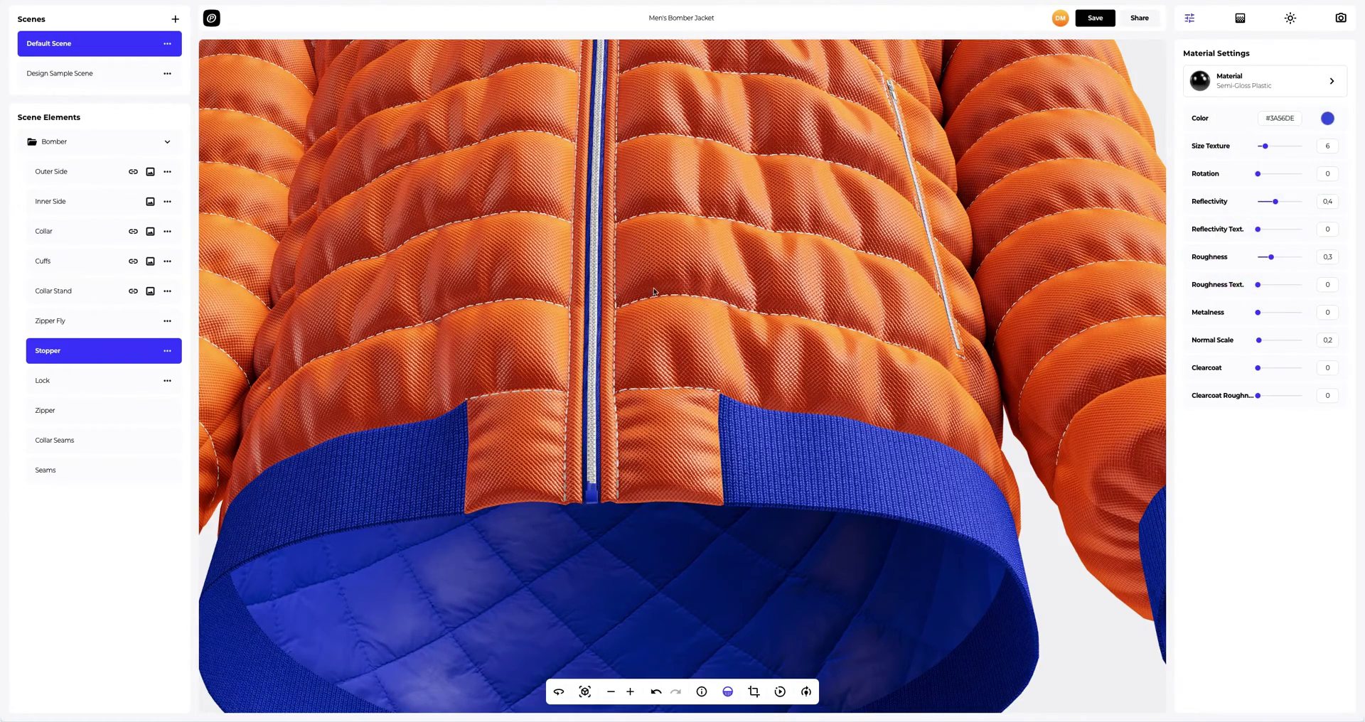
Set the color of the zipper's Lock material to #3A56DE
{"action": "left_click_drag", "start_coordinate": [652, 270], "coordinate": [661, 426]}
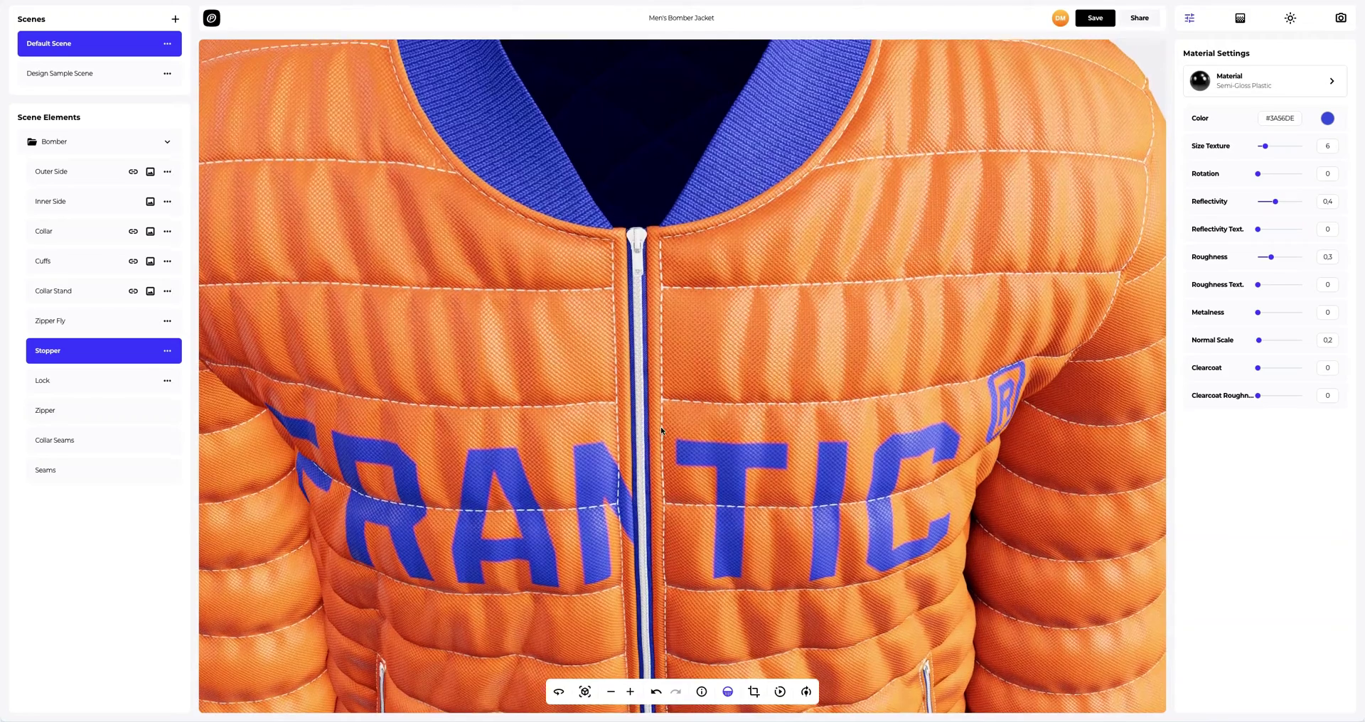
{"action": "left_click", "coordinate": [50, 382]}
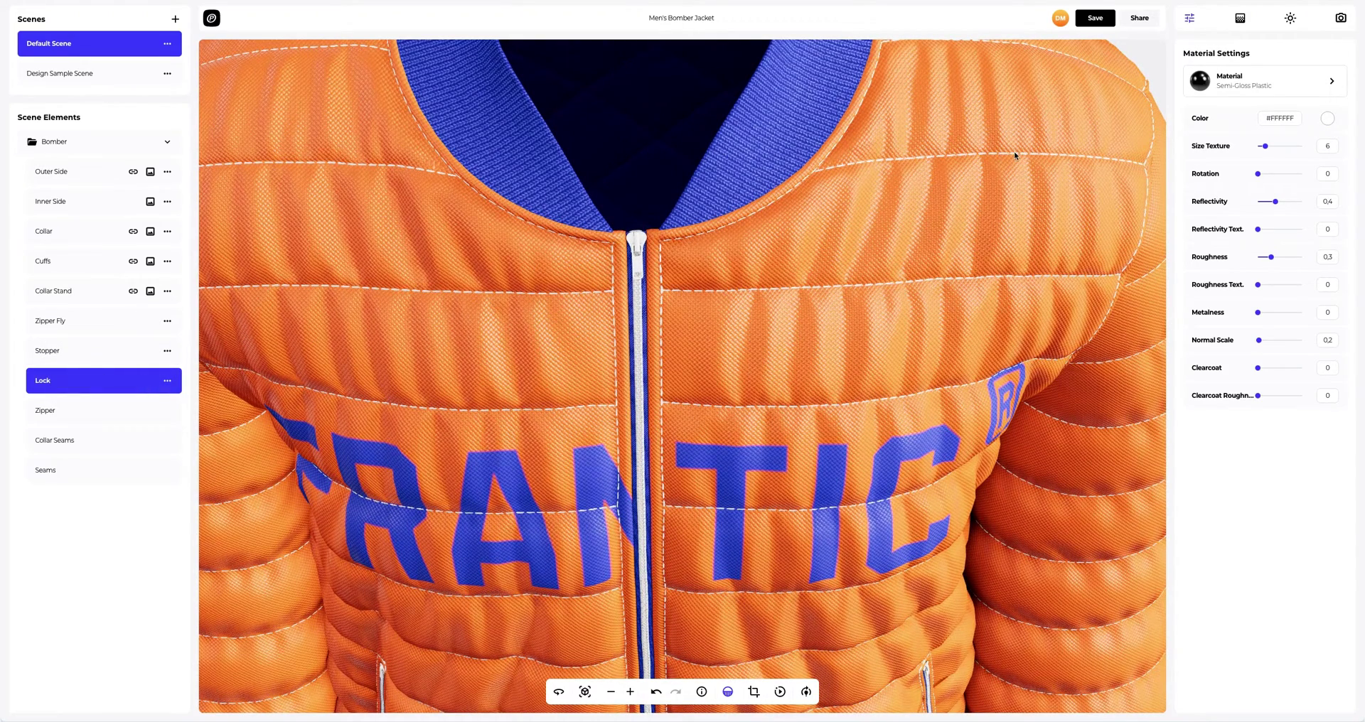
{"action": "left_click", "coordinate": [1327, 118]}
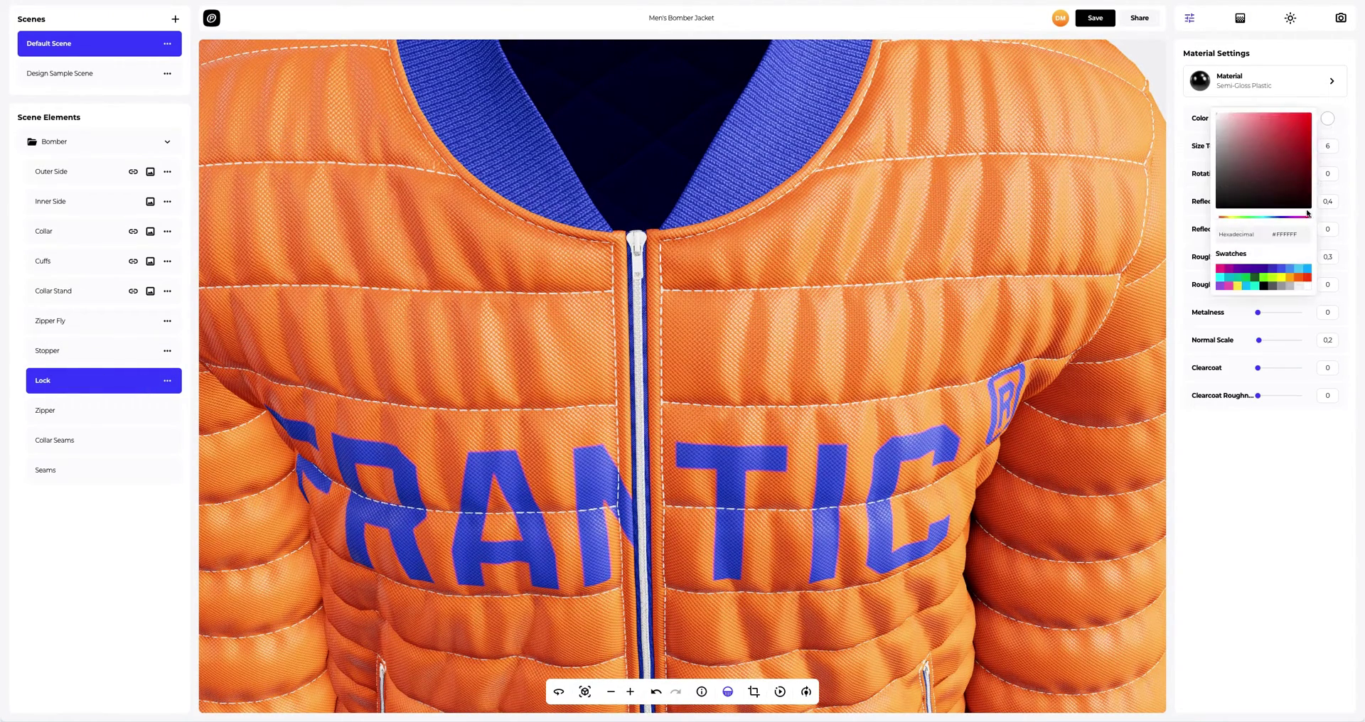
{"action": "double_click", "coordinate": [1275, 231]}
{"action": "type", "text": "3A56DE"}
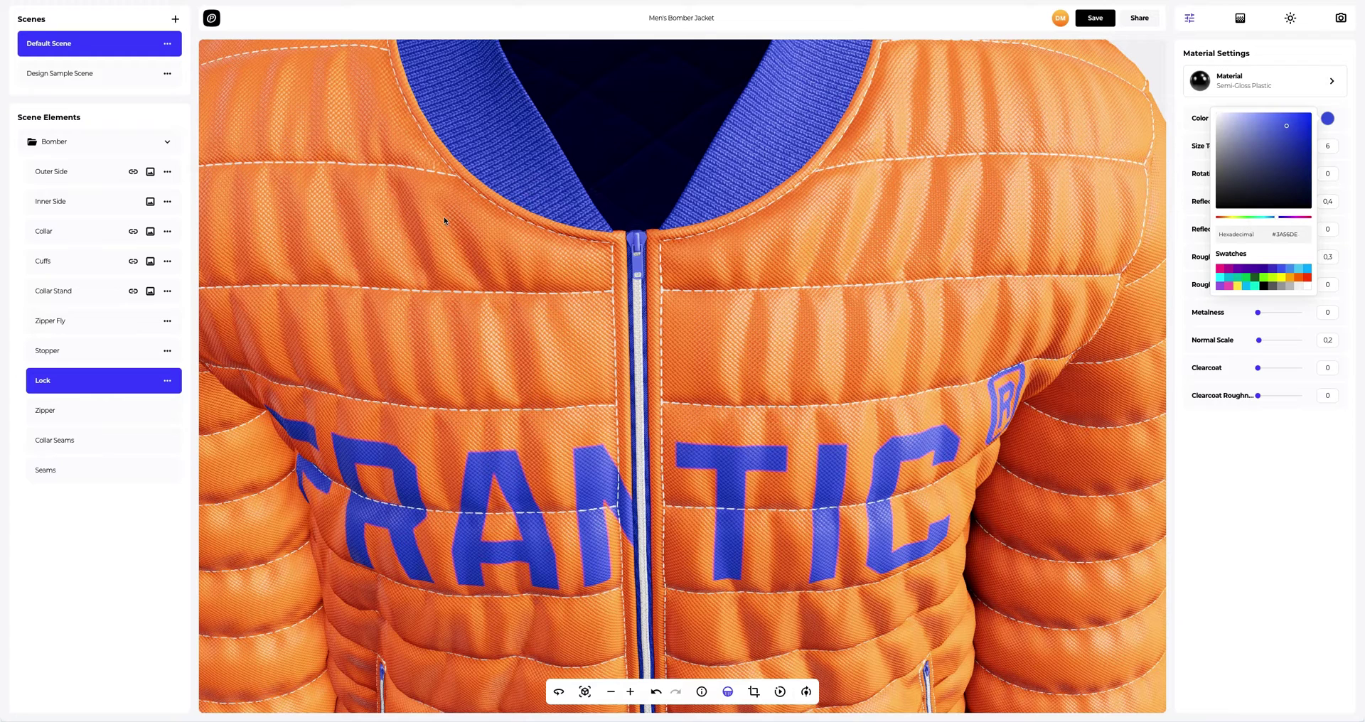
Set the Zipper color to #3A56DE and inspect the jacket's front closure up to the collar
{"action": "left_click", "coordinate": [73, 410]}
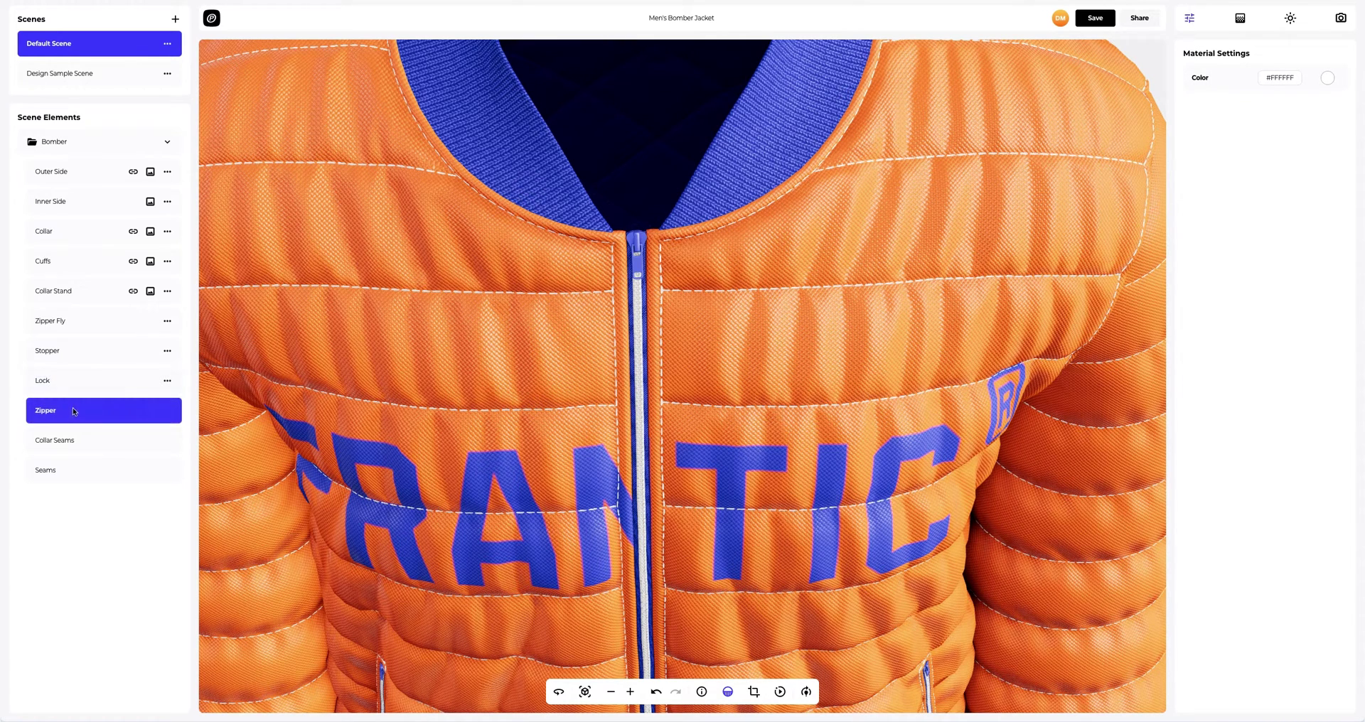
{"action": "left_click", "coordinate": [1327, 78]}
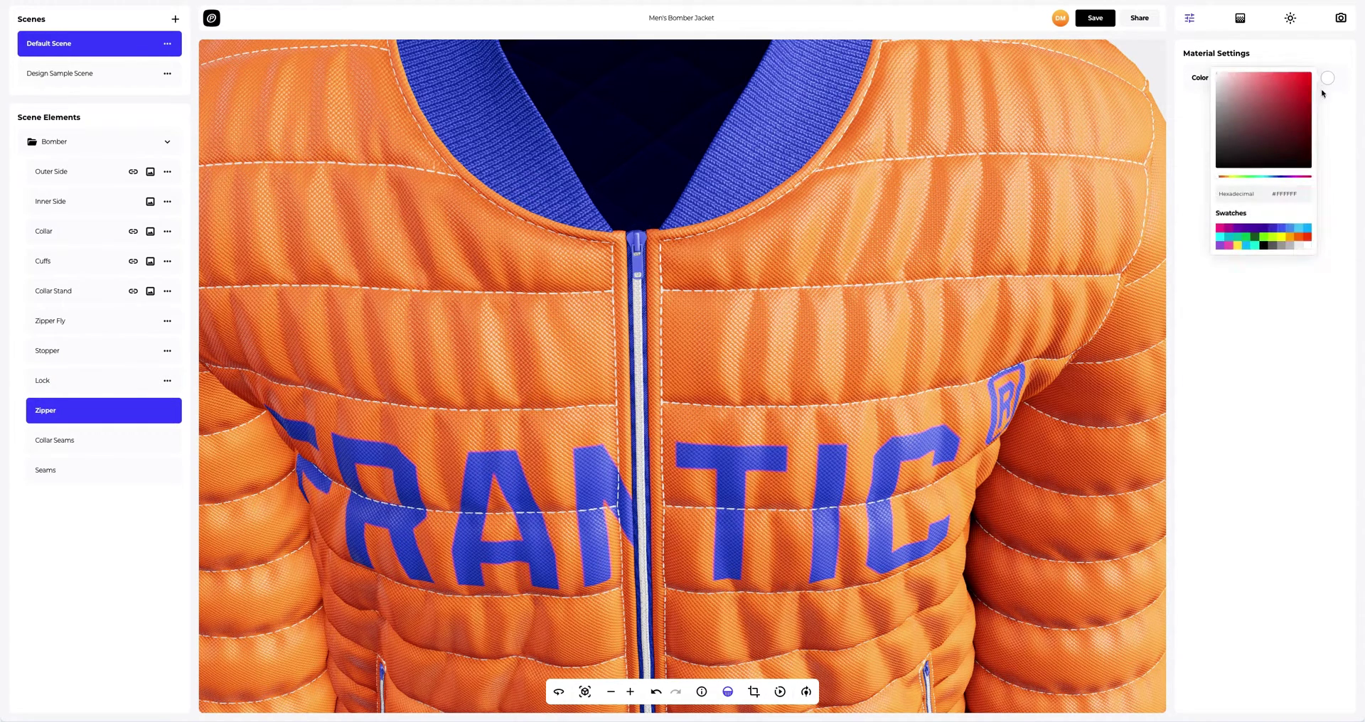
{"action": "double_click", "coordinate": [1264, 197]}
{"action": "type", "text": "3A56DE"}
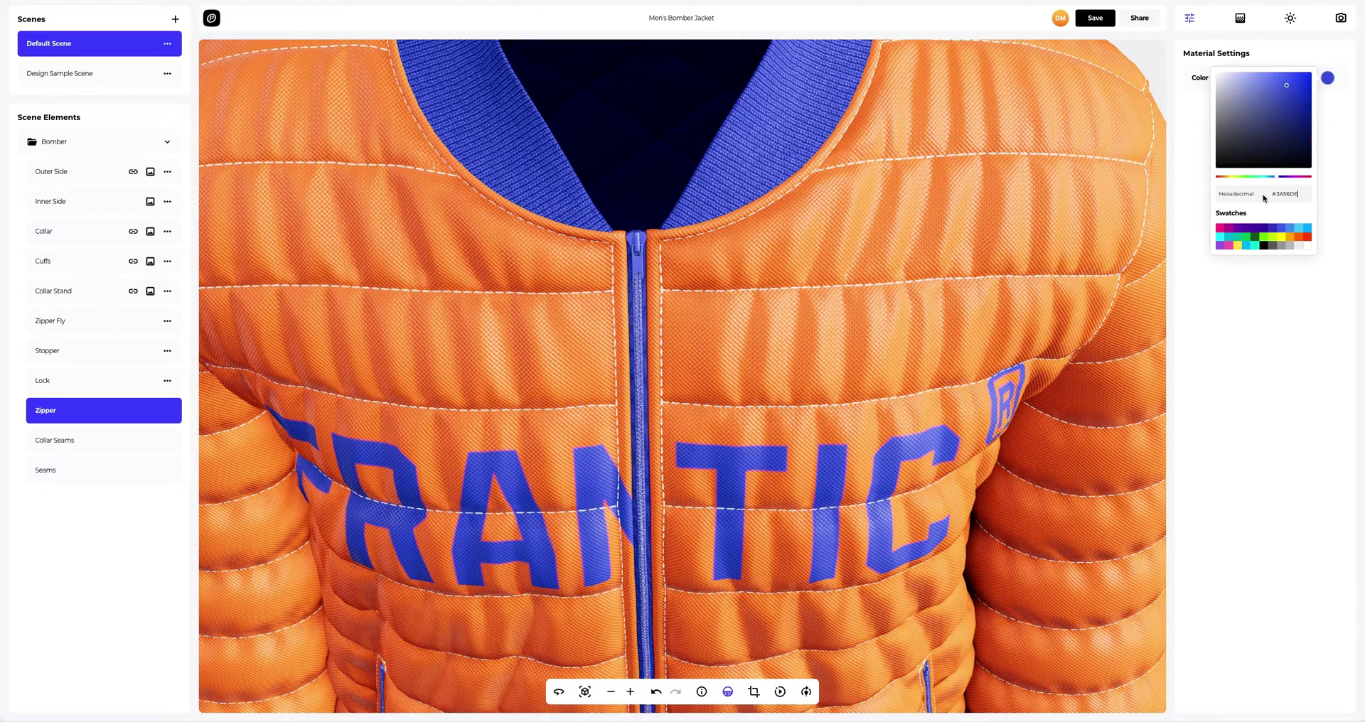
{"action": "left_click_drag", "start_coordinate": [671, 308], "coordinate": [676, 327]}
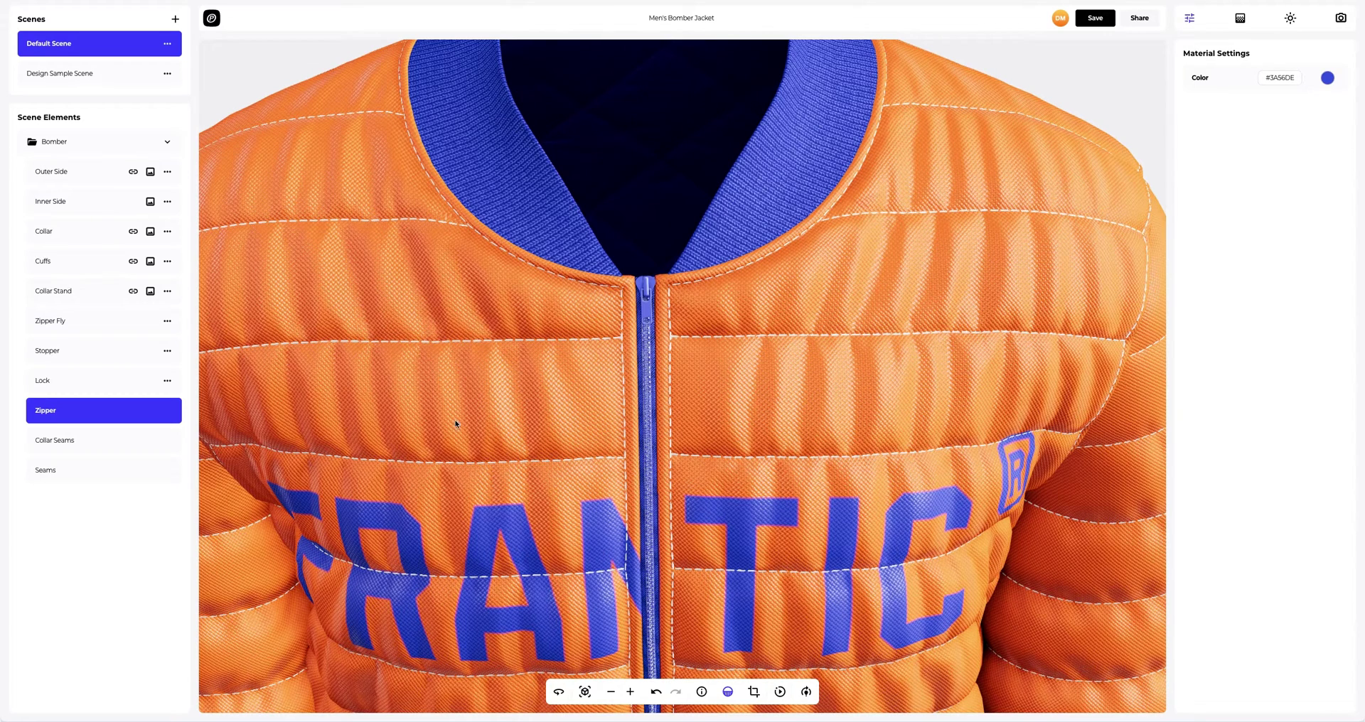
Set the color of the jacket's Seams to #3A56DE
{"action": "left_click", "coordinate": [100, 462]}
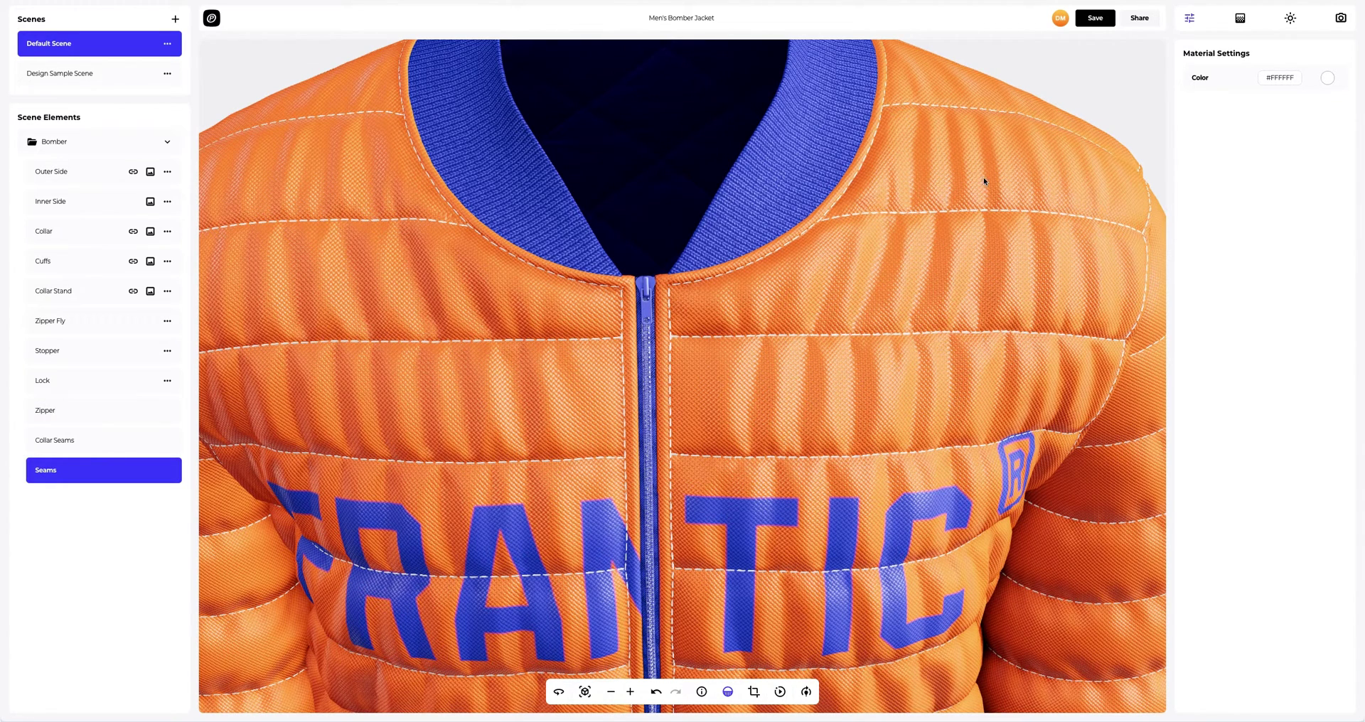
{"action": "left_click", "coordinate": [1326, 78]}
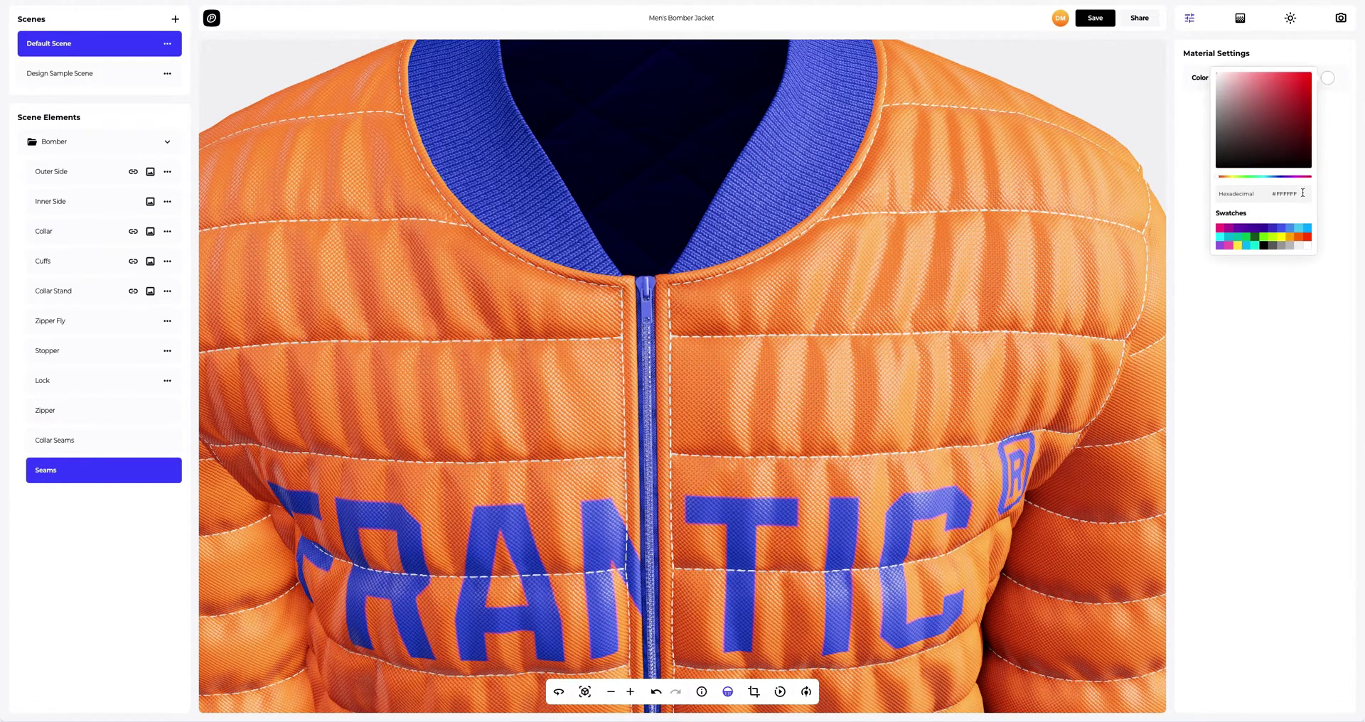
{"action": "left_click_drag", "start_coordinate": [1302, 192], "coordinate": [1247, 195]}
{"action": "type", "text": "3A56DE"}
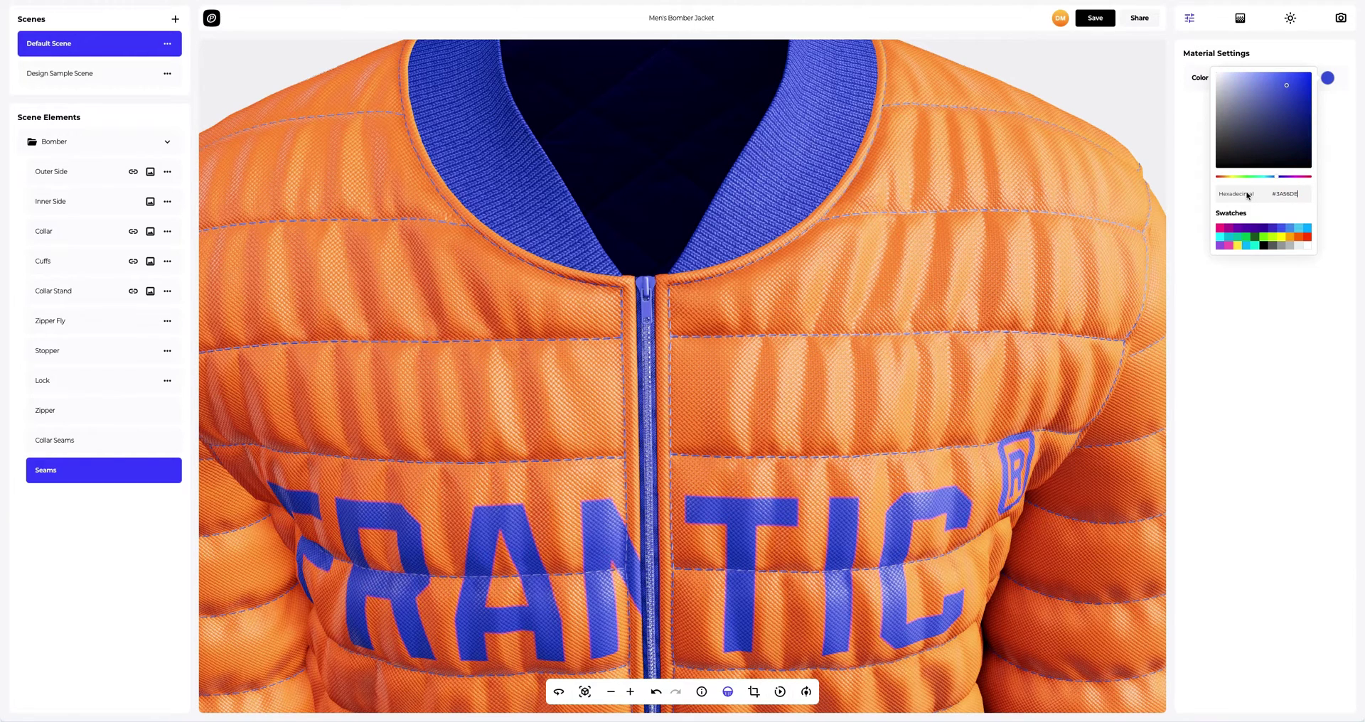
{"action": "left_click", "coordinate": [975, 249]}
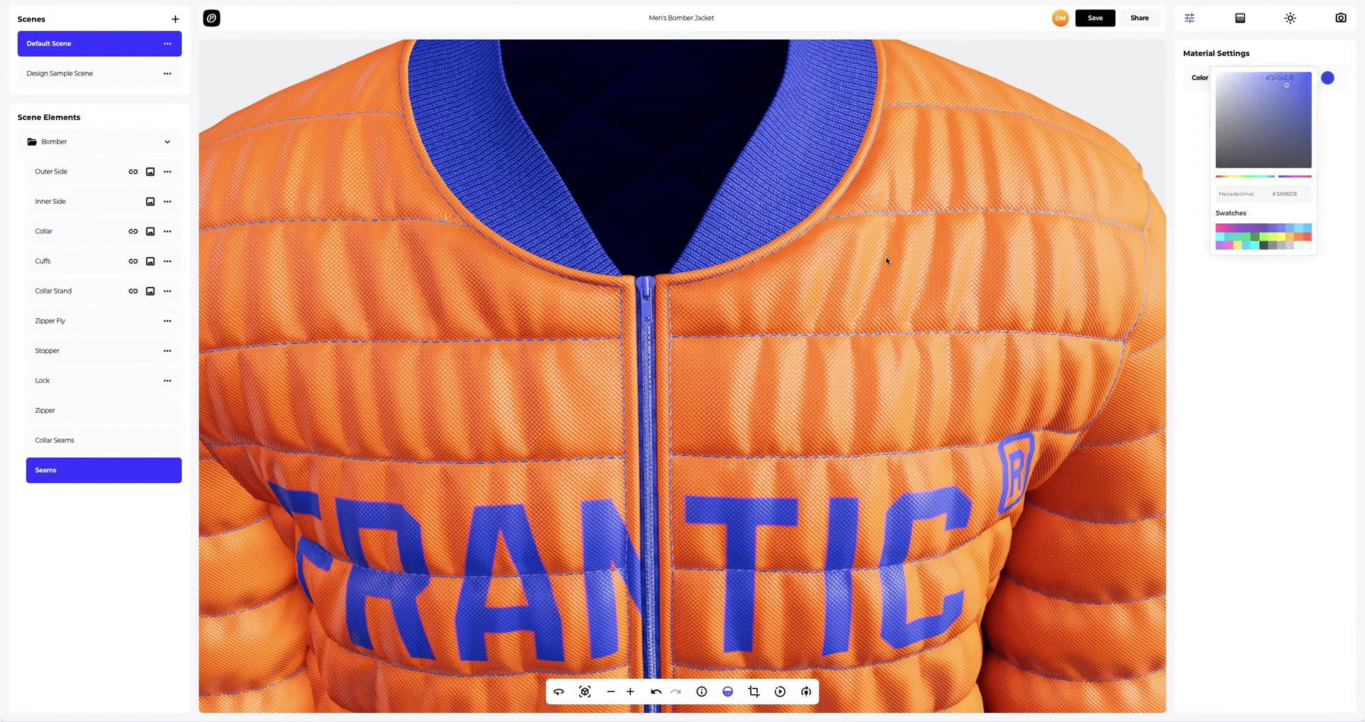
{"action": "left_click", "coordinate": [585, 692]}
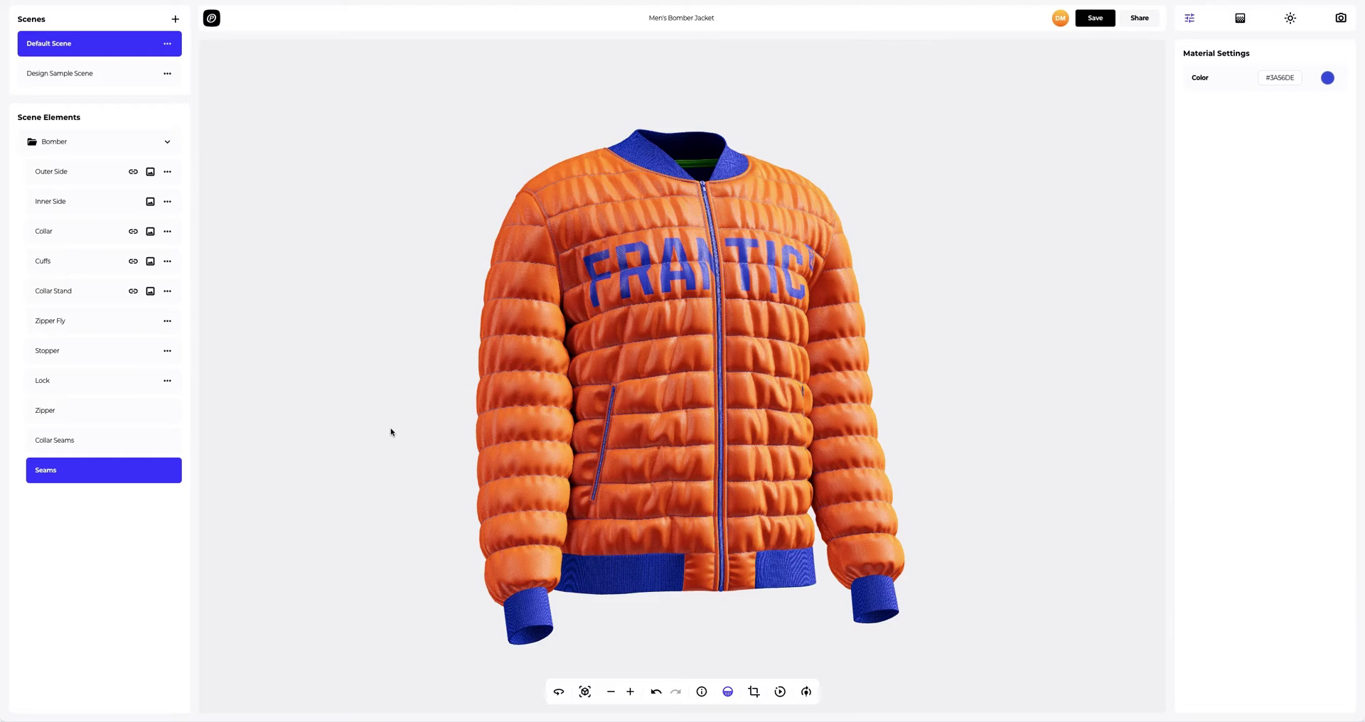
{"action": "left_click_drag", "start_coordinate": [390, 431], "coordinate": [1025, 436]}
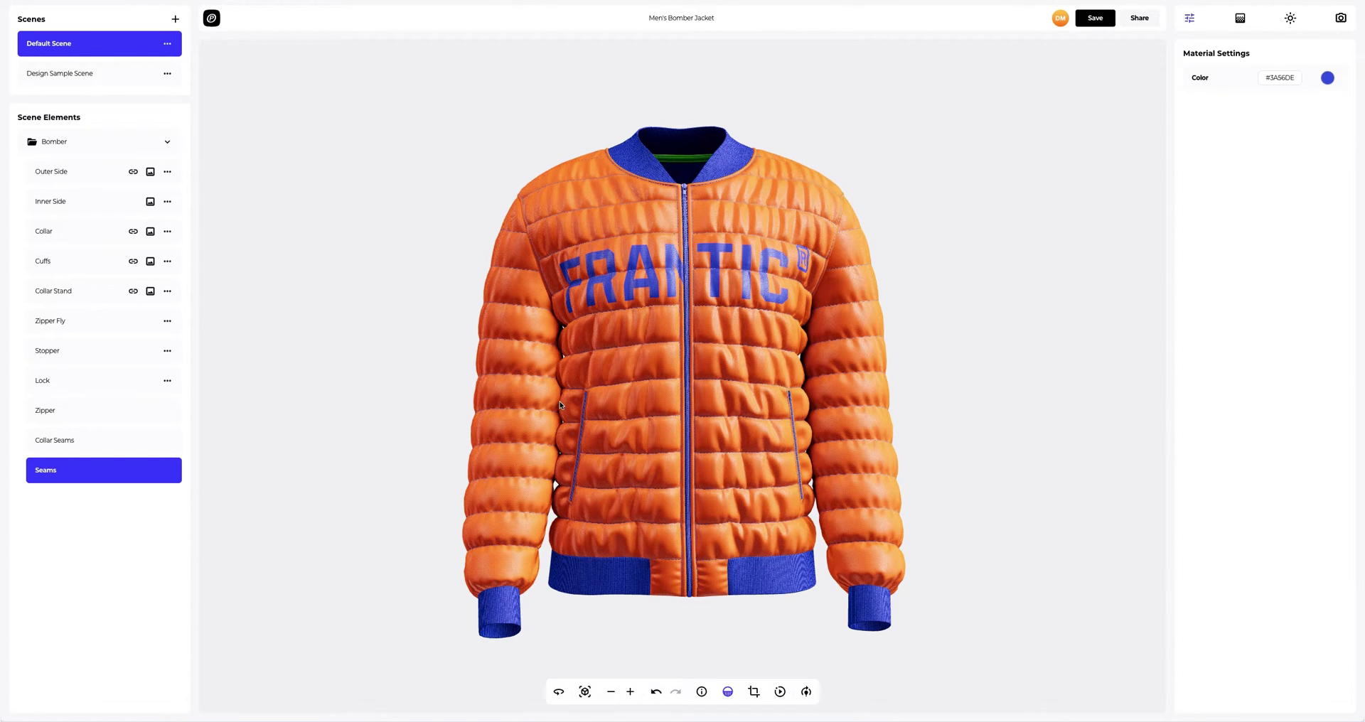
Open the Outer Side's Your design layer for editing and draw a rectangle about 649 × 38 across the upper cuff piece
{"action": "left_click", "coordinate": [62, 173]}
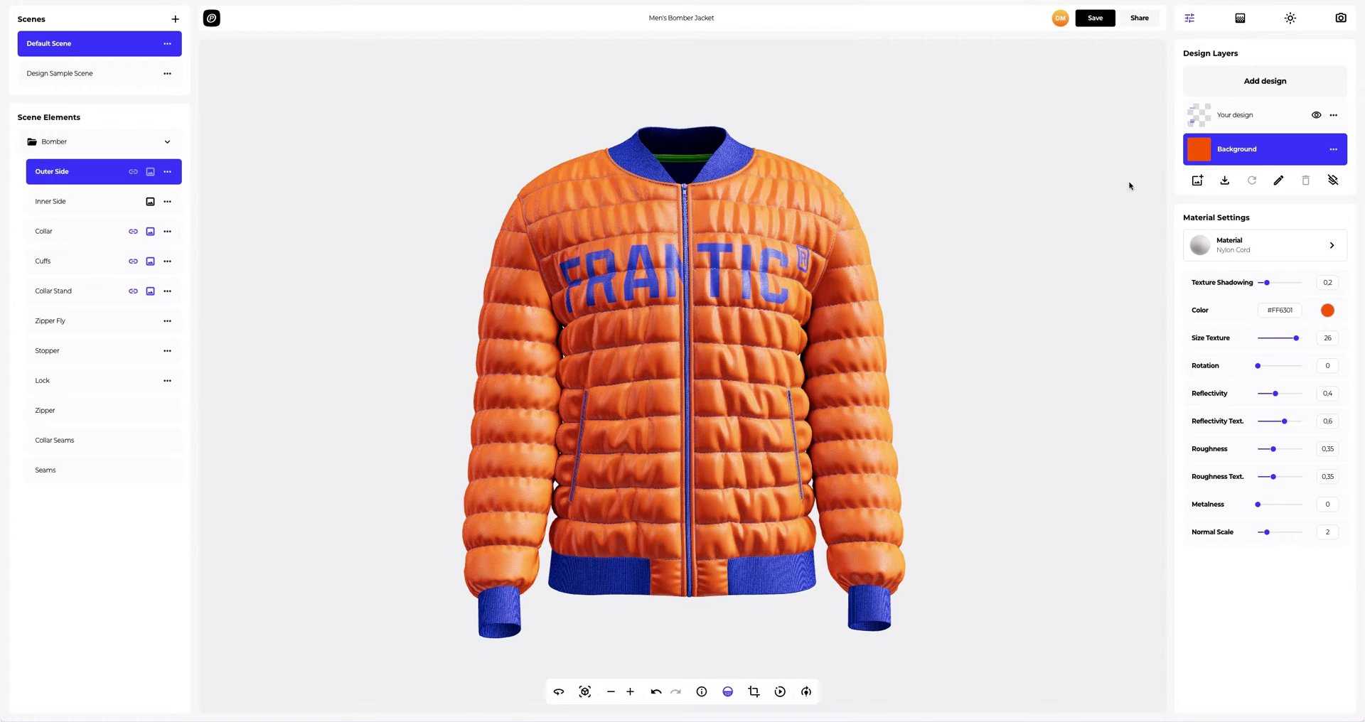
{"action": "mouse_move", "coordinate": [1199, 120]}
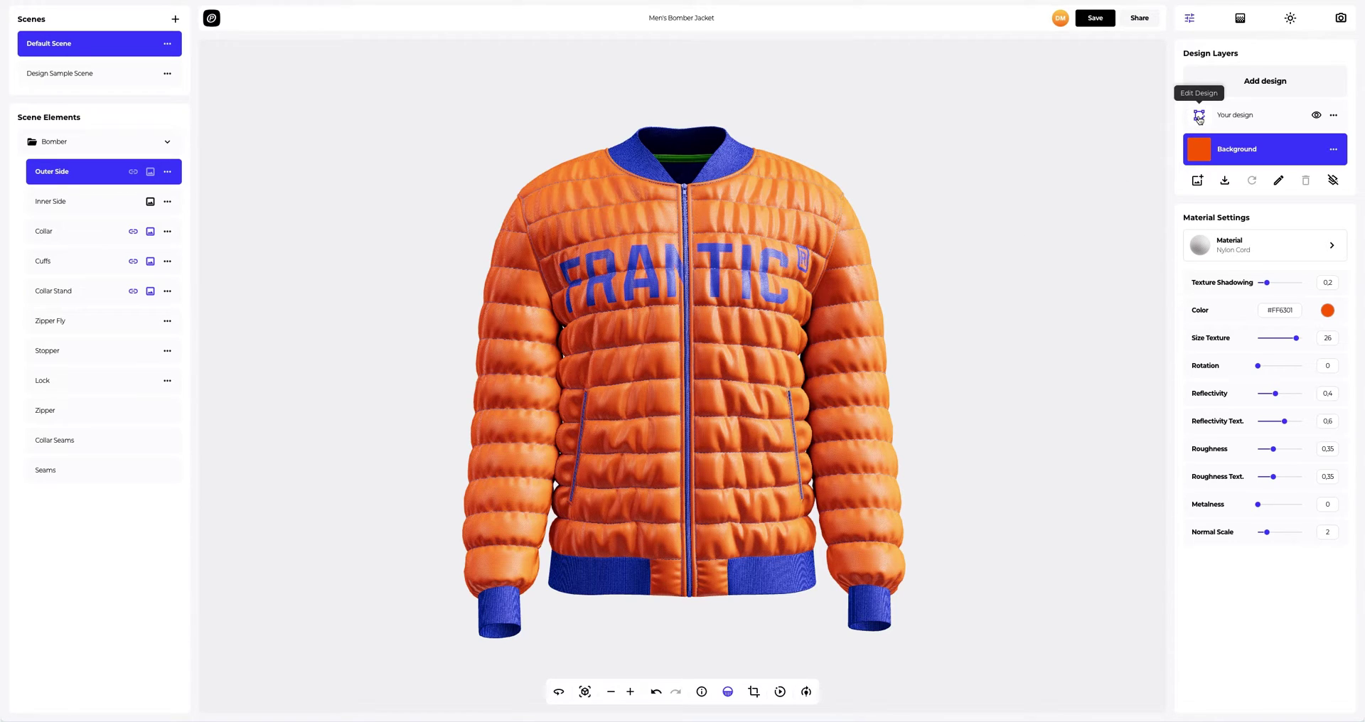
{"action": "left_click", "coordinate": [1199, 117]}
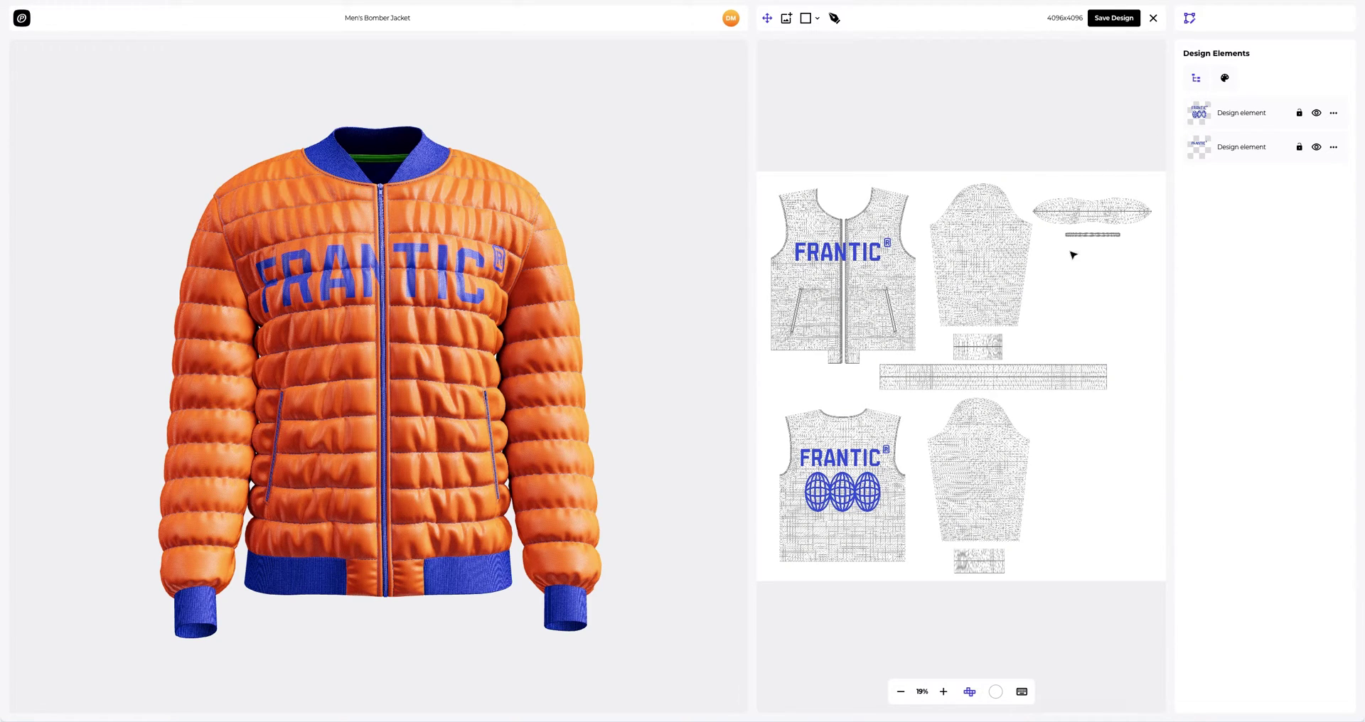
{"action": "scroll", "coordinate": [1029, 340], "scroll_direction": "up", "scroll_amount": 1}
{"action": "scroll", "coordinate": [1028, 341], "scroll_direction": "up", "scroll_amount": 5}
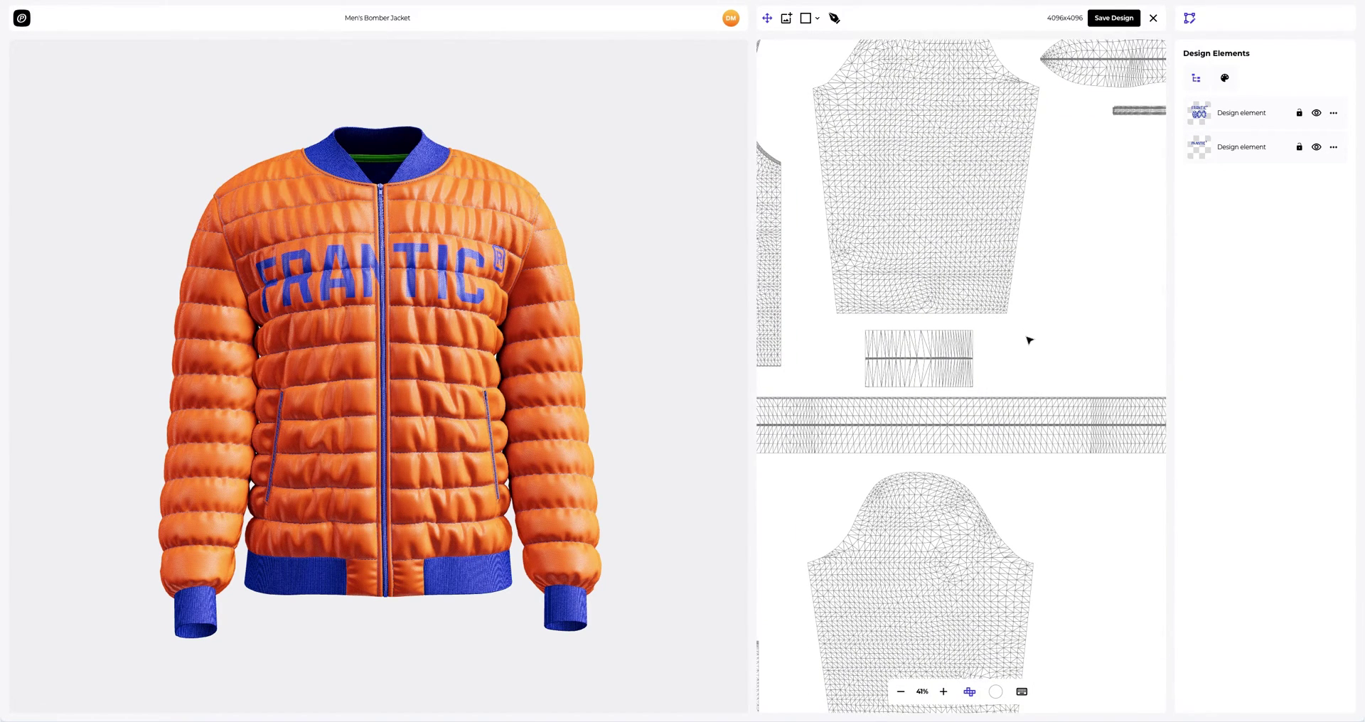
{"action": "left_click", "coordinate": [819, 21]}
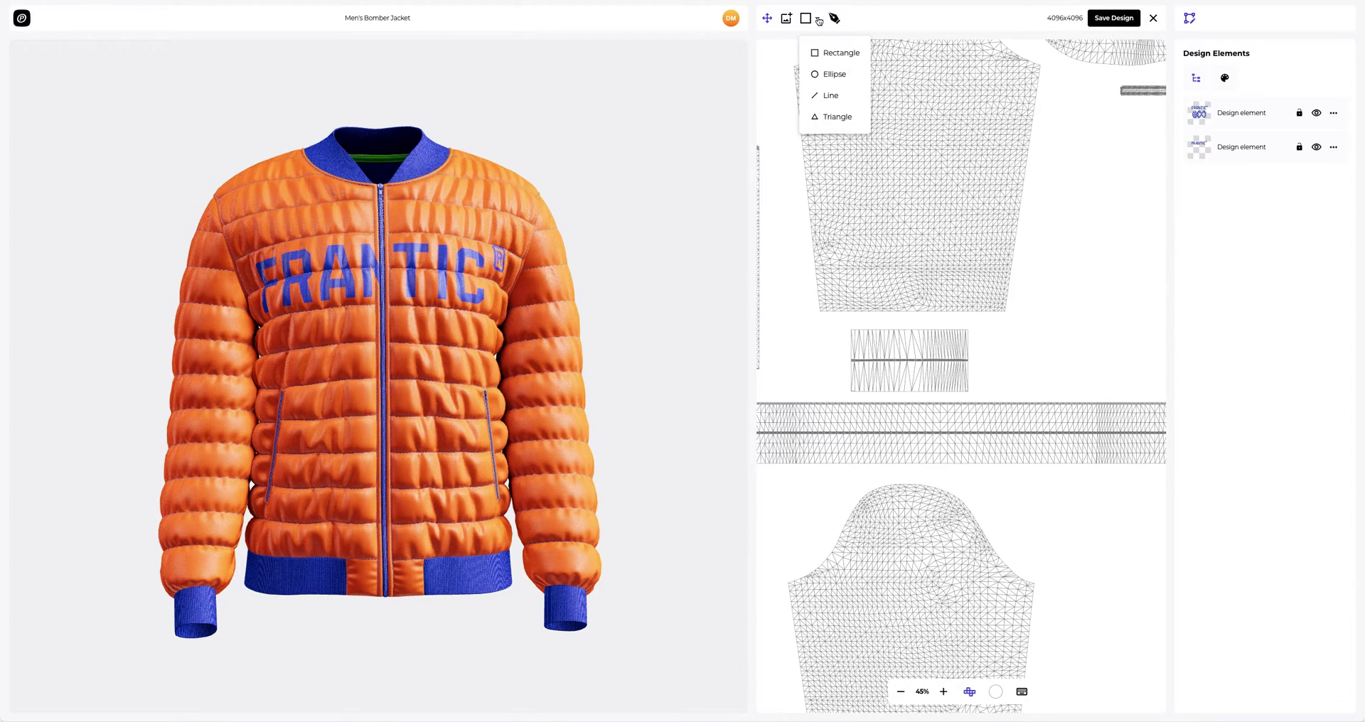
{"action": "left_click", "coordinate": [822, 54]}
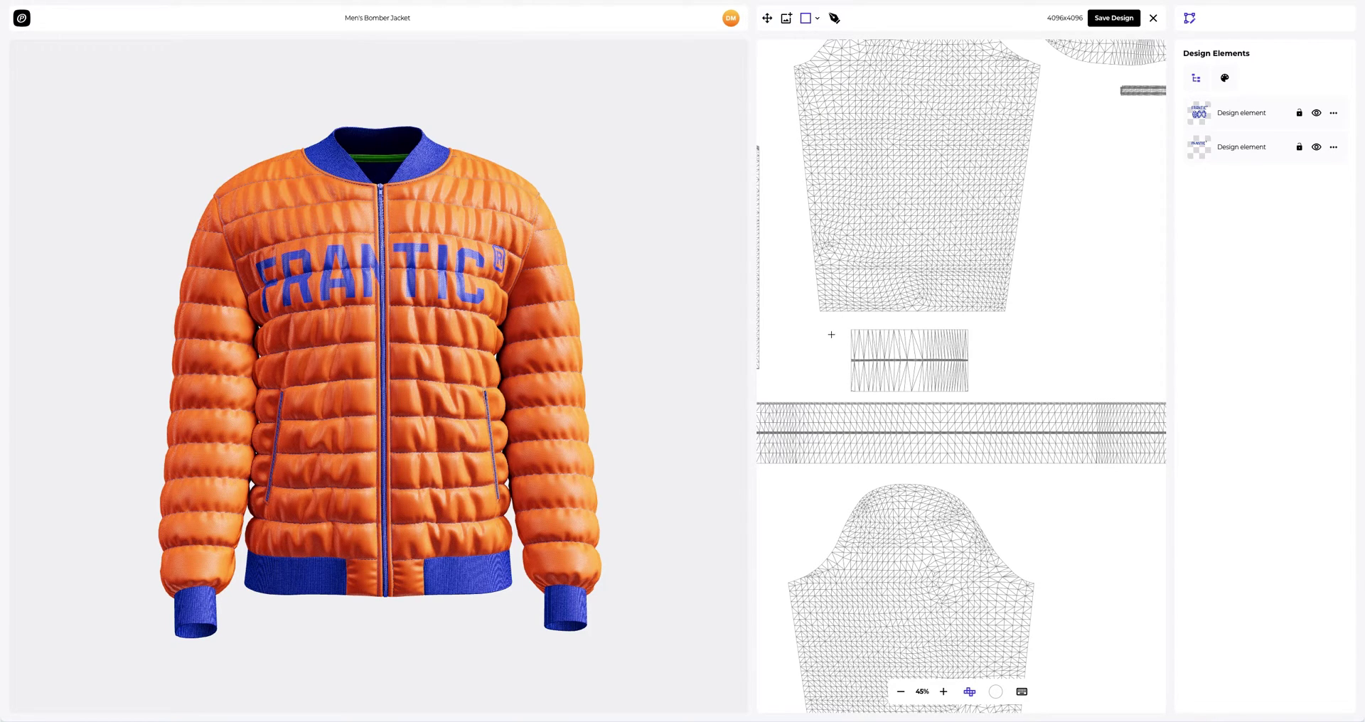
{"action": "left_click_drag", "start_coordinate": [926, 343], "coordinate": [988, 346]}
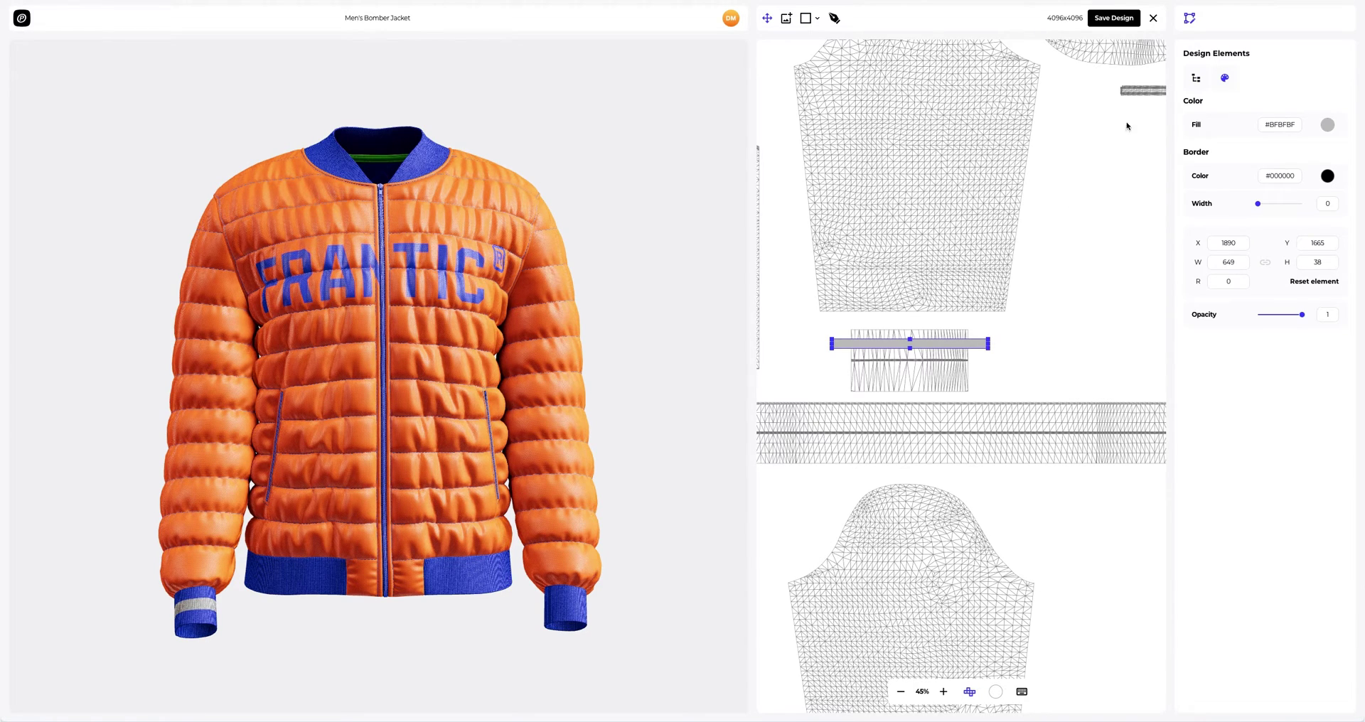
Duplicate the cuff stripe rectangle and place the copy across the upper half of the other cuff piece
{"action": "left_click", "coordinate": [1196, 78]}
{"action": "left_click", "coordinate": [1332, 114]}
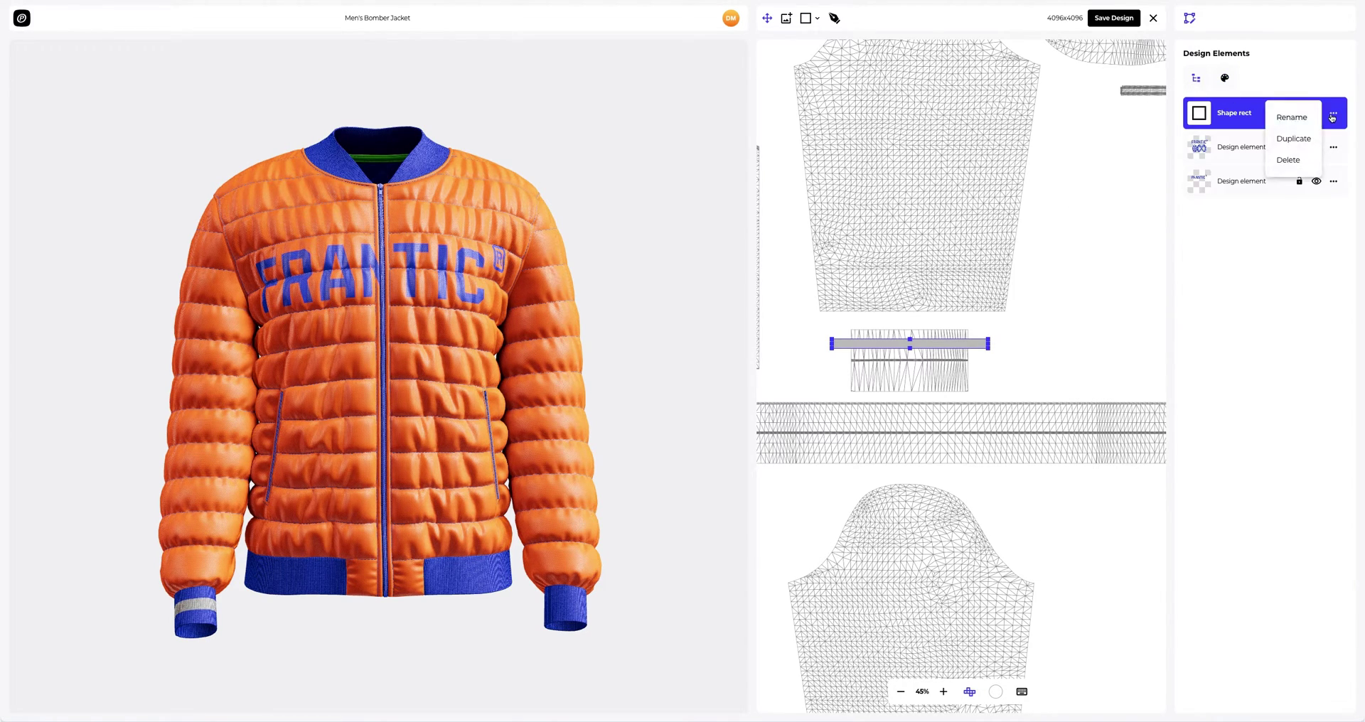
{"action": "left_click", "coordinate": [1300, 140]}
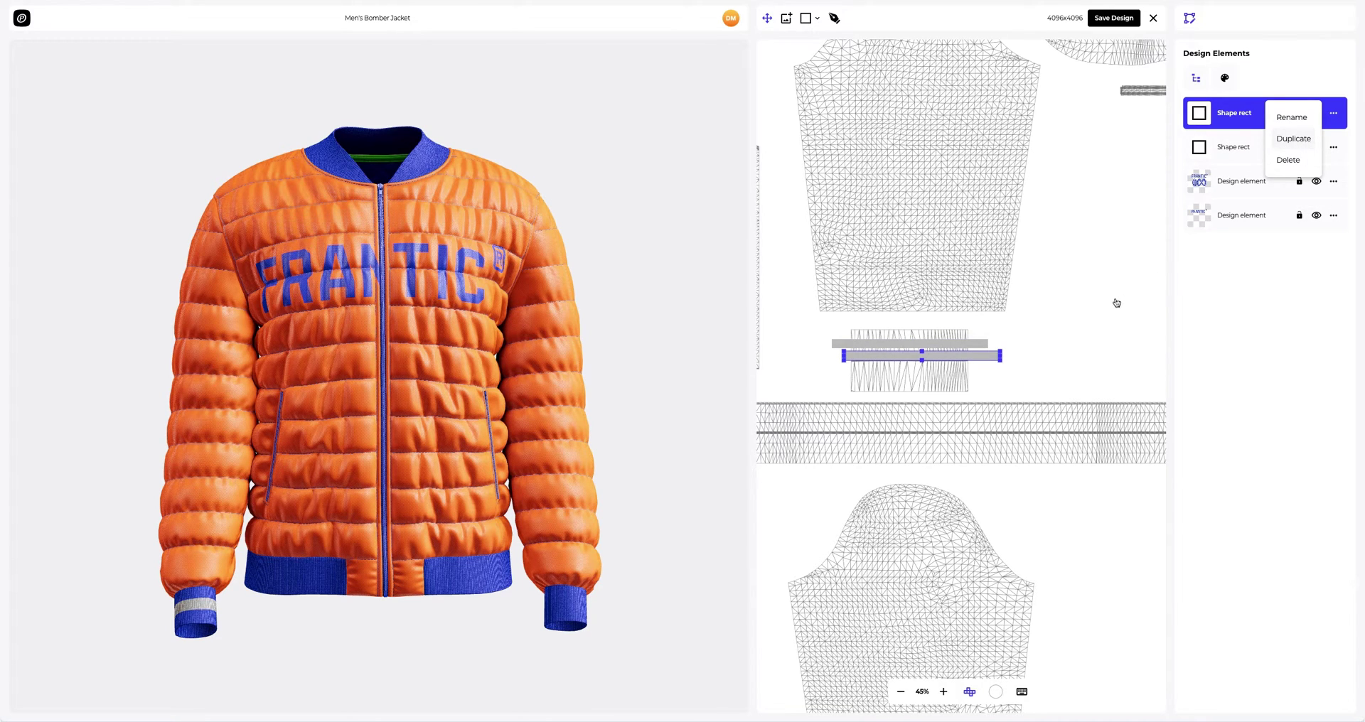
{"action": "left_click", "coordinate": [1079, 324]}
{"action": "left_click_drag", "start_coordinate": [1080, 324], "coordinate": [1086, 89]}
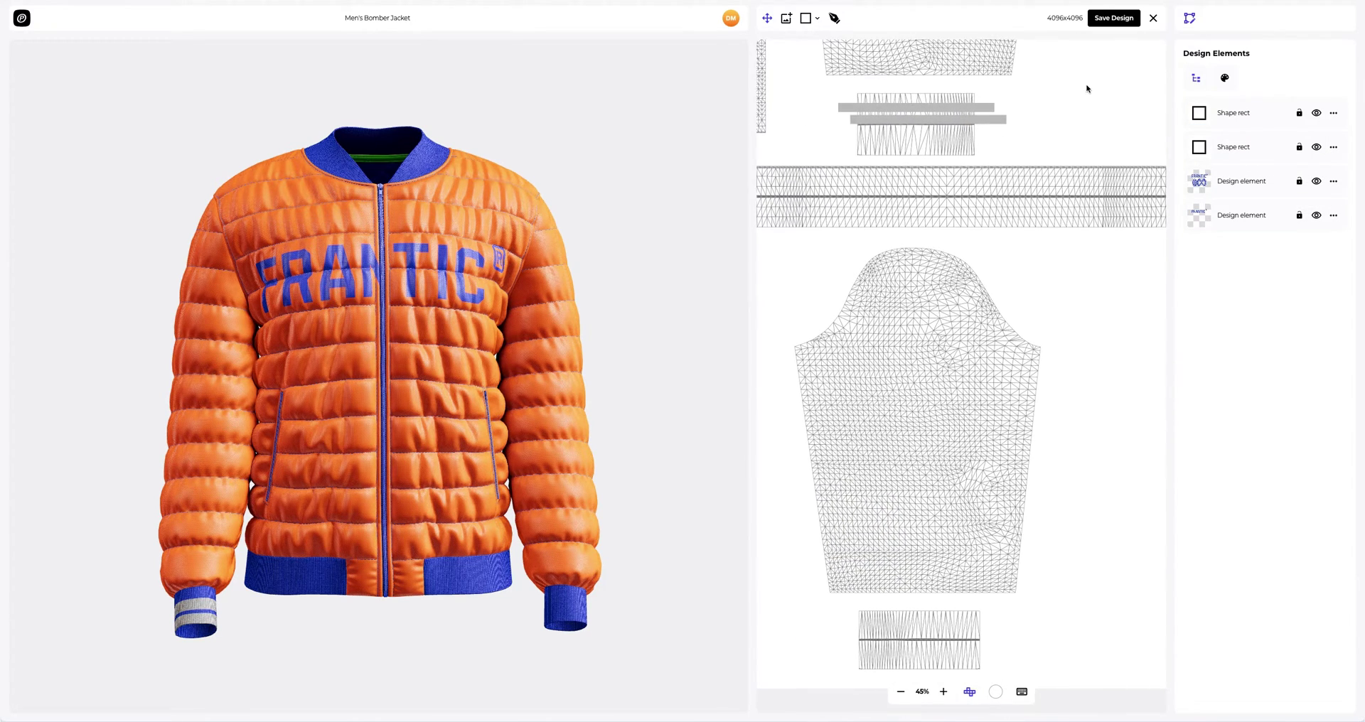
{"action": "left_click_drag", "start_coordinate": [947, 120], "coordinate": [938, 625]}
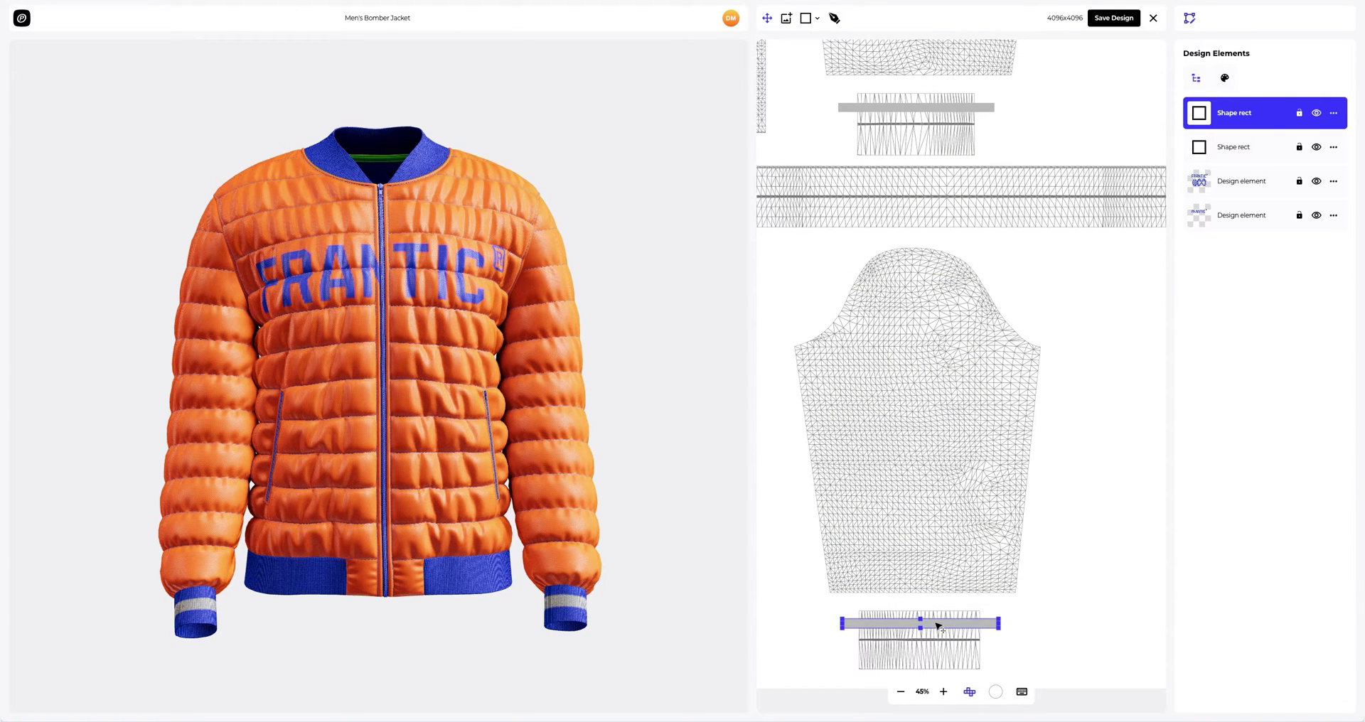
Draw a rectangle about 2485 × 40 across the upper half of the long waistband piece
{"action": "scroll", "coordinate": [993, 315], "scroll_direction": "down", "scroll_amount": 4}
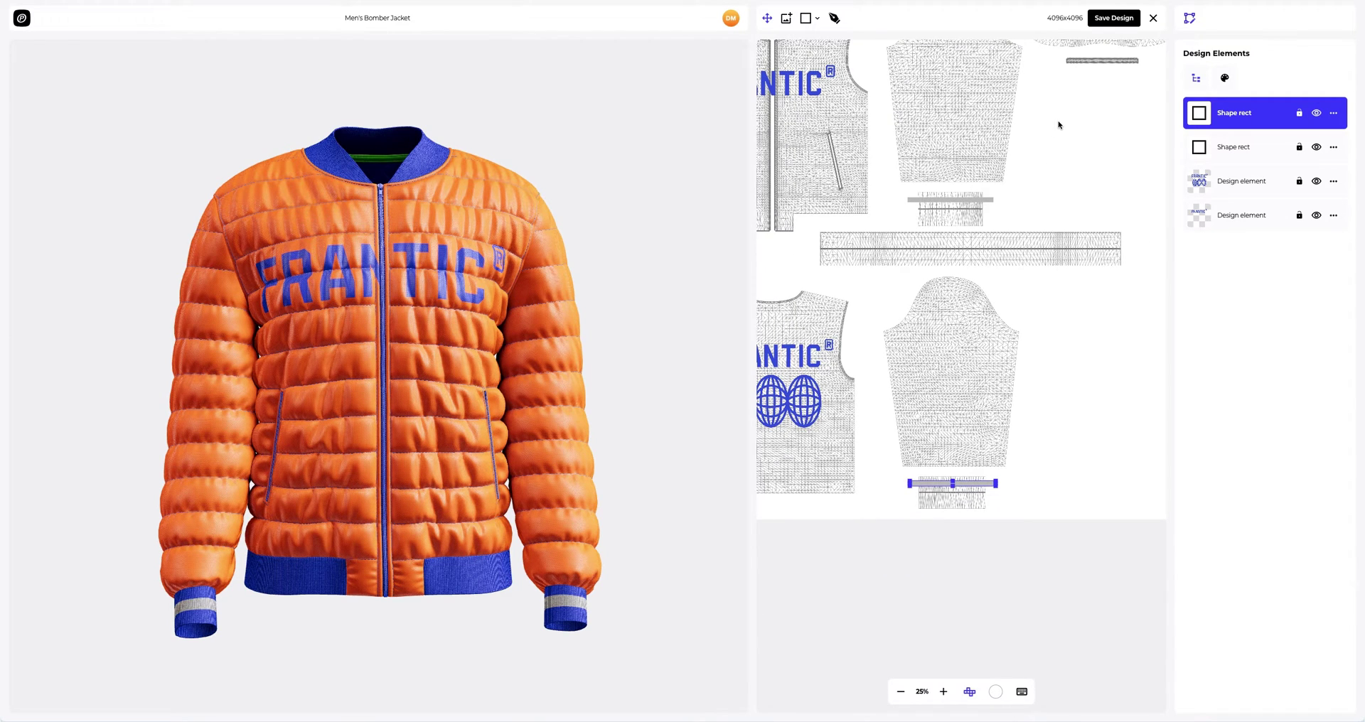
{"action": "left_click_drag", "start_coordinate": [1057, 125], "coordinate": [1047, 213]}
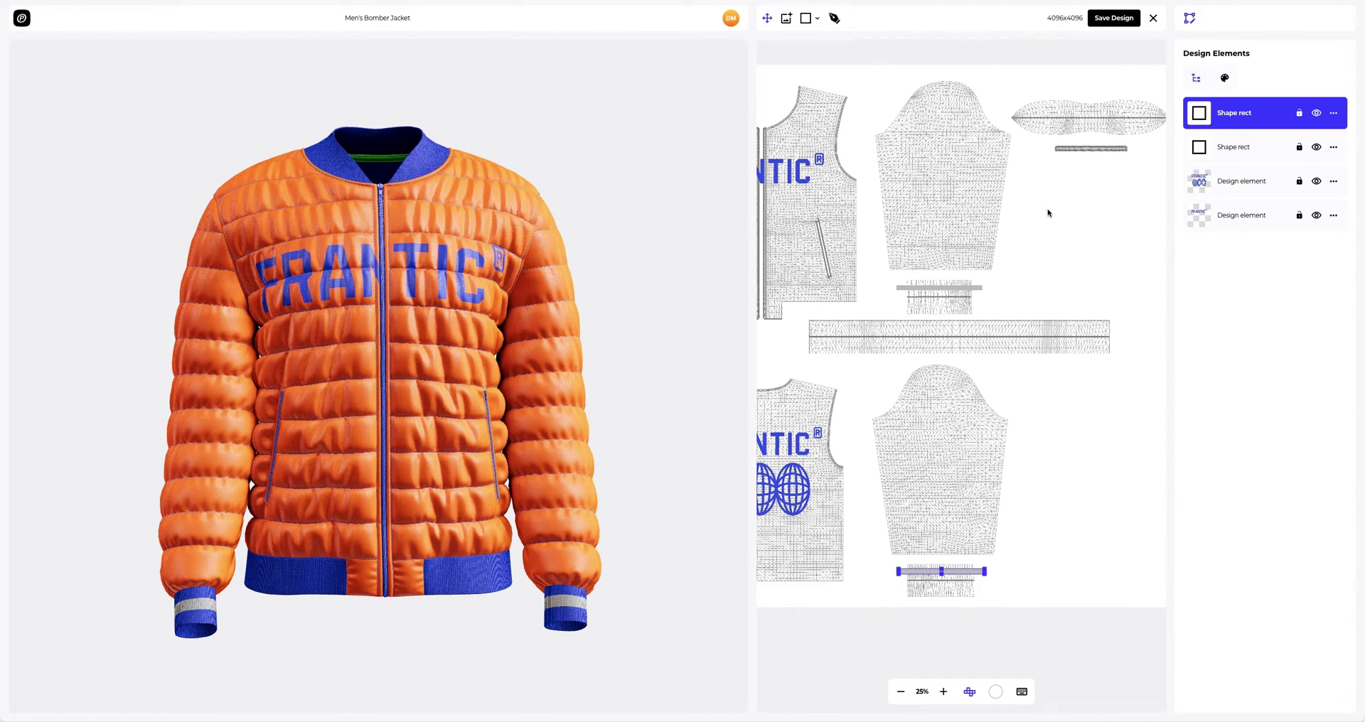
{"action": "left_click", "coordinate": [818, 19]}
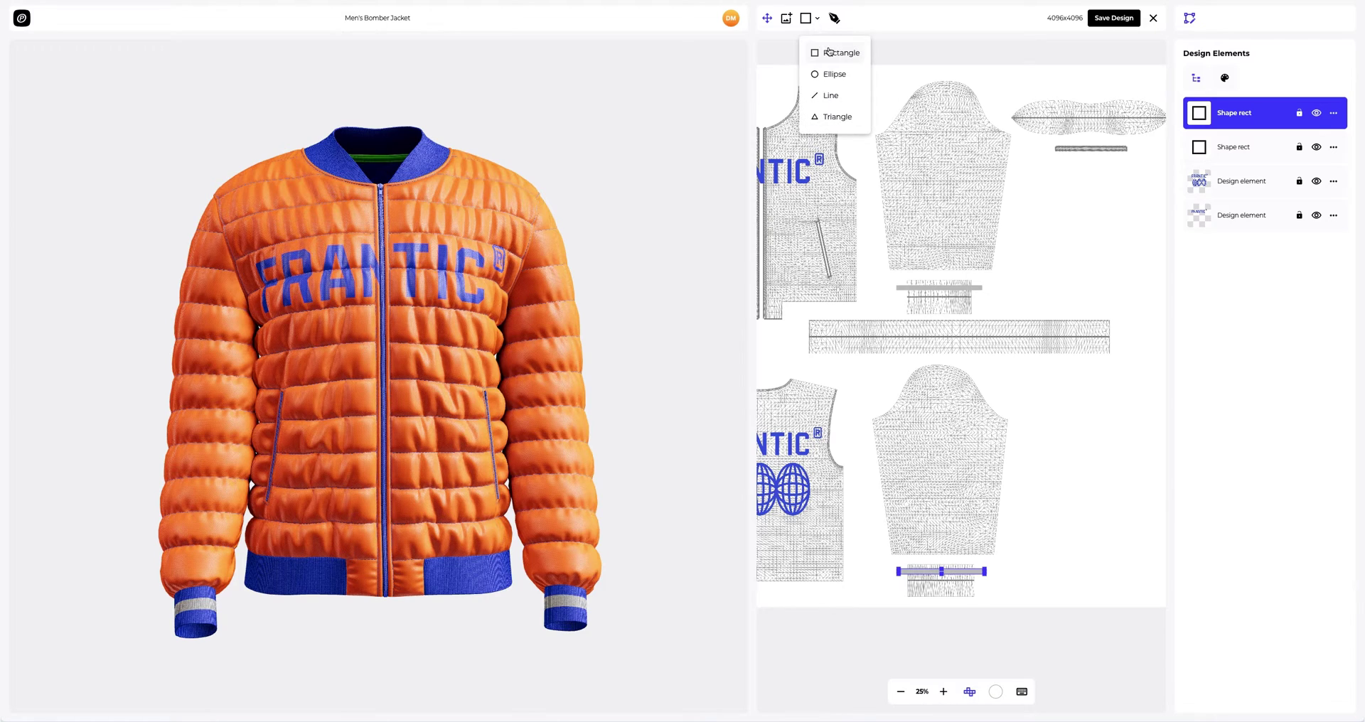
{"action": "left_click", "coordinate": [828, 50]}
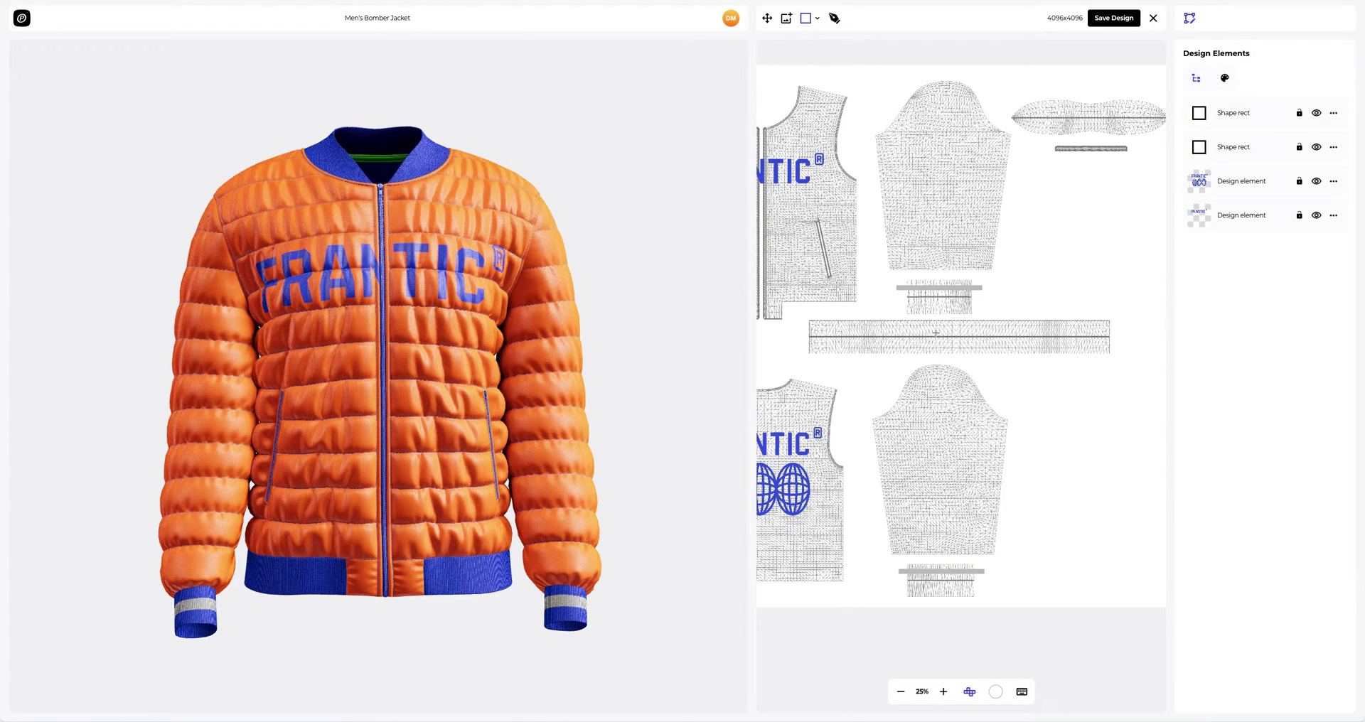
{"action": "left_click_drag", "start_coordinate": [802, 324], "coordinate": [1130, 330]}
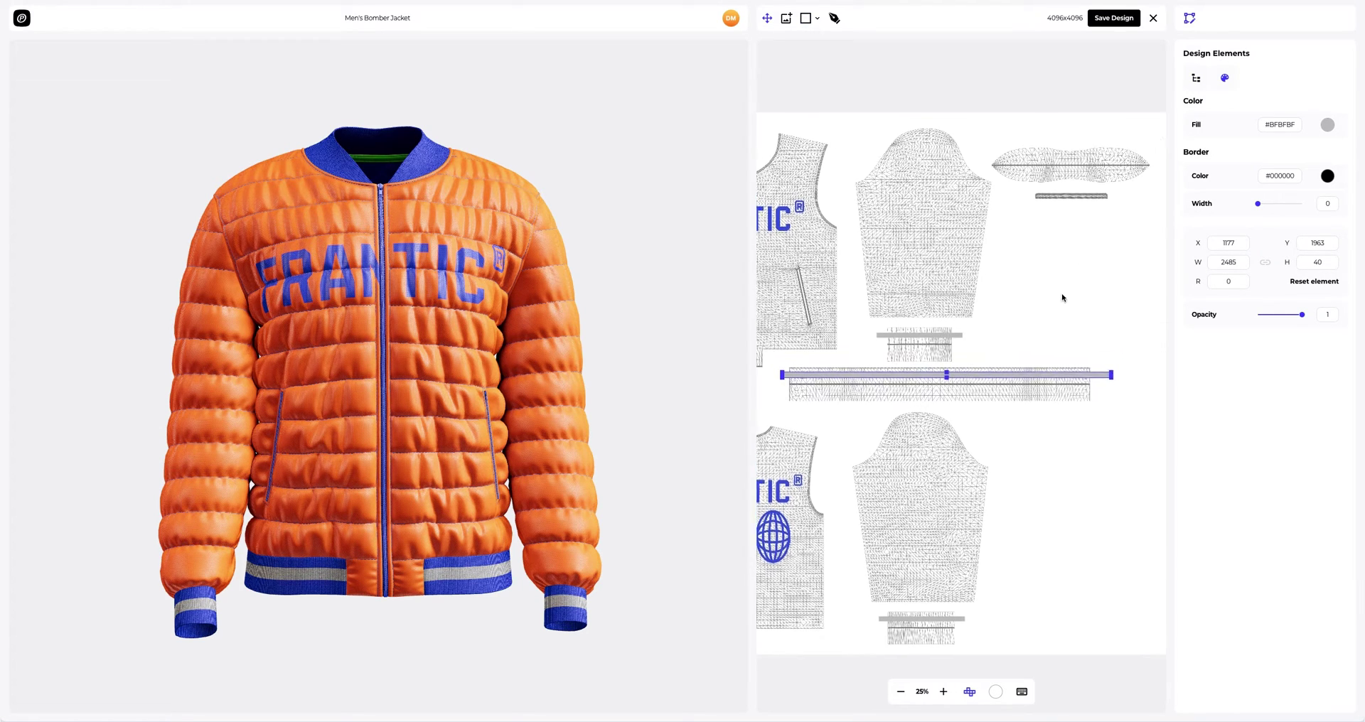
Draw a rectangle about 1219 × 36 across the lower half of the collar piece and save the design
{"action": "scroll", "coordinate": [1008, 253], "scroll_direction": "up", "scroll_amount": 3}
{"action": "scroll", "coordinate": [1008, 253], "scroll_direction": "up", "scroll_amount": 5}
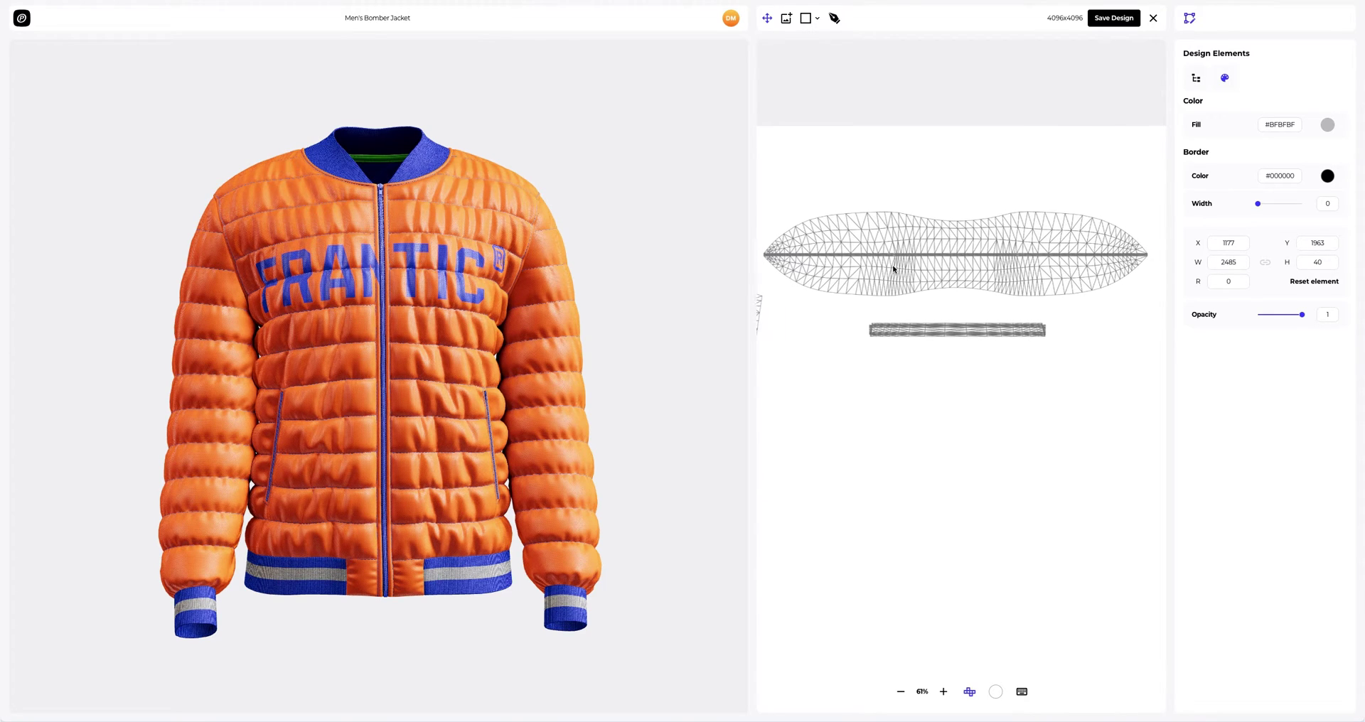
{"action": "left_click", "coordinate": [816, 20]}
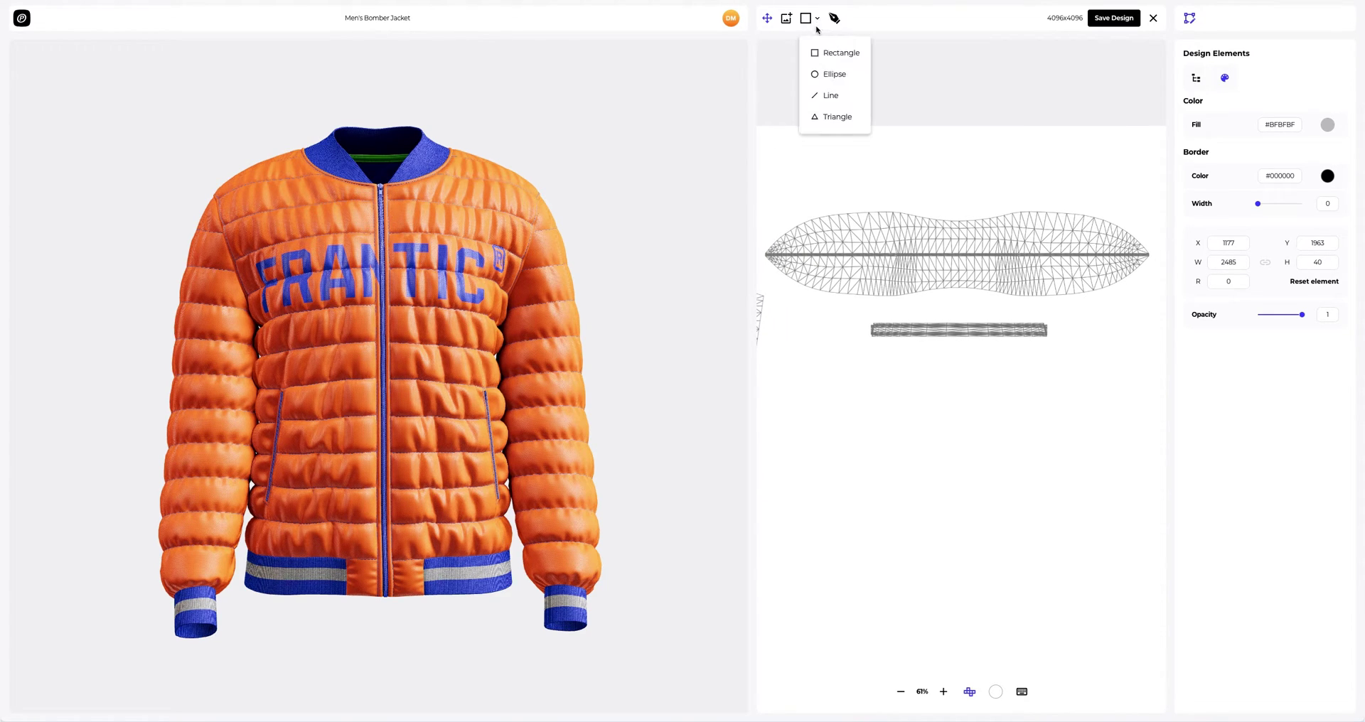
{"action": "left_click", "coordinate": [824, 52]}
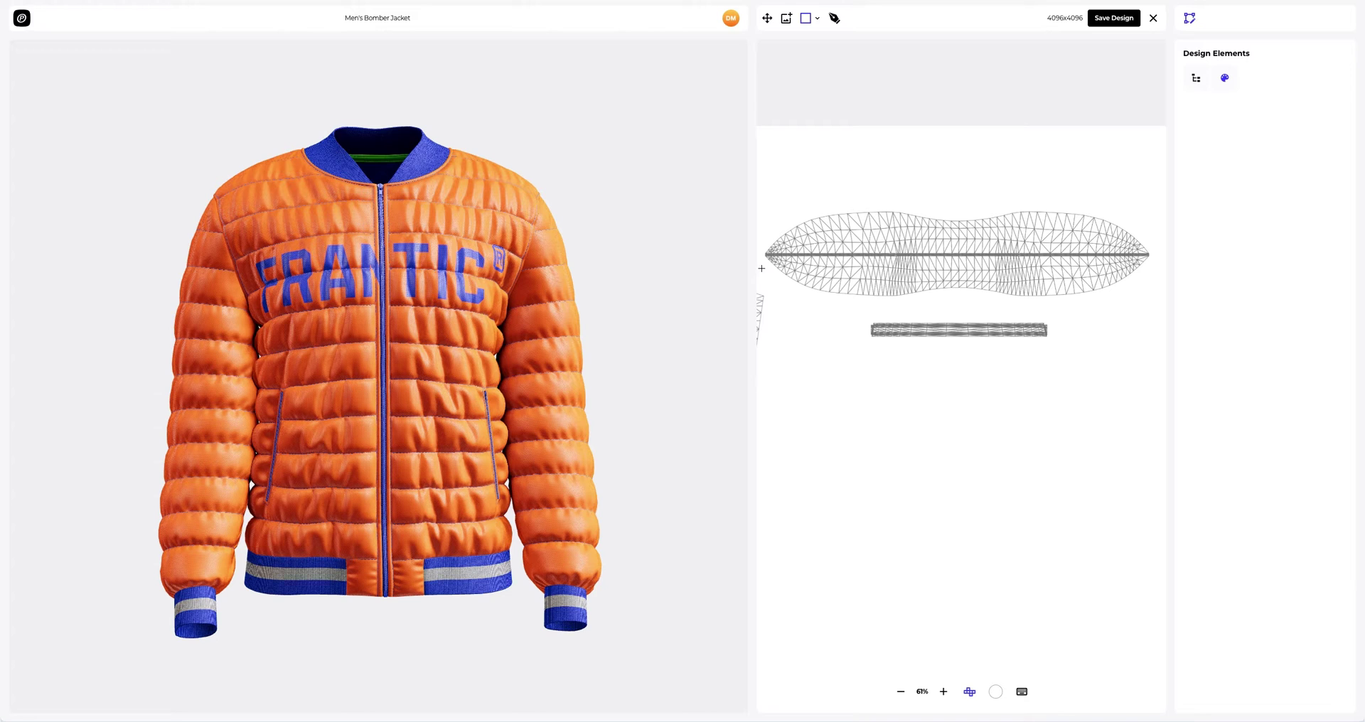
{"action": "left_click_drag", "start_coordinate": [1142, 273], "coordinate": [1155, 280]}
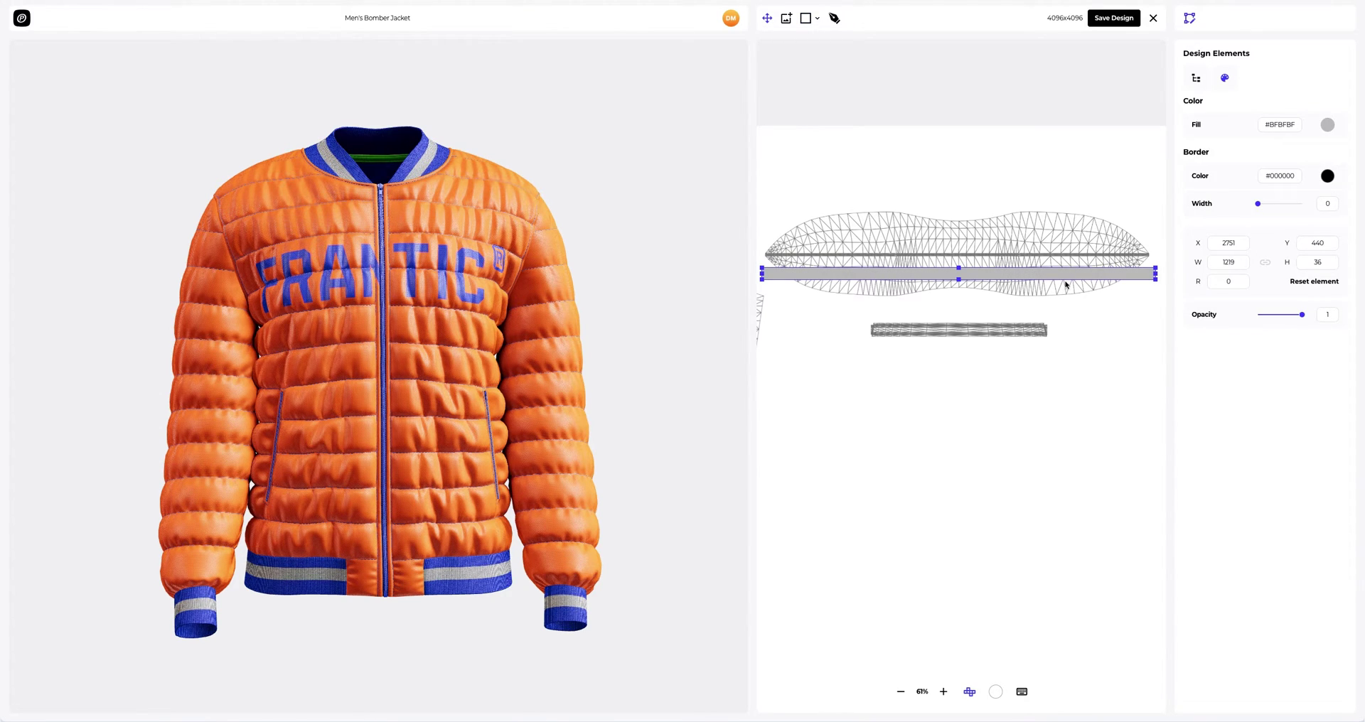
{"action": "left_click_drag", "start_coordinate": [584, 285], "coordinate": [555, 299]}
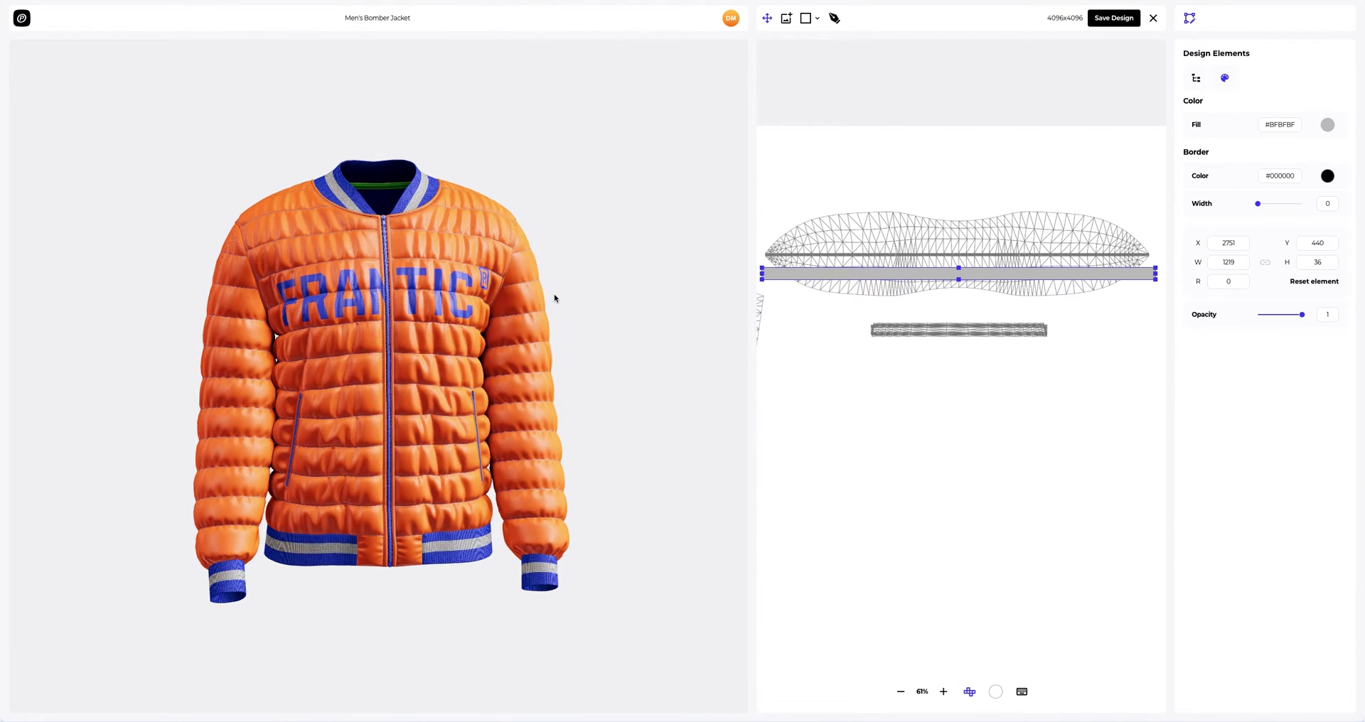
{"action": "left_click", "coordinate": [1110, 19]}
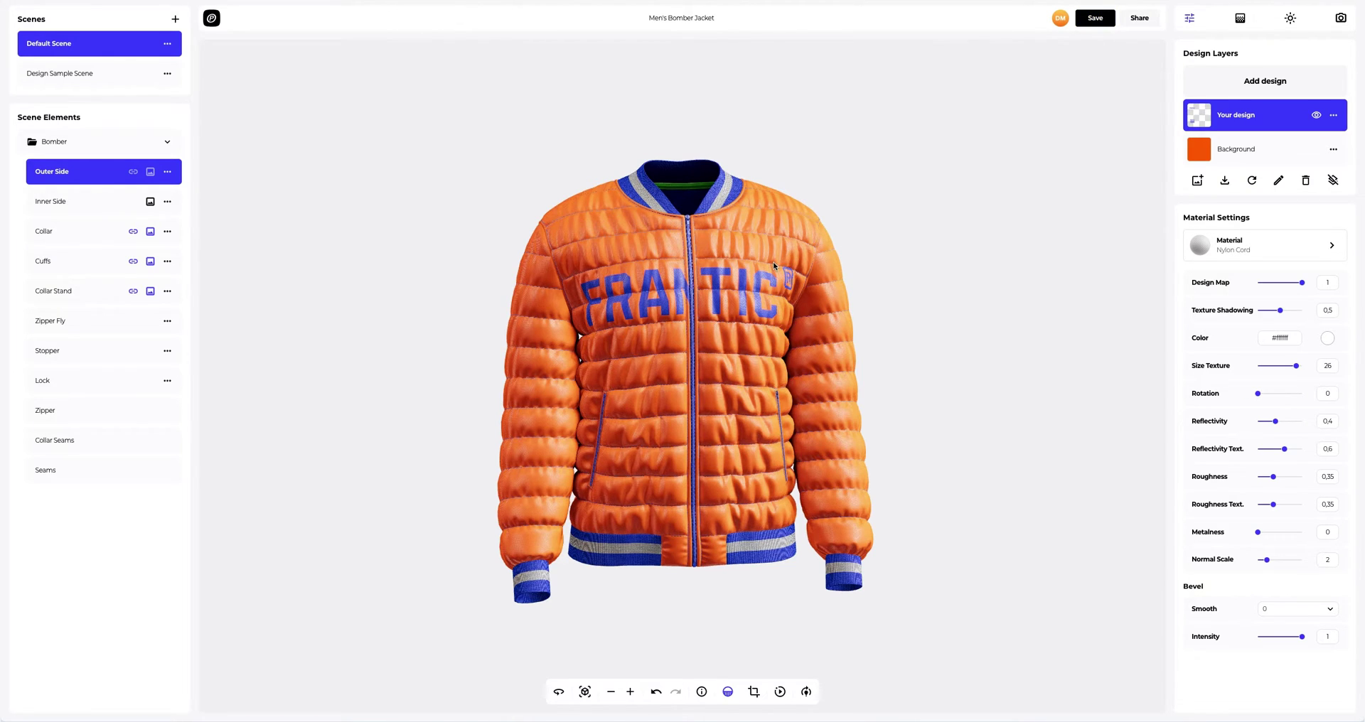
Set the Bevel Smooth of the Outer Side's Your design layer to 1 and its Bevel Intensity to 0.52
{"action": "scroll", "coordinate": [740, 271], "scroll_direction": "up", "scroll_amount": 5}
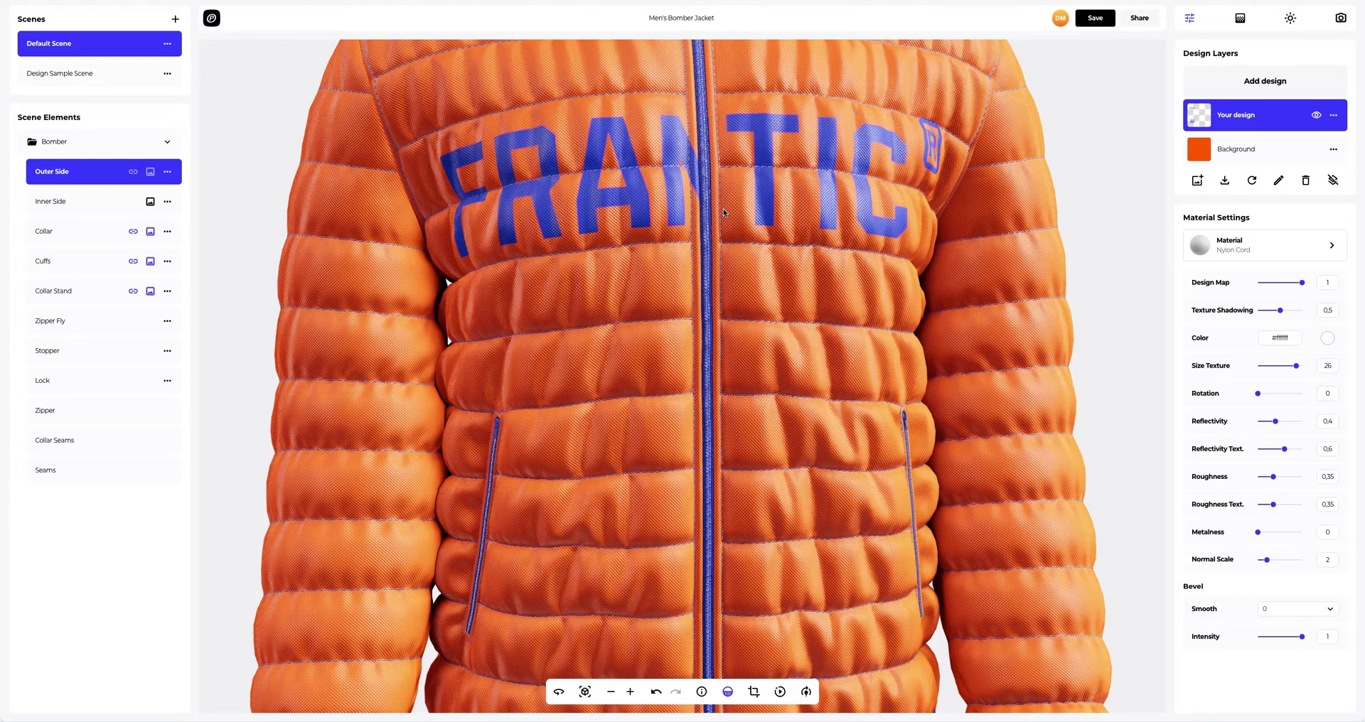
{"action": "right_click_drag", "start_coordinate": [723, 208], "coordinate": [711, 307]}
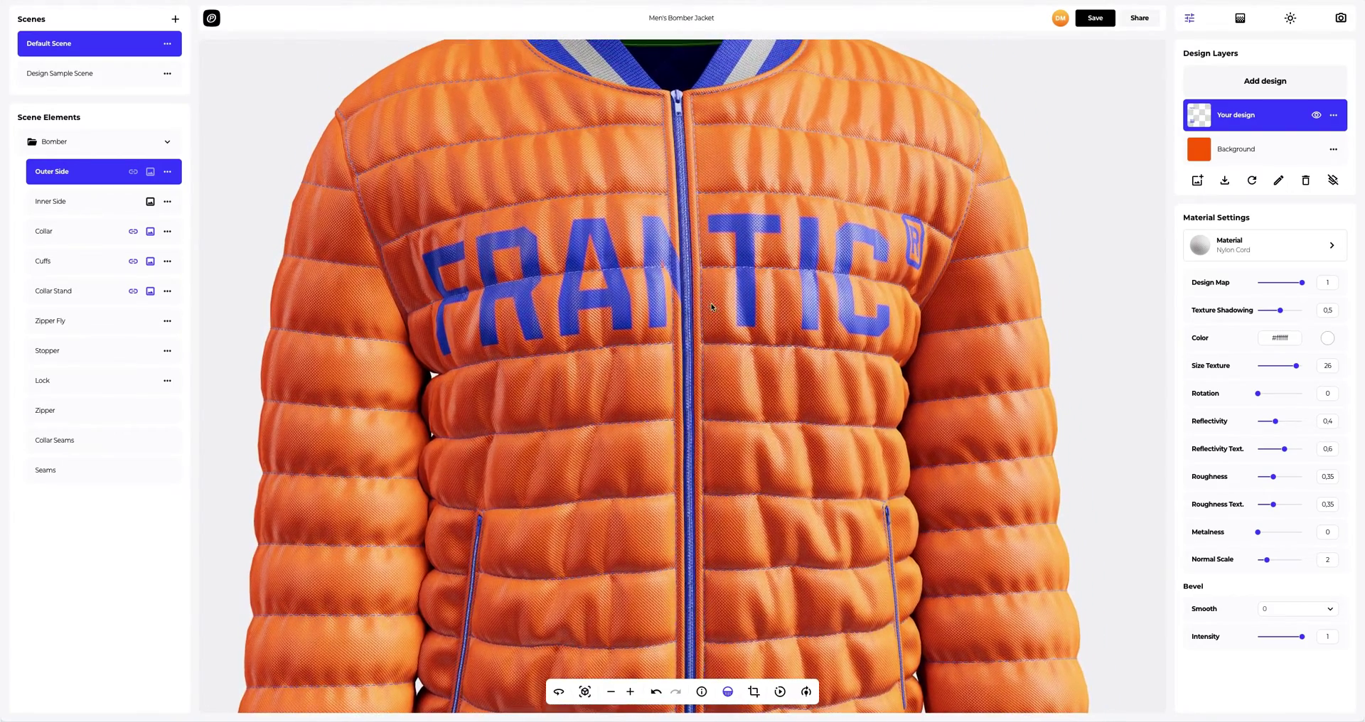
{"action": "left_click_drag", "start_coordinate": [710, 307], "coordinate": [720, 307]}
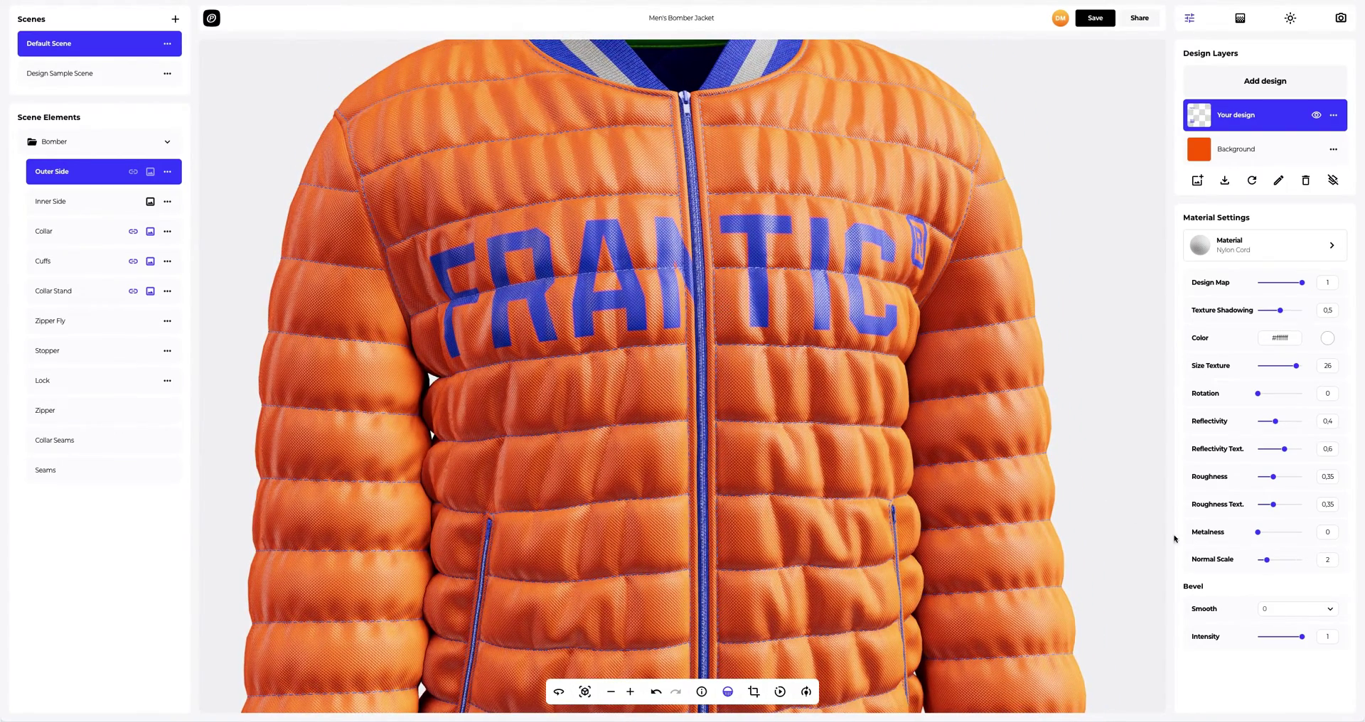
{"action": "left_click", "coordinate": [1320, 607]}
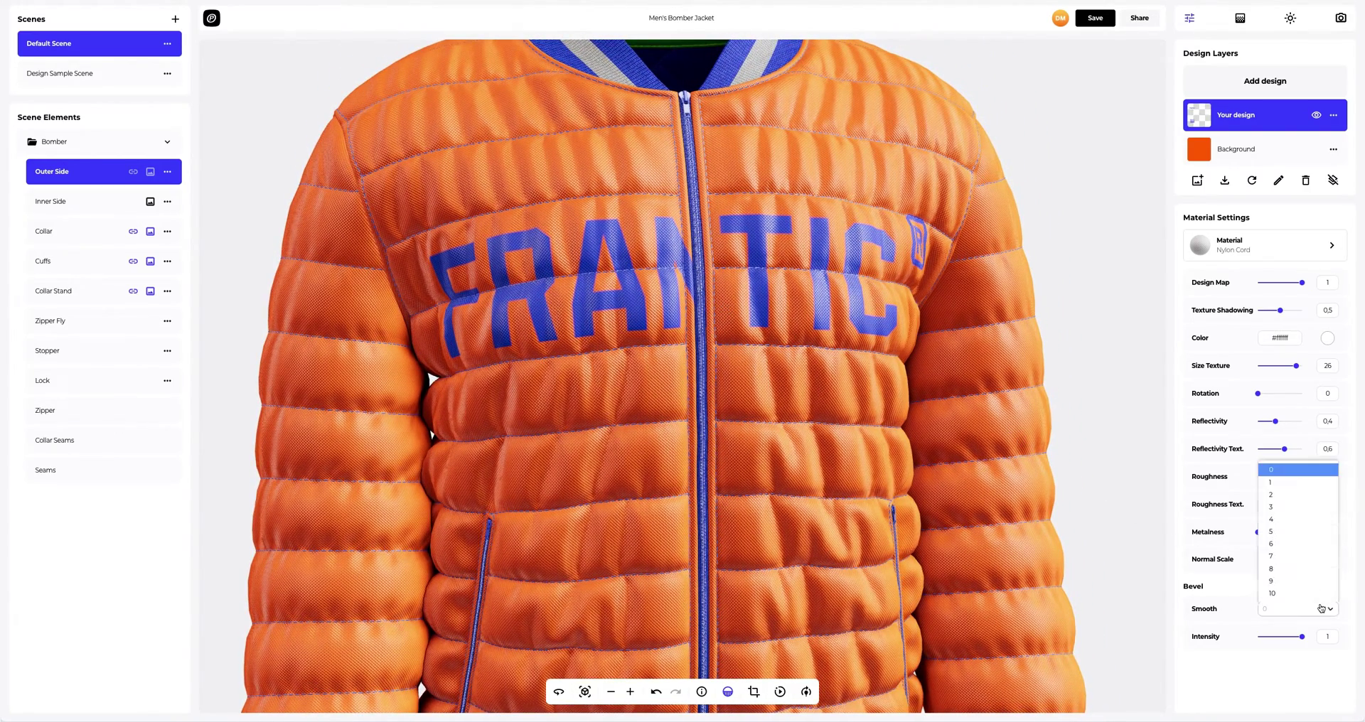
{"action": "left_click", "coordinate": [1287, 483]}
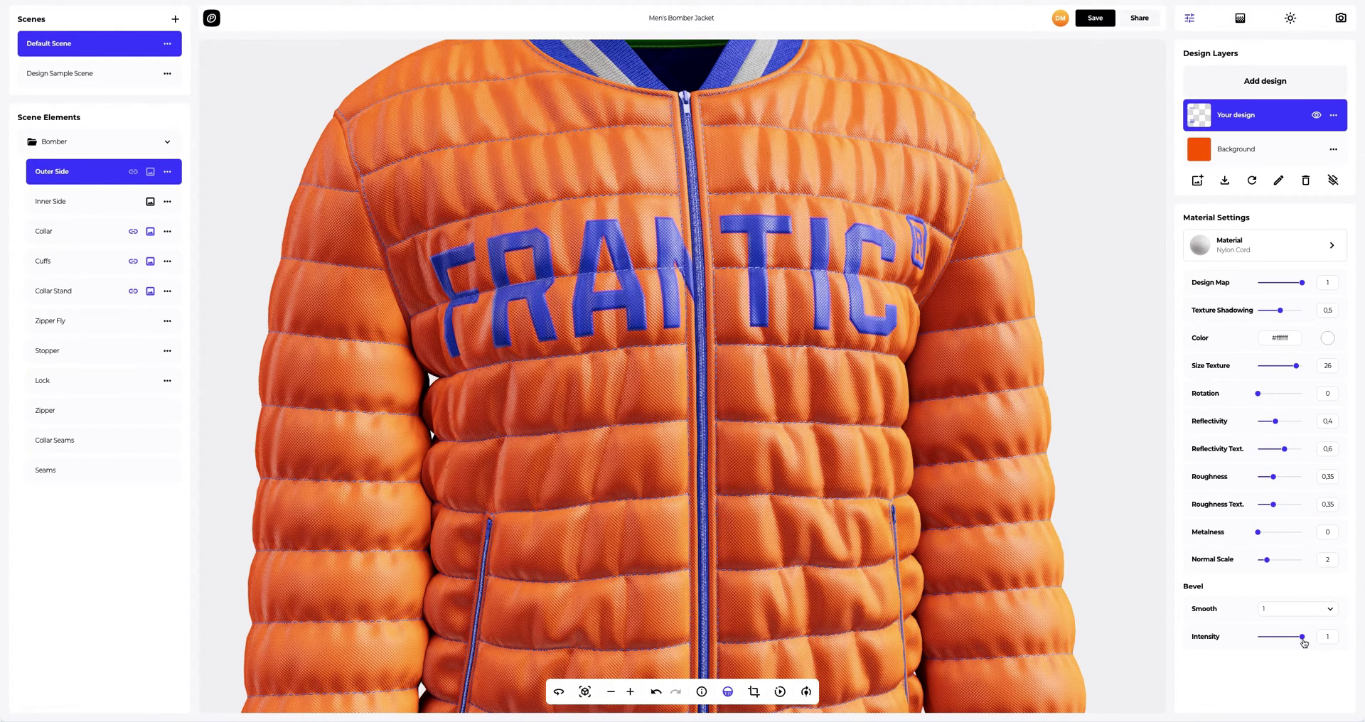
{"action": "left_click_drag", "start_coordinate": [1301, 636], "coordinate": [1292, 642]}
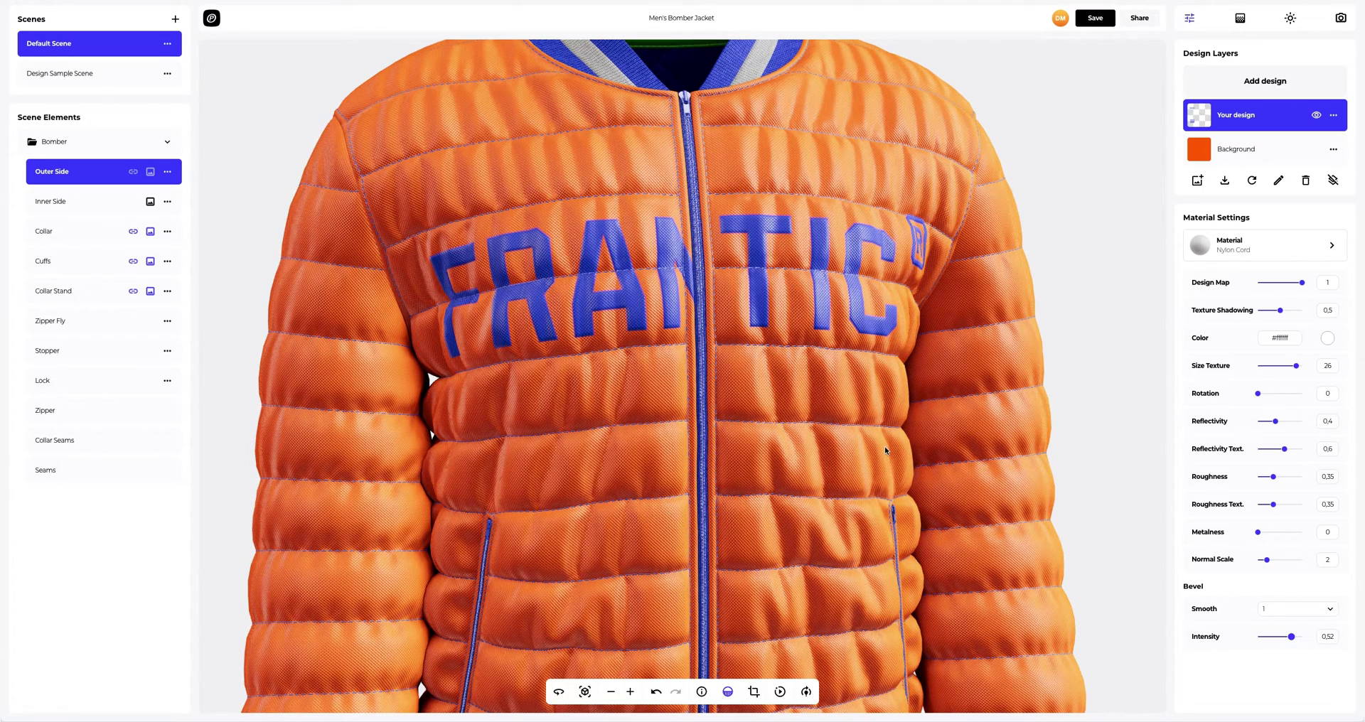
{"action": "scroll", "coordinate": [885, 451], "scroll_direction": "down", "scroll_amount": 2}
{"action": "left_click_drag", "start_coordinate": [886, 451], "coordinate": [561, 373]}
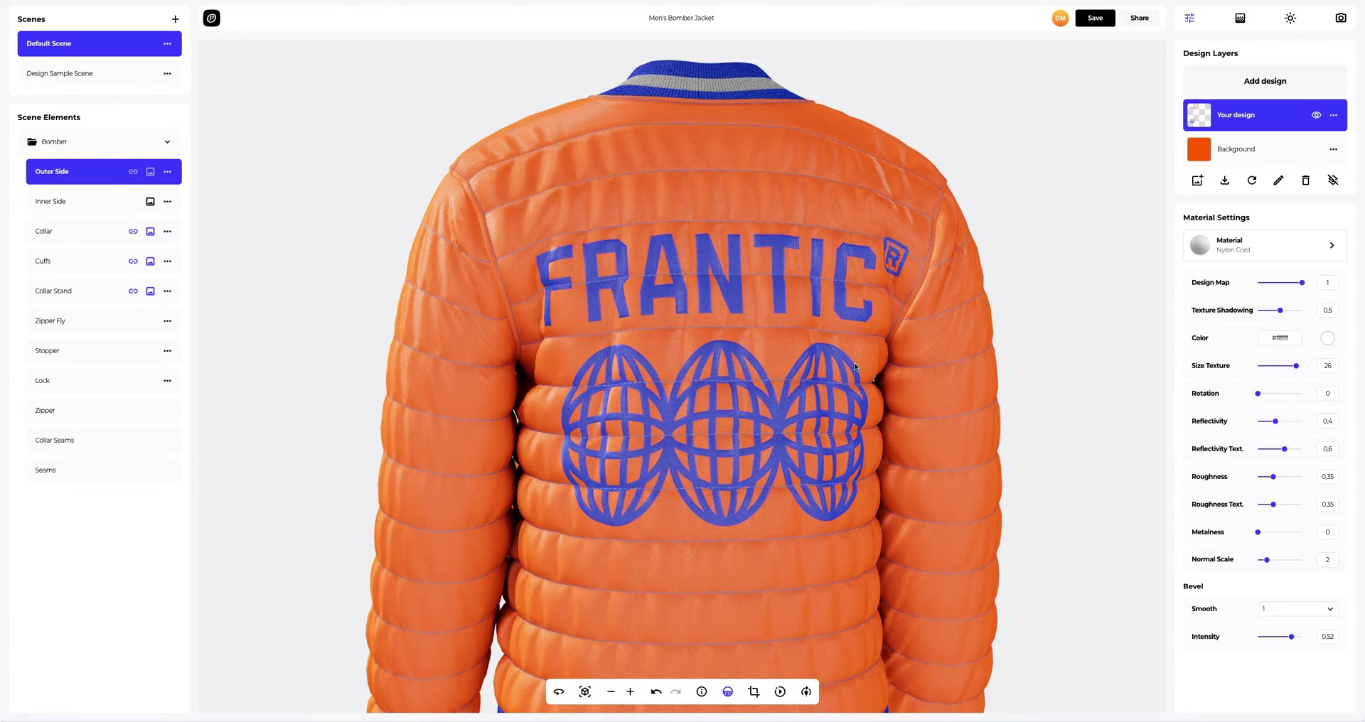
Try a dark blue and a muted orange solid colour for the scene background
{"action": "left_click_drag", "start_coordinate": [855, 366], "coordinate": [501, 372]}
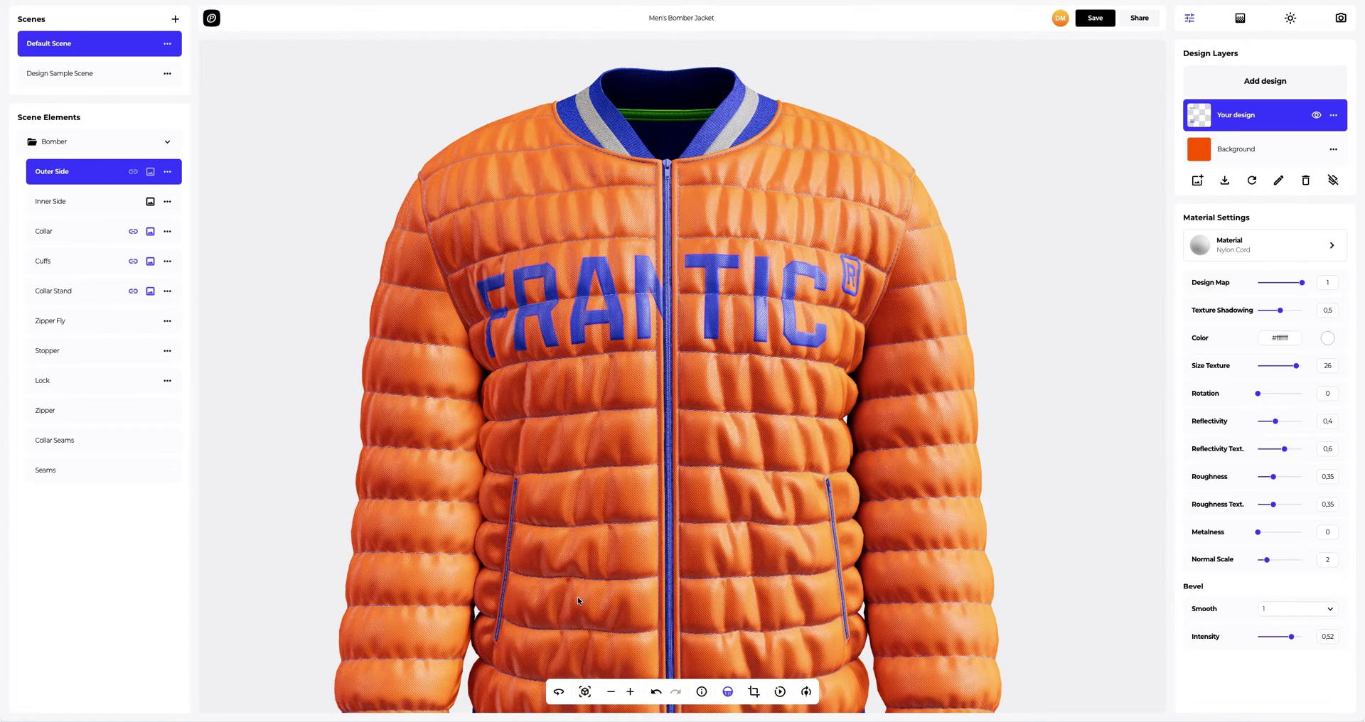
{"action": "left_click", "coordinate": [584, 691]}
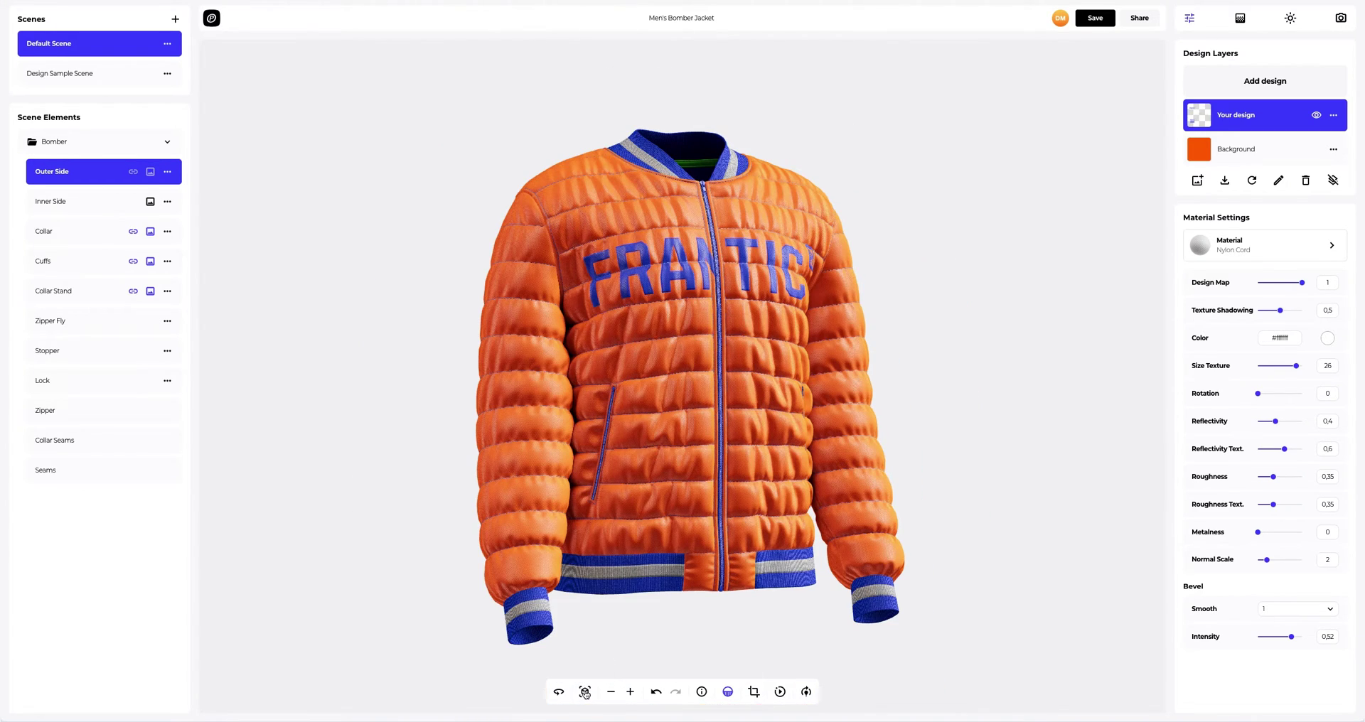
{"action": "left_click", "coordinate": [1240, 20]}
{"action": "left_click_drag", "start_coordinate": [1234, 136], "coordinate": [1284, 174]}
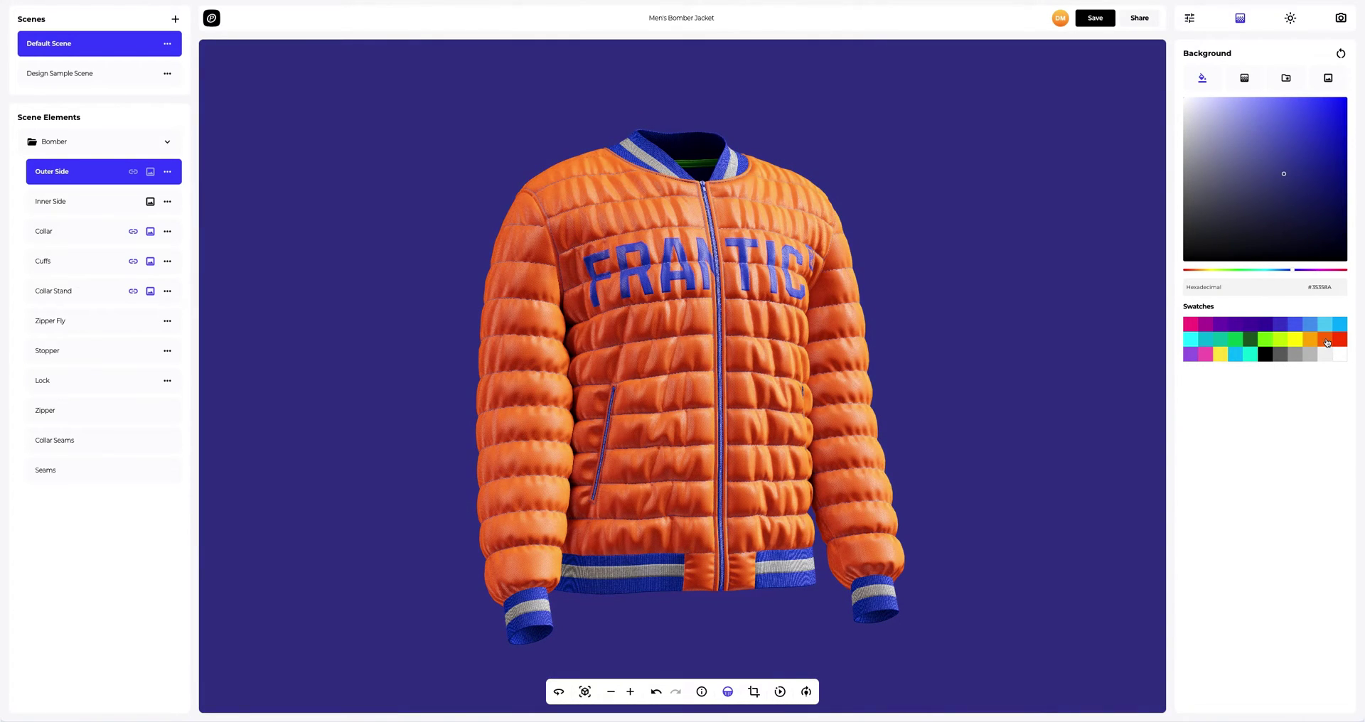
{"action": "left_click", "coordinate": [1326, 342]}
{"action": "left_click_drag", "start_coordinate": [1284, 226], "coordinate": [1284, 131]}
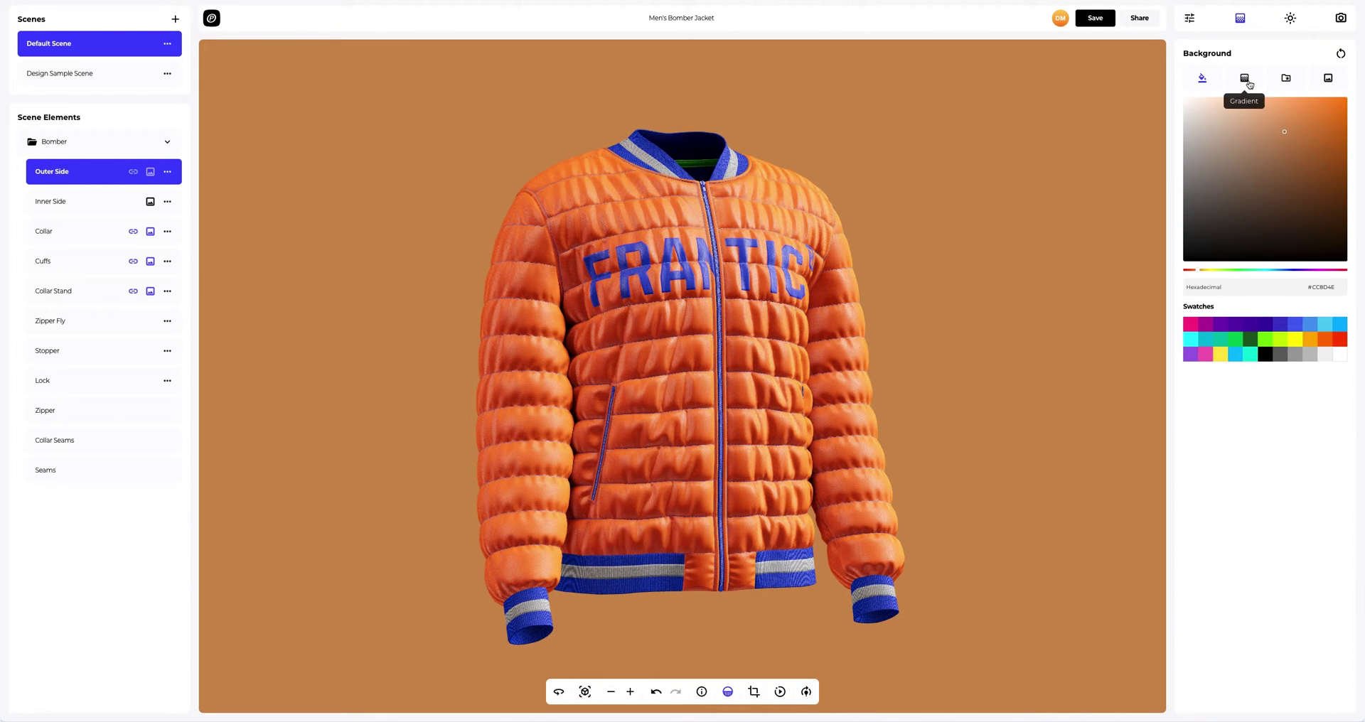
Try a gradient background with Color A #FFAB01 and Color B #FF3D01, changing its type from Linear to Radial
{"action": "left_click", "coordinate": [1245, 79]}
{"action": "left_click", "coordinate": [1327, 139]}
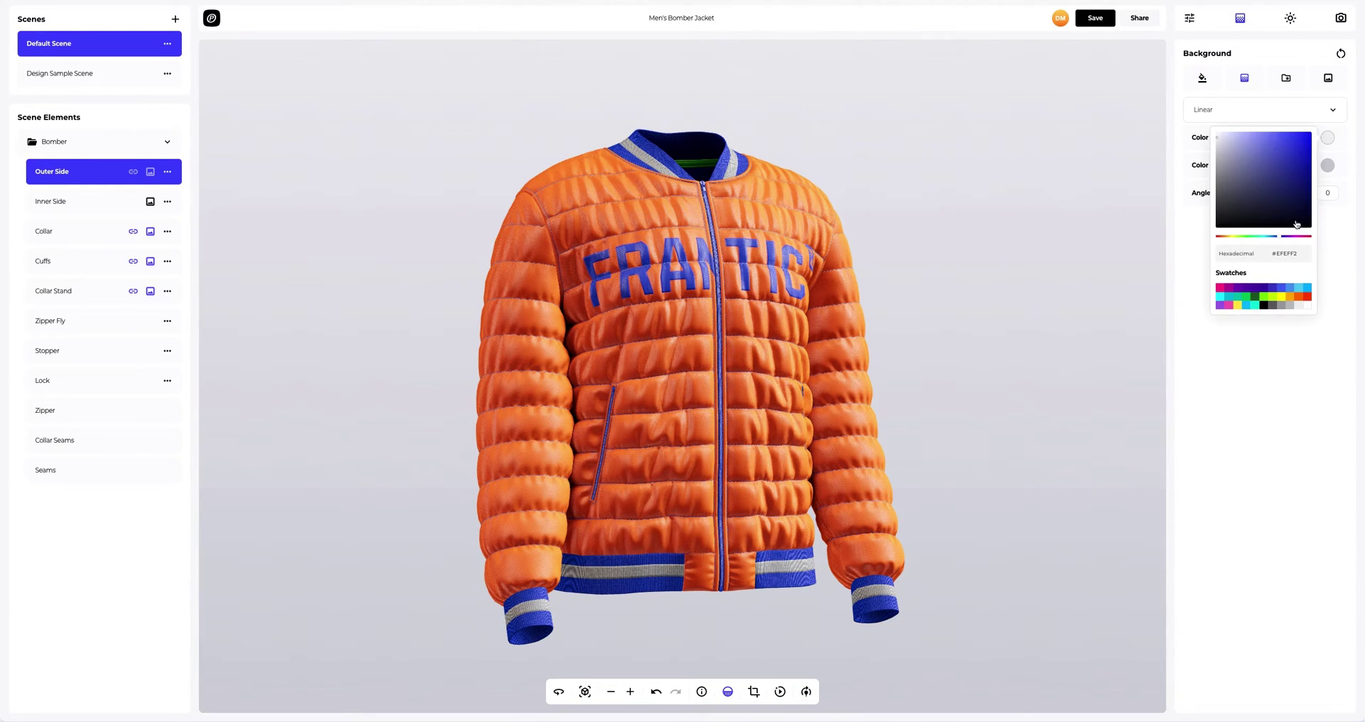
{"action": "left_click", "coordinate": [1292, 297]}
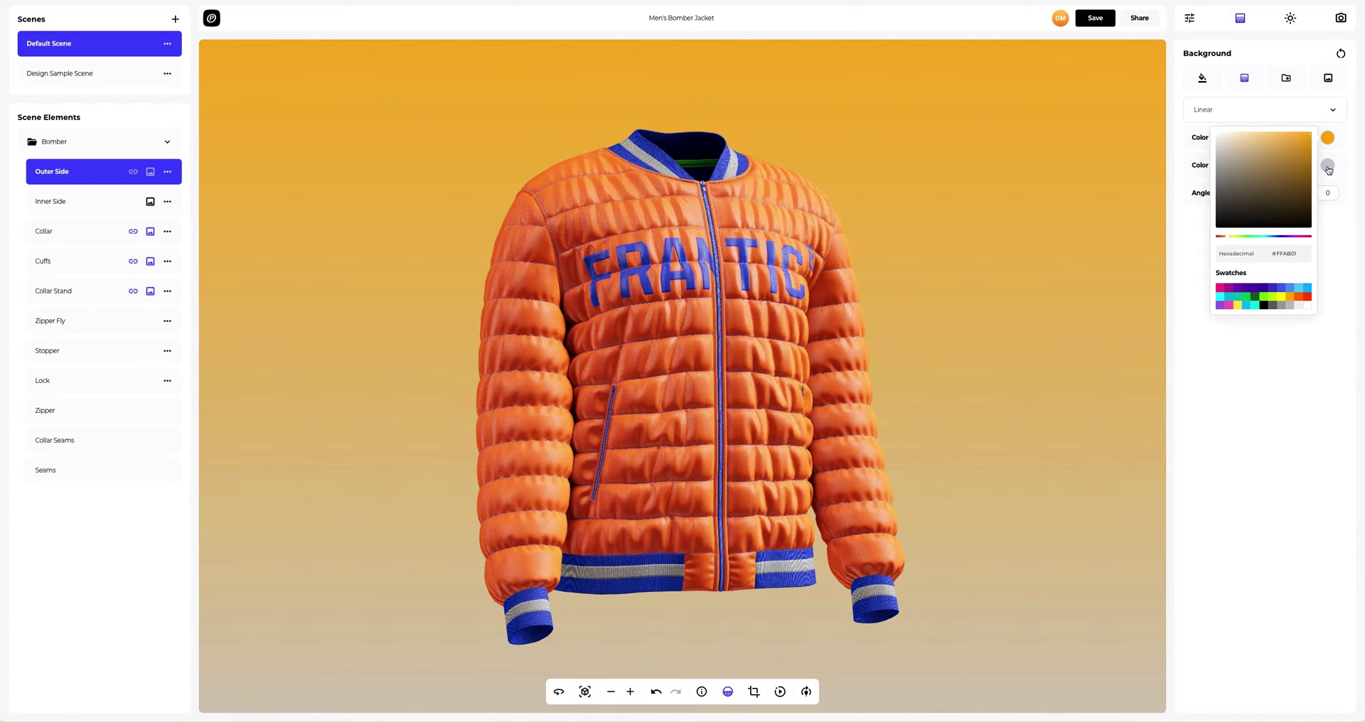
{"action": "left_click", "coordinate": [1326, 167]}
{"action": "left_click", "coordinate": [1308, 325]}
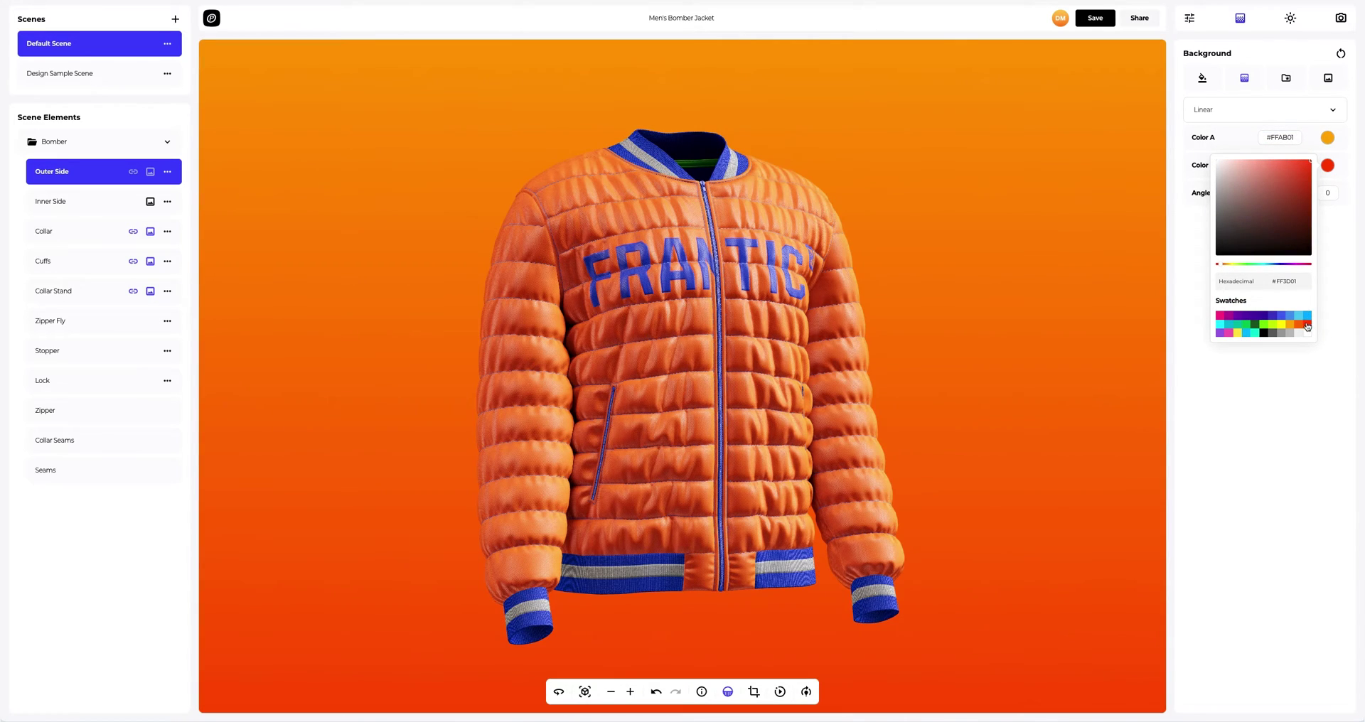
{"action": "left_click", "coordinate": [1195, 286]}
{"action": "left_click", "coordinate": [1216, 112]}
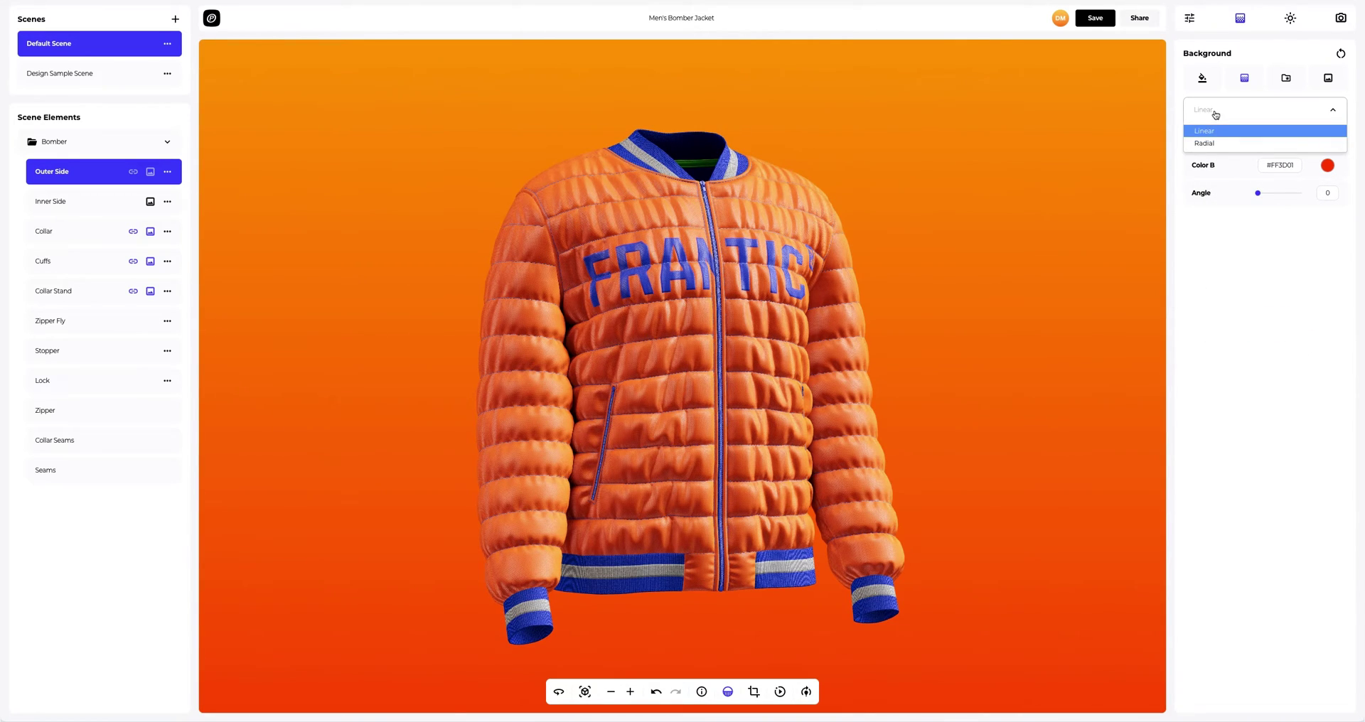
{"action": "left_click", "coordinate": [1211, 142]}
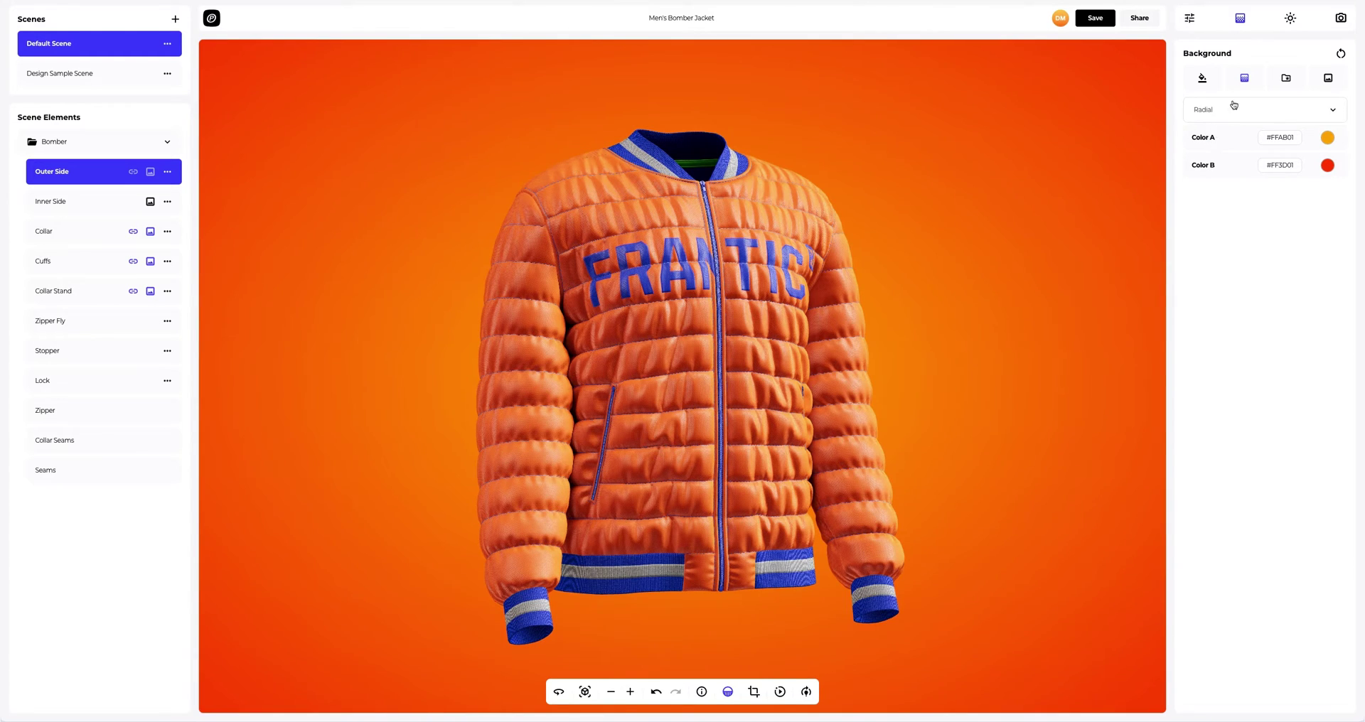
Try the beige, dark teal, purple-pink and blue-to-orange preset images as the scene background
{"action": "left_click", "coordinate": [1285, 79]}
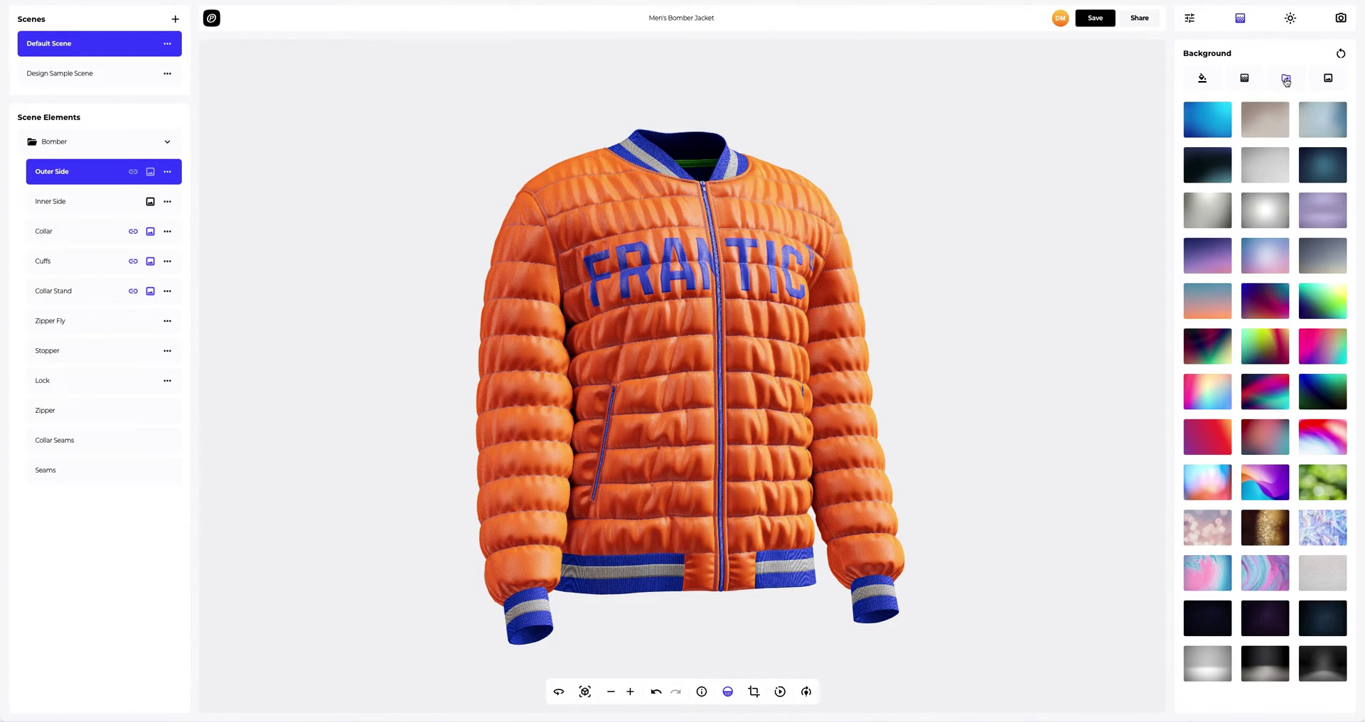
{"action": "left_click", "coordinate": [1270, 113]}
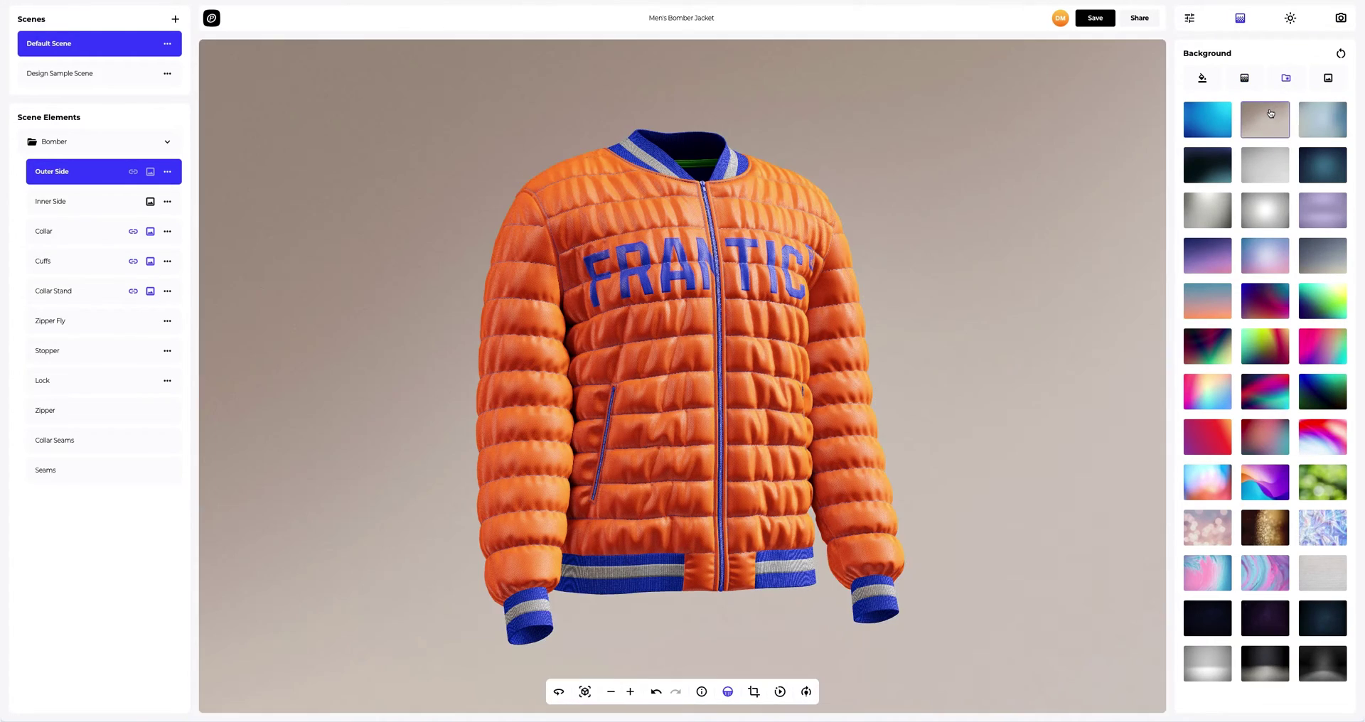
{"action": "left_click", "coordinate": [1318, 167]}
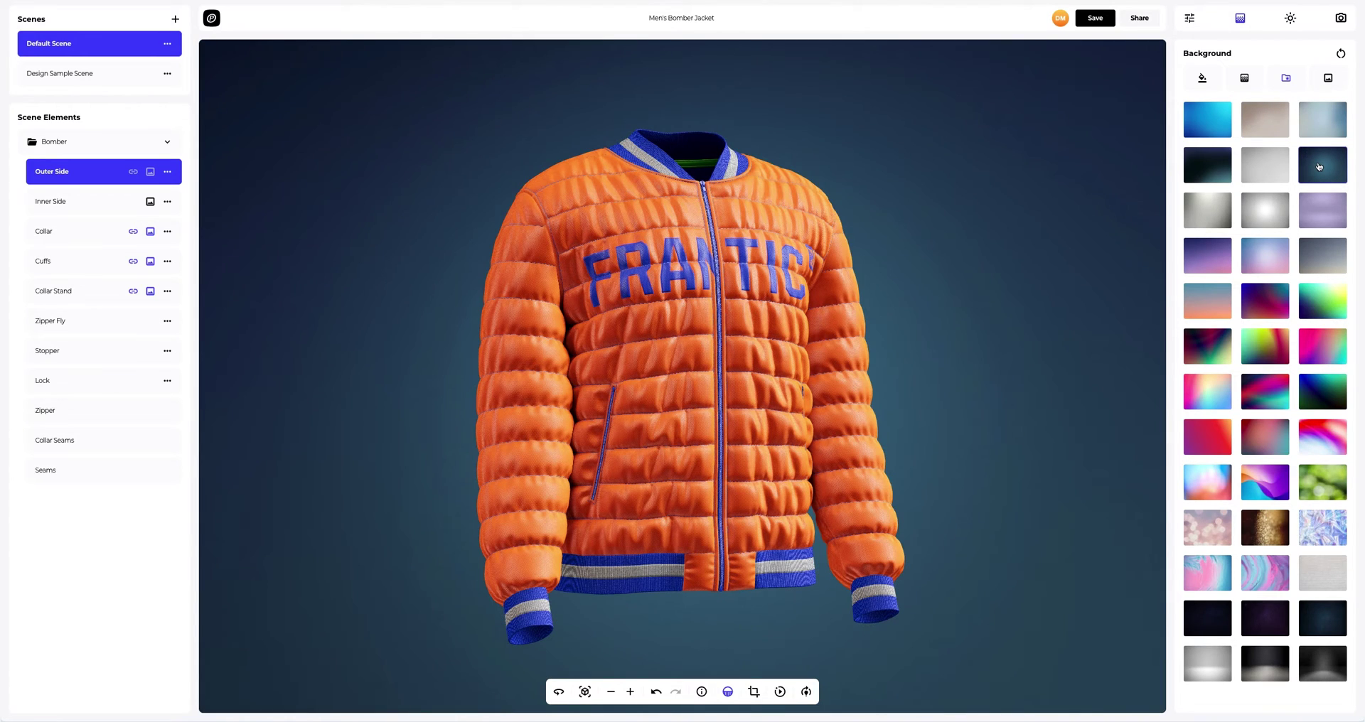
{"action": "left_click", "coordinate": [1214, 256]}
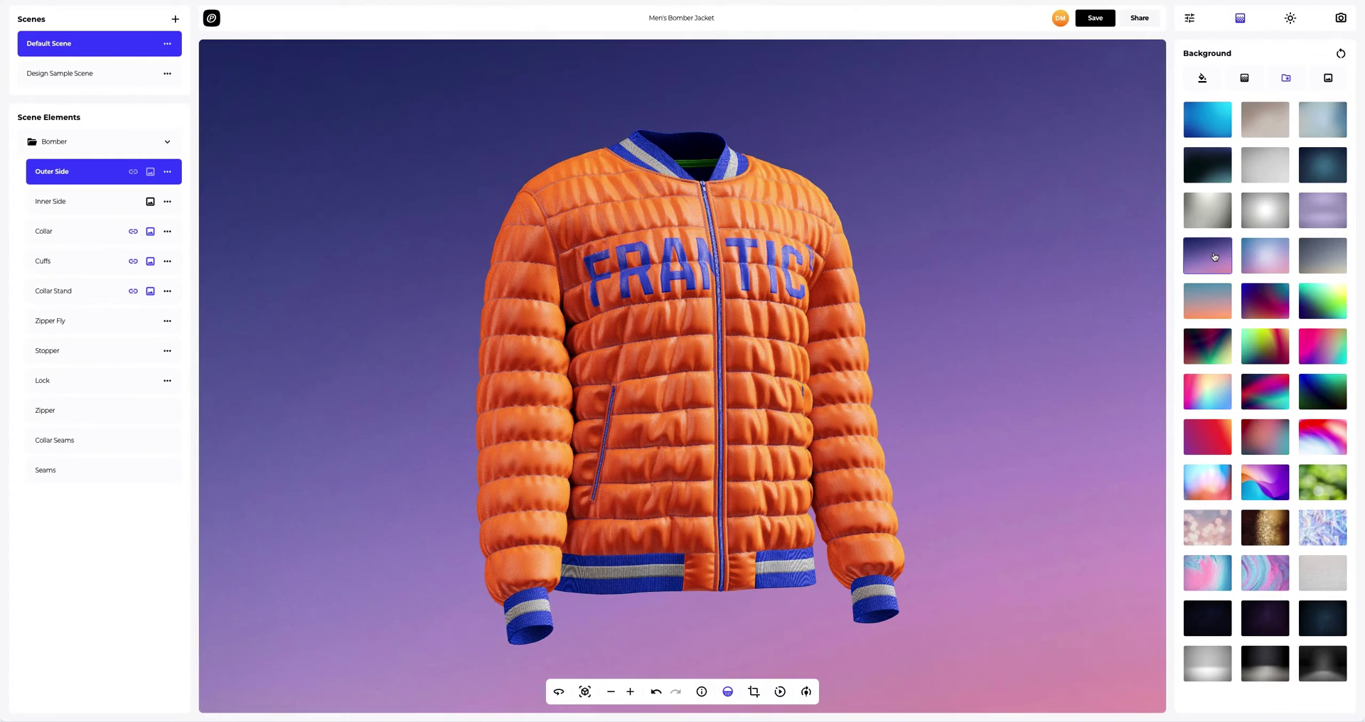
{"action": "left_click", "coordinate": [1209, 299]}
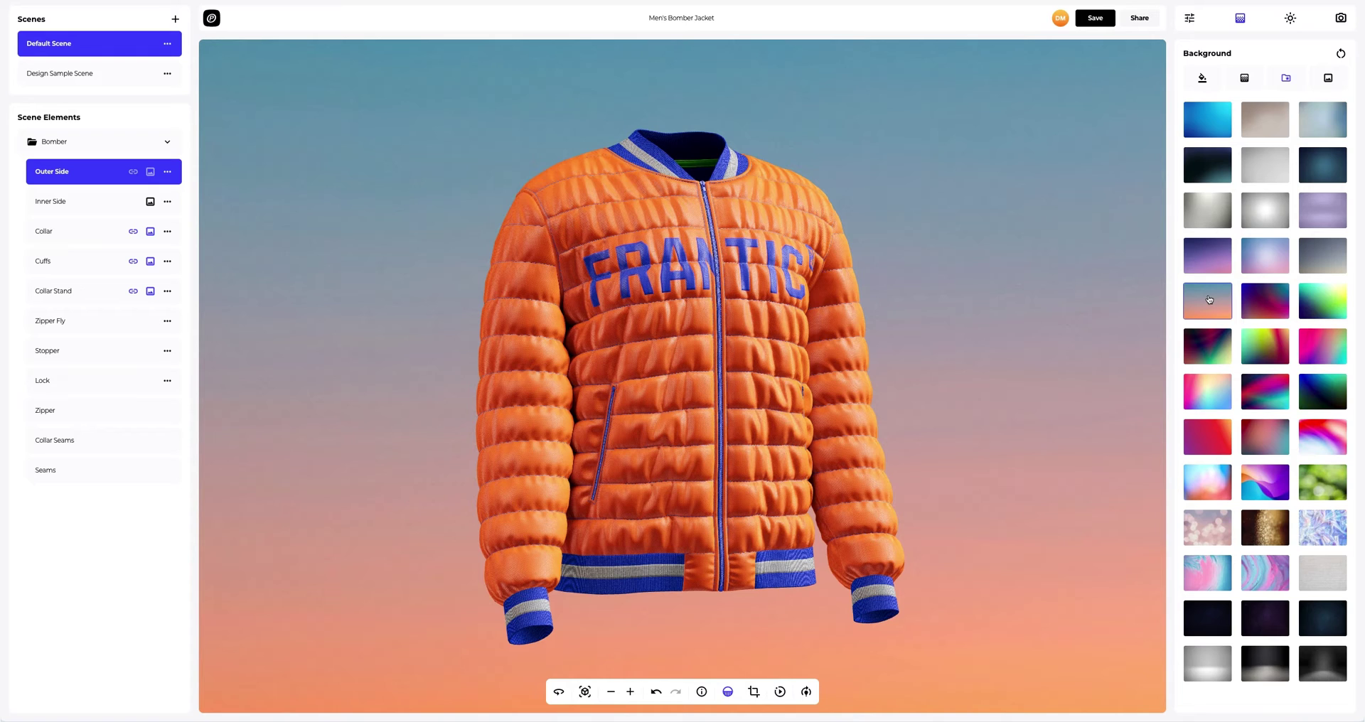
Upload Background.png as the scene's background image and turn off Frame Crop
{"action": "left_click", "coordinate": [1326, 82]}
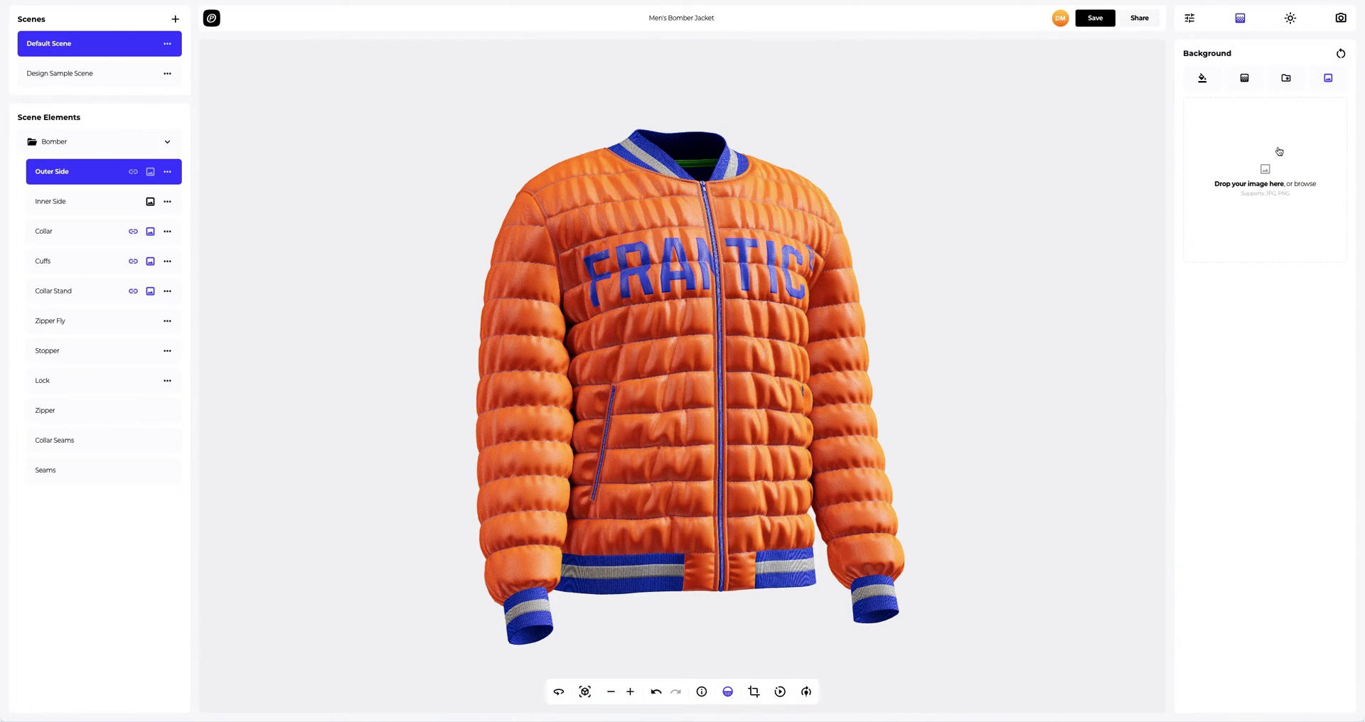
{"action": "left_click", "coordinate": [1264, 171]}
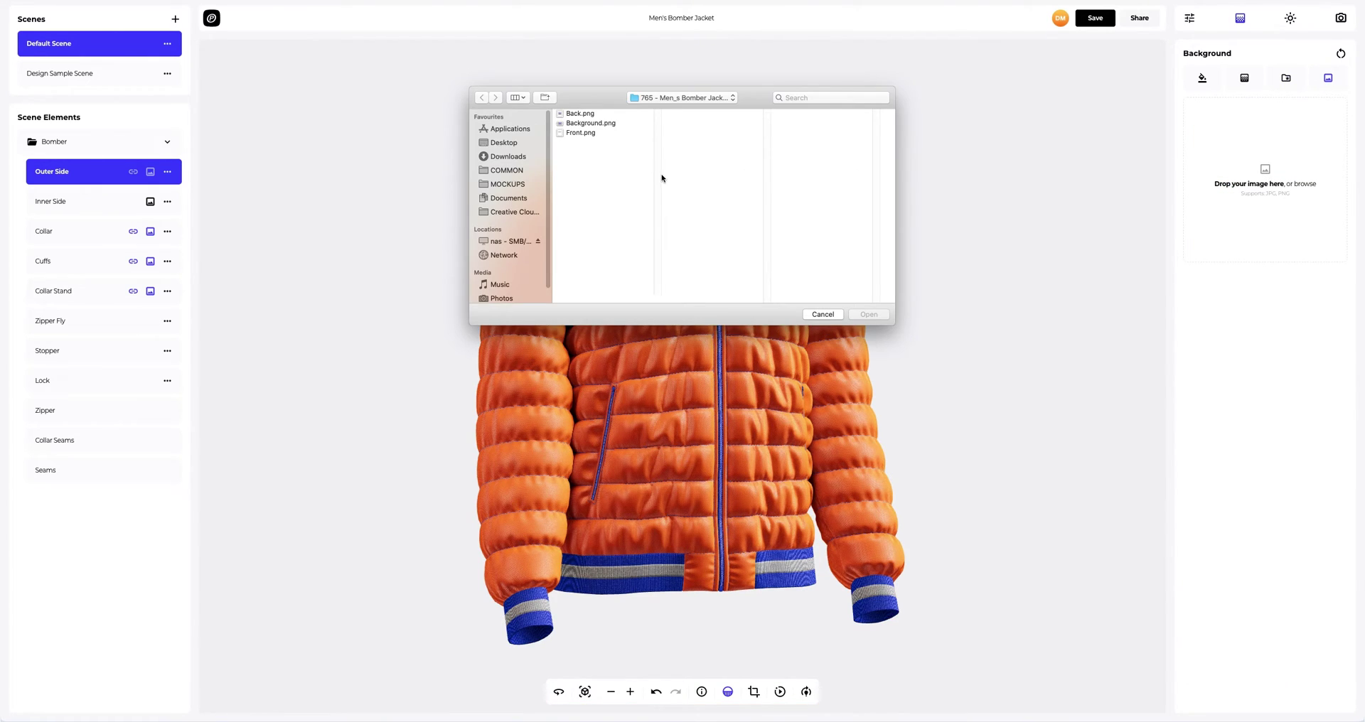
{"action": "left_click", "coordinate": [607, 126]}
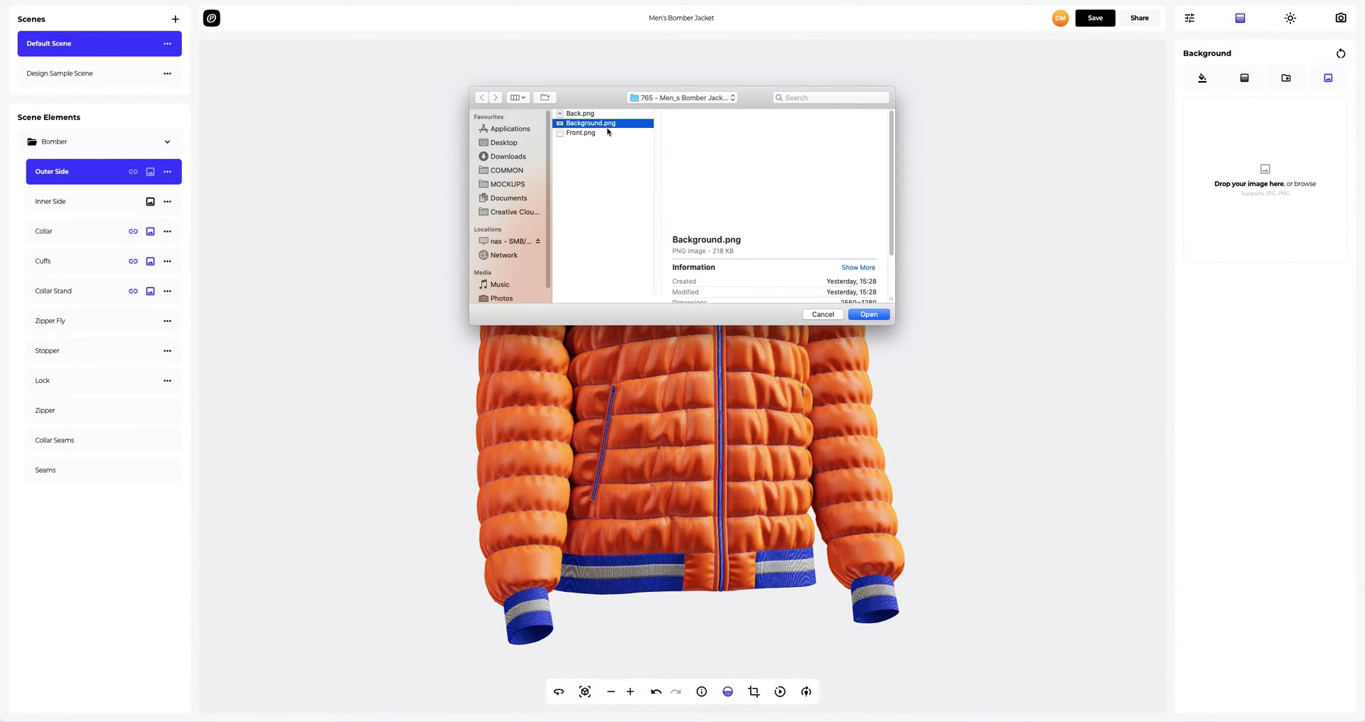
{"action": "left_click", "coordinate": [859, 312]}
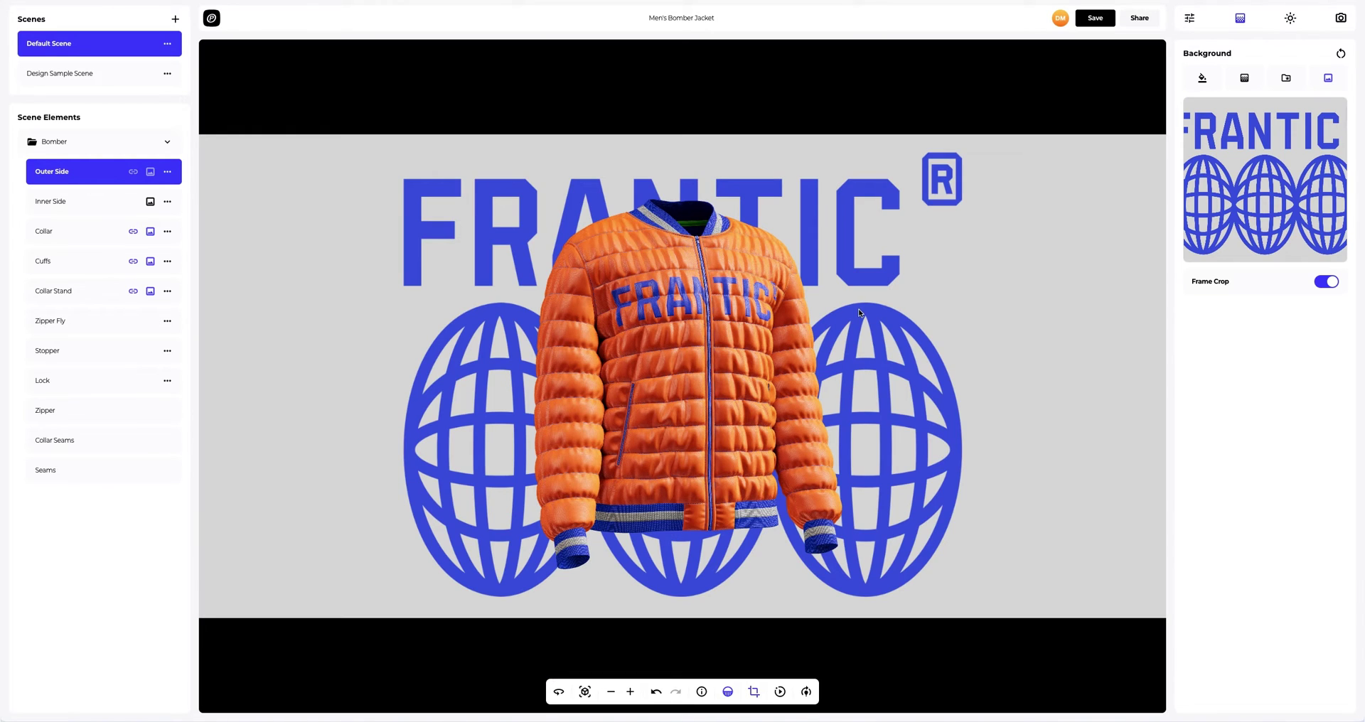
{"action": "left_click", "coordinate": [1326, 282]}
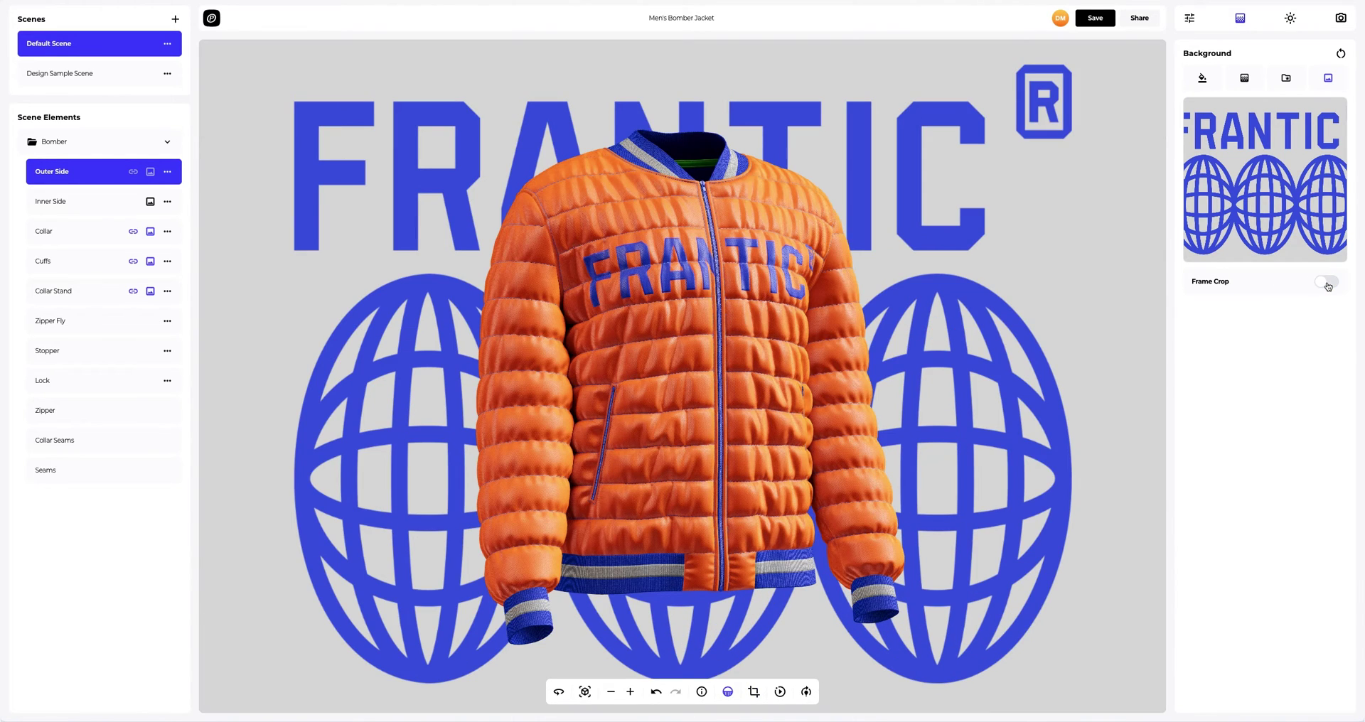
Preview the lighting animation and the scene animation, adjusting the slider of each, and stop the playback
{"action": "left_click", "coordinate": [806, 692]}
{"action": "left_click_drag", "start_coordinate": [809, 664], "coordinate": [833, 661]}
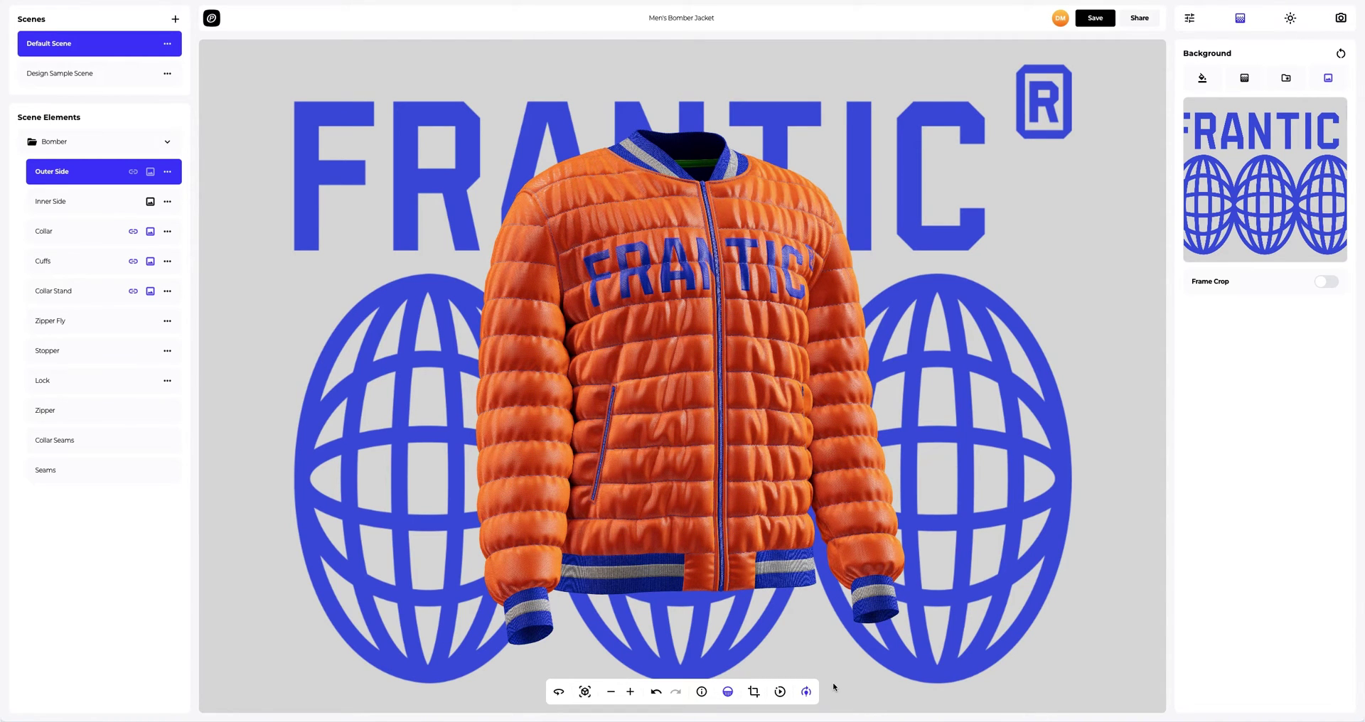
{"action": "left_click", "coordinate": [780, 692]}
{"action": "left_click_drag", "start_coordinate": [783, 663], "coordinate": [793, 664]}
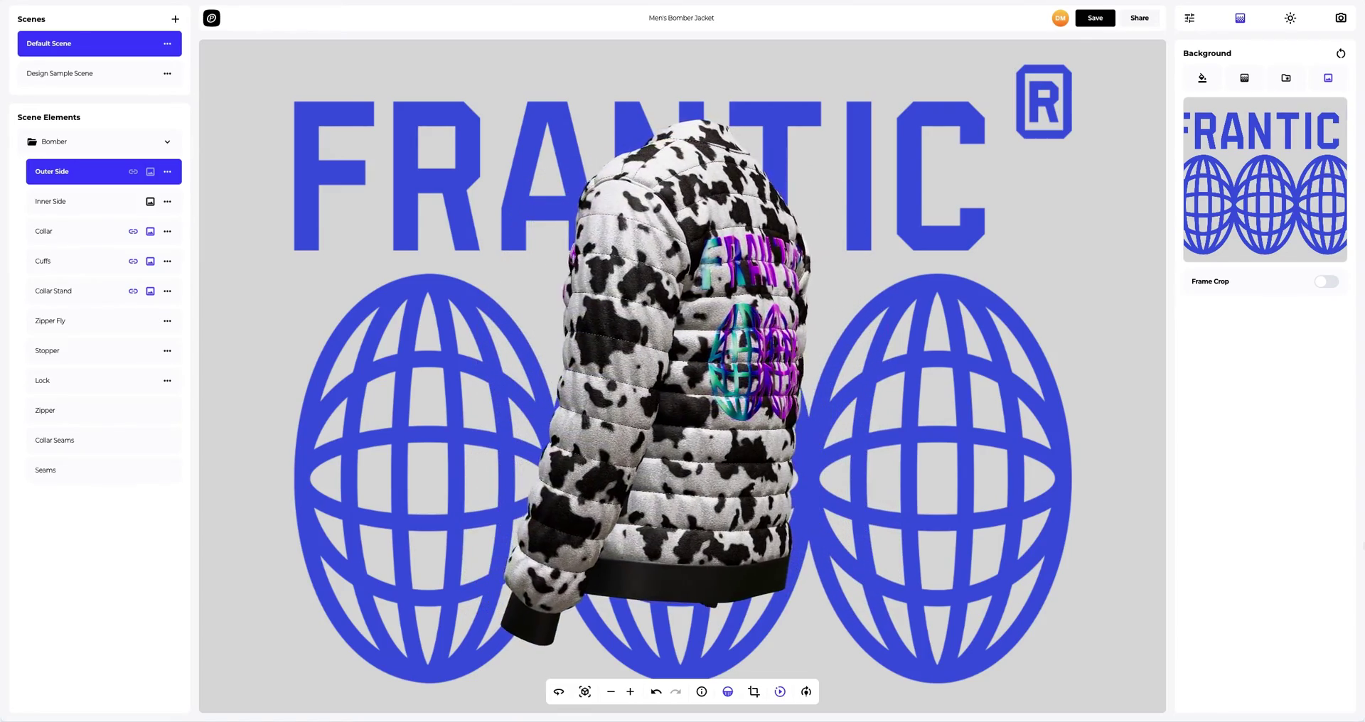
{"action": "left_click", "coordinate": [779, 692]}
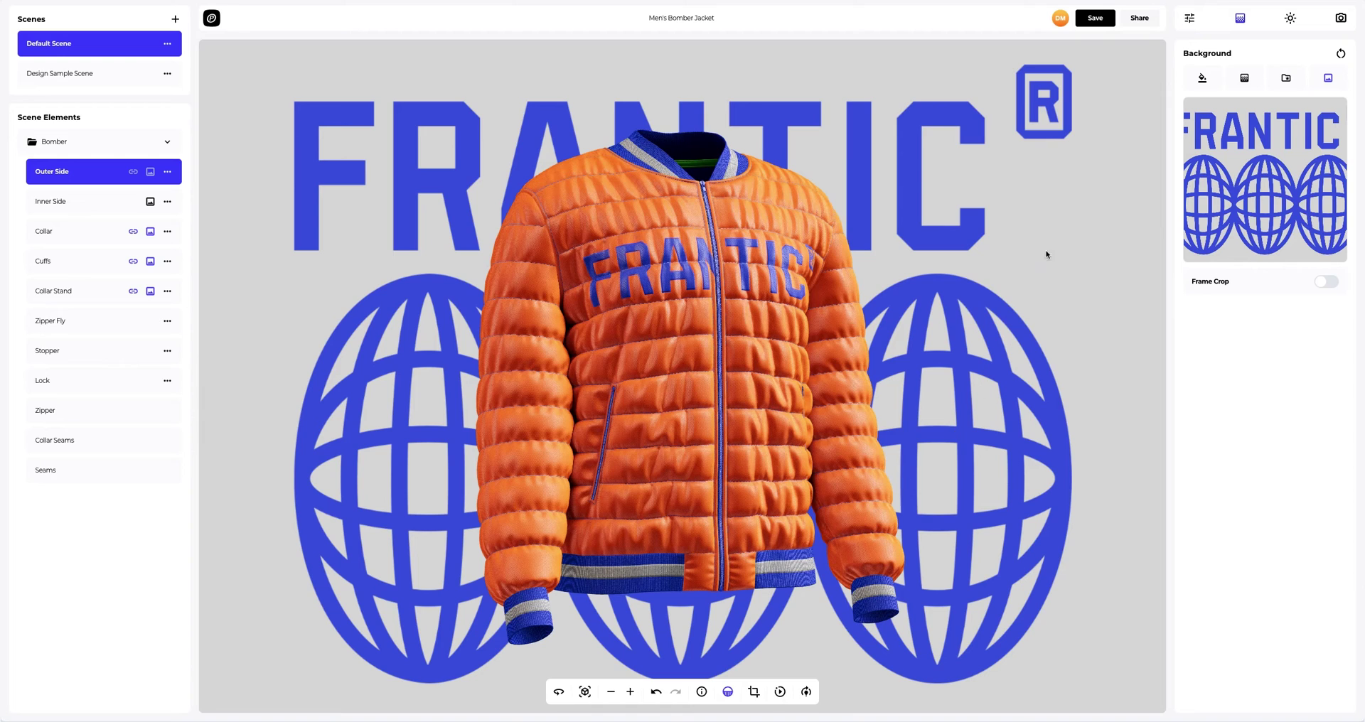
Save the project, open its full-screen presentation view and enable public access for sharing
{"action": "left_click", "coordinate": [1096, 26]}
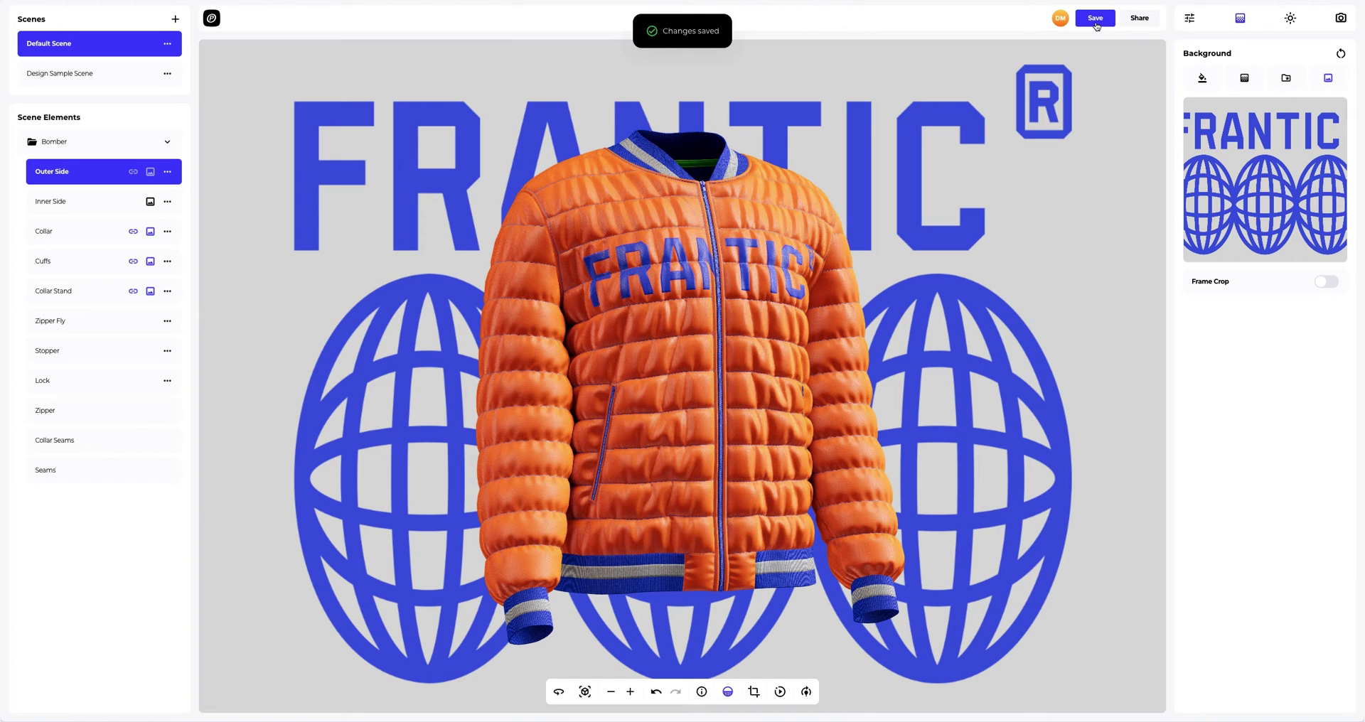
{"action": "left_click", "coordinate": [1136, 21]}
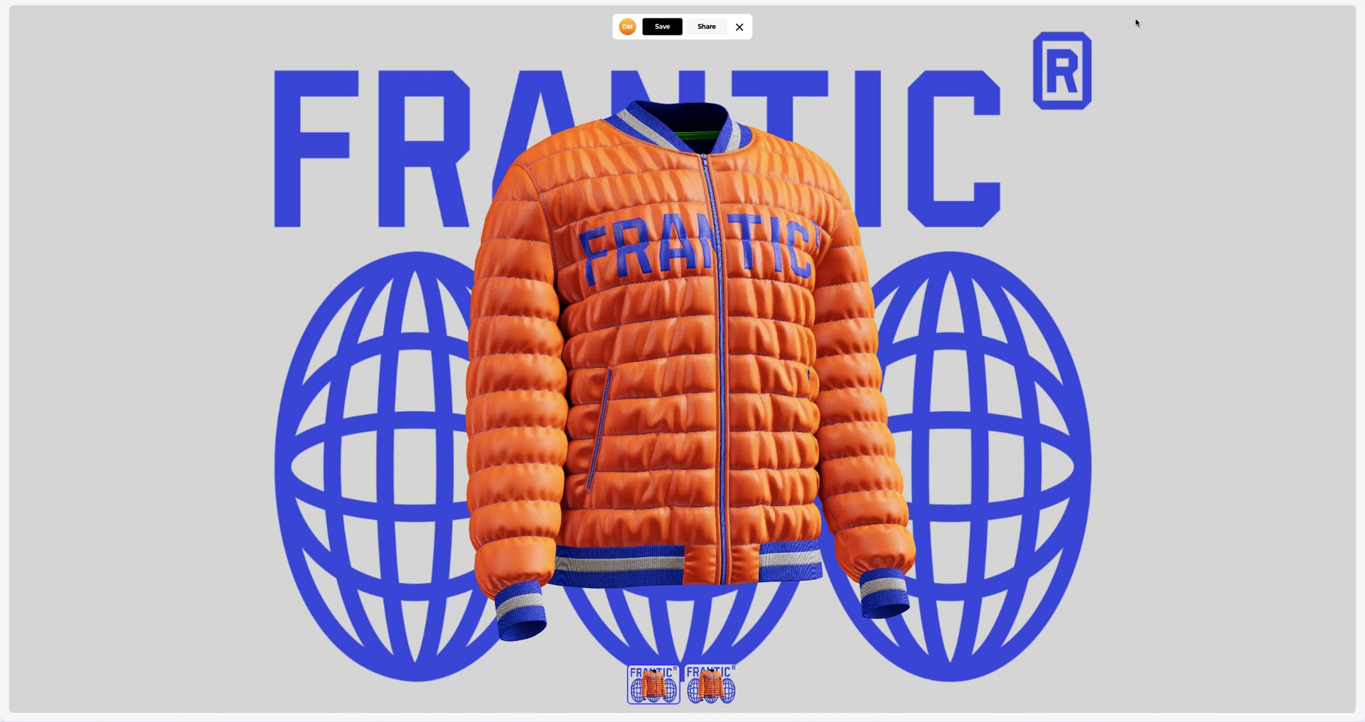
{"action": "left_click", "coordinate": [718, 31]}
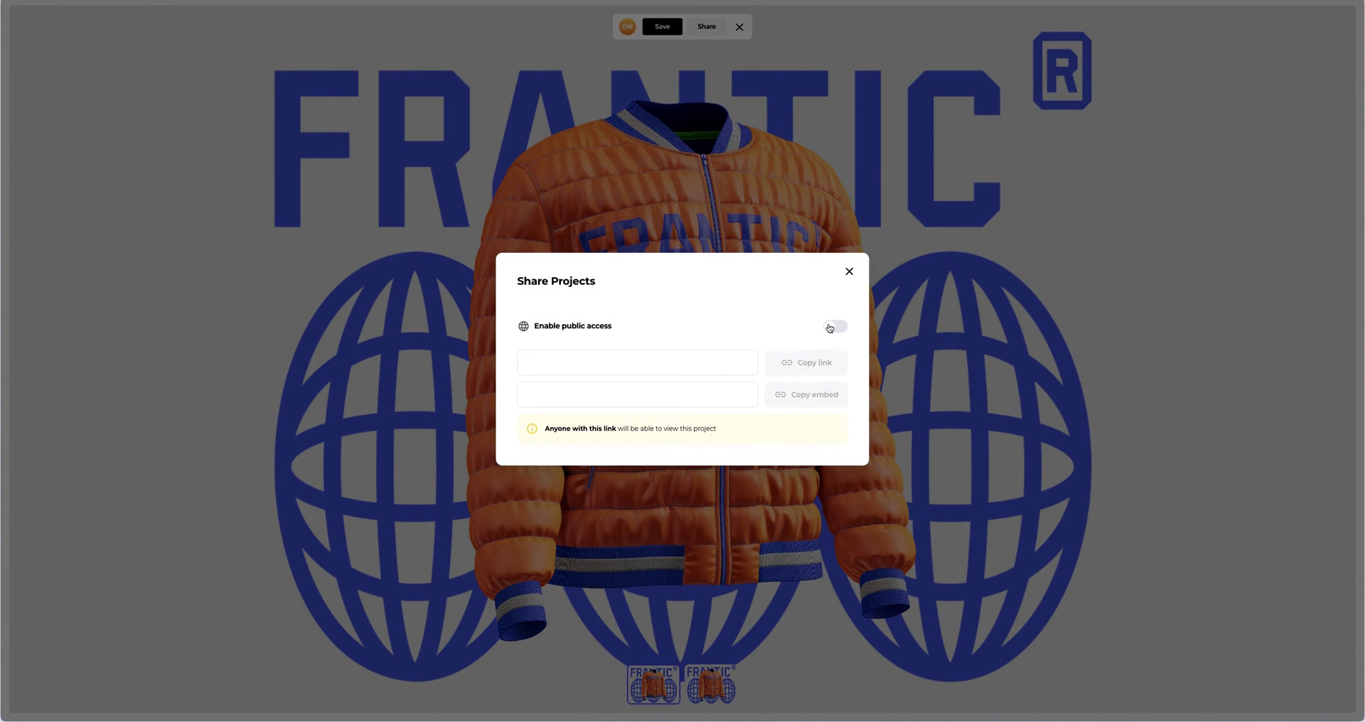
{"action": "left_click", "coordinate": [830, 328]}
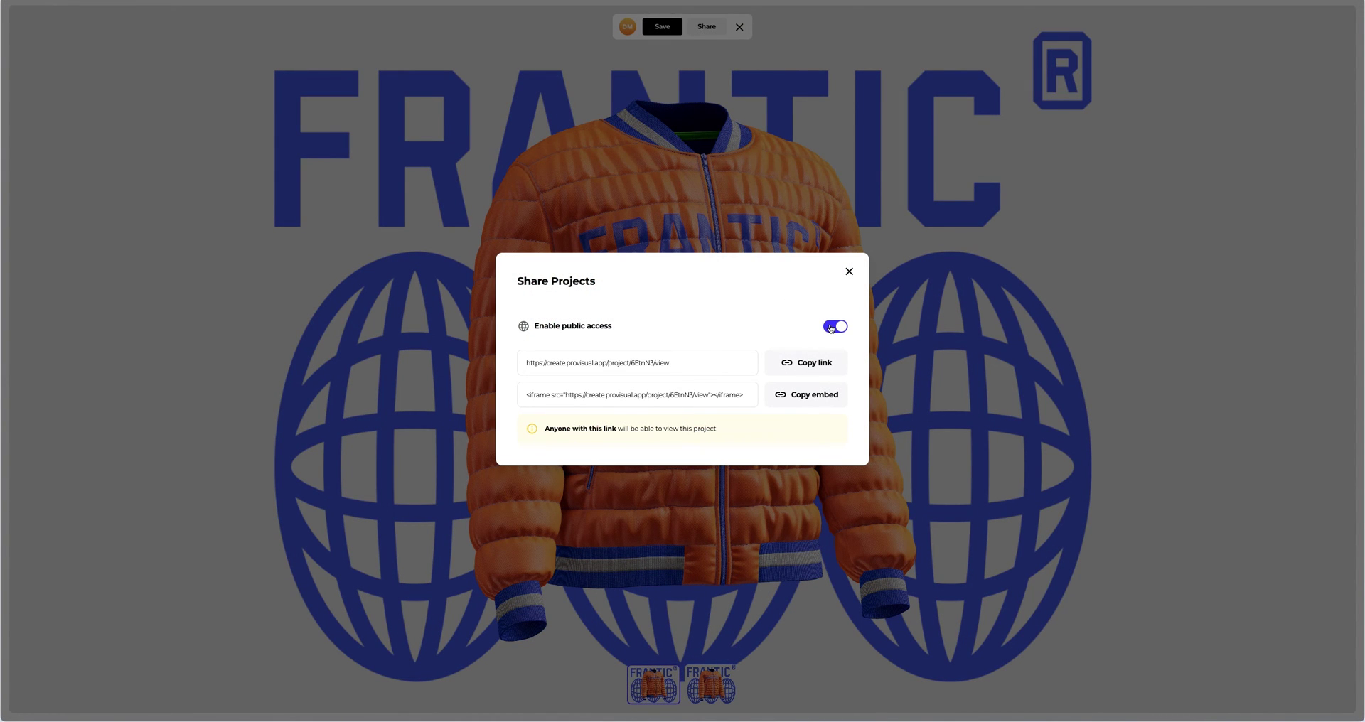